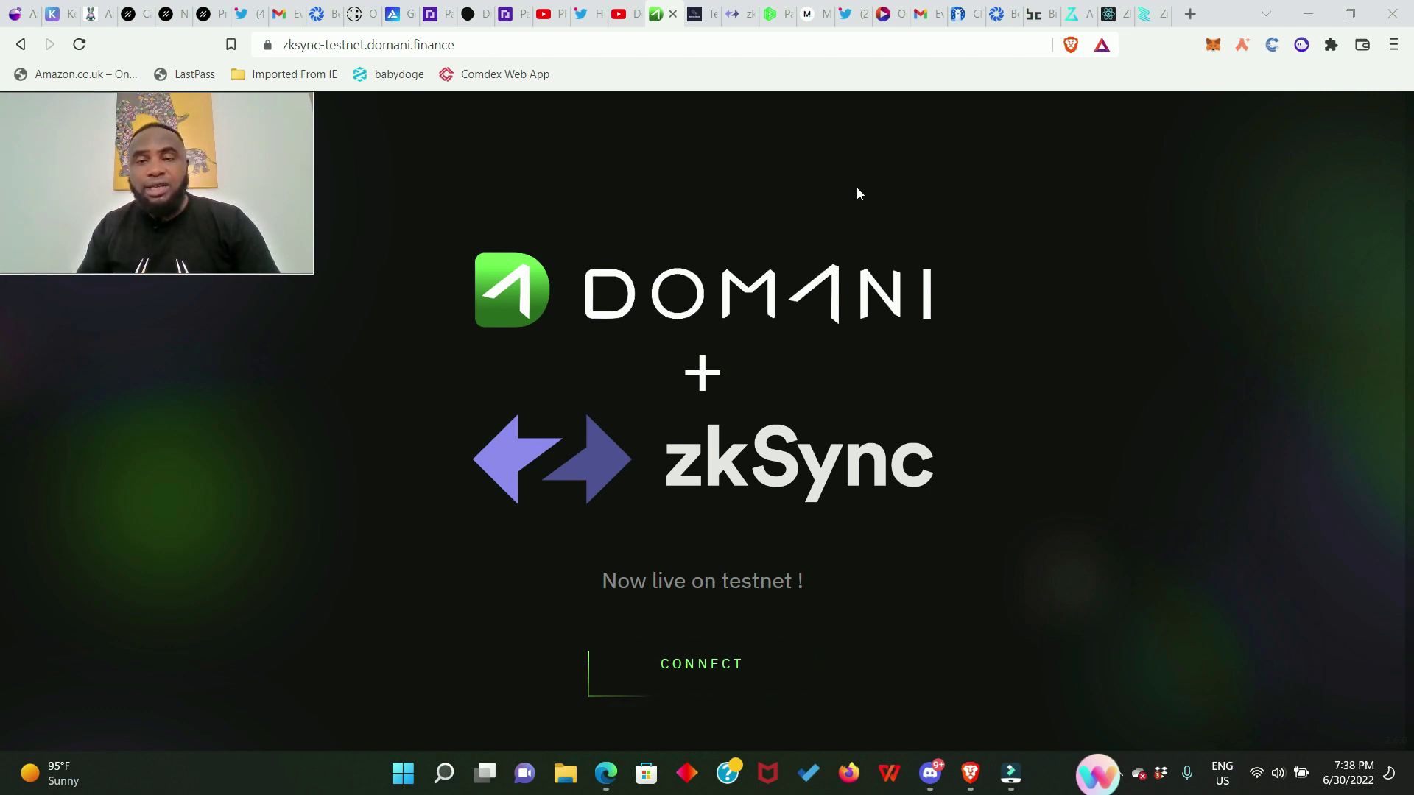
# Step: Bring up the Paradigm faucet tab and check the wallet's network and balance in MetaMask
pyautogui.click(732, 379)
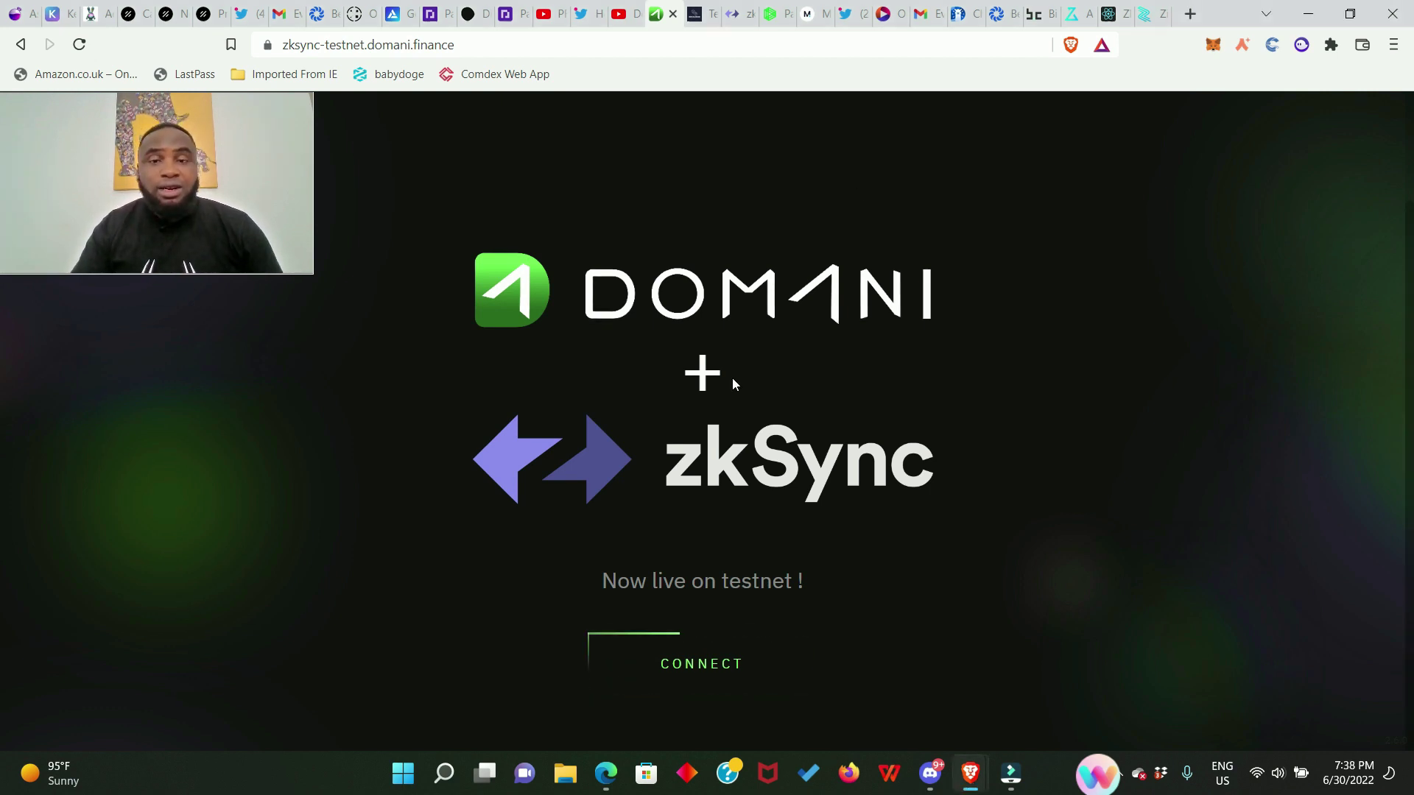
pyautogui.click(773, 13)
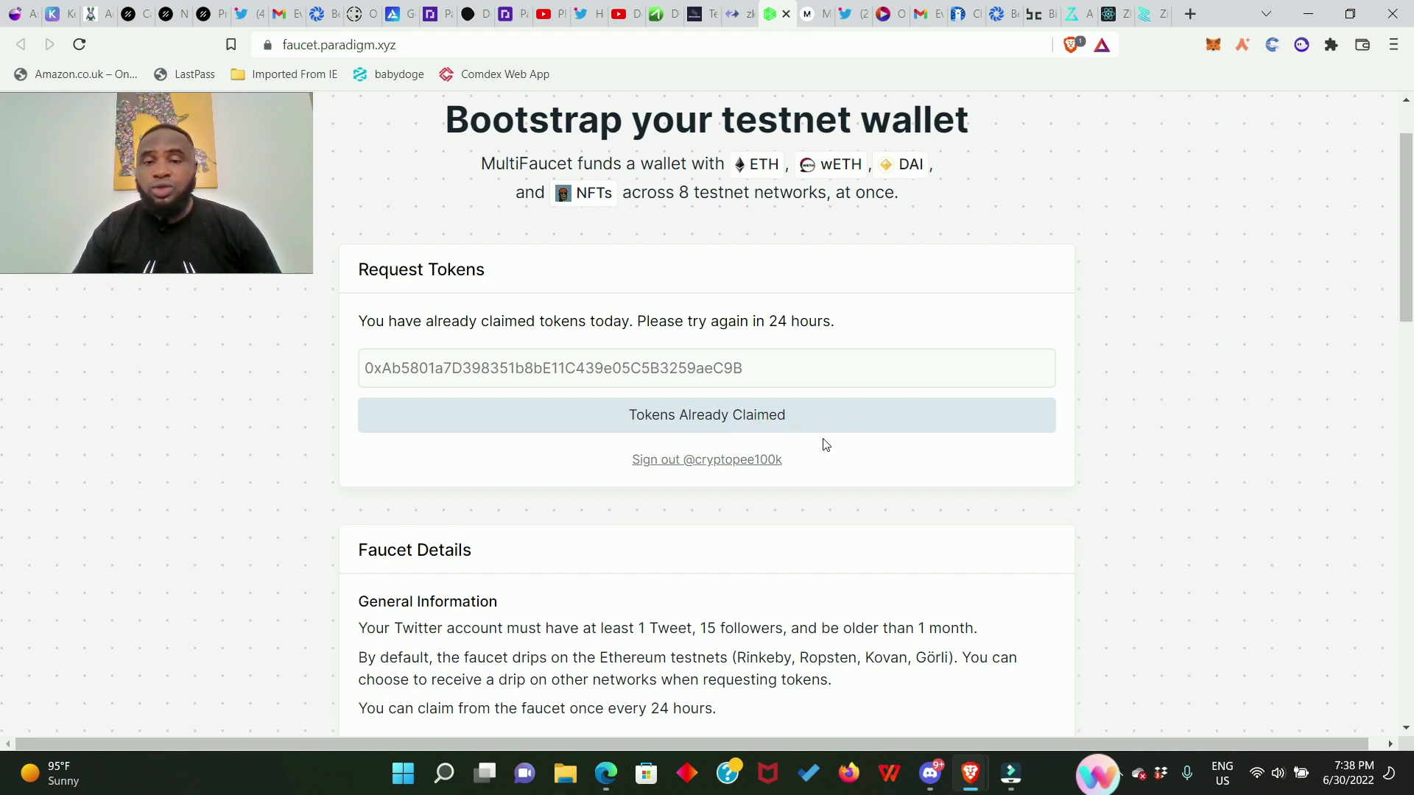
pyautogui.scroll(1, 795, 528)
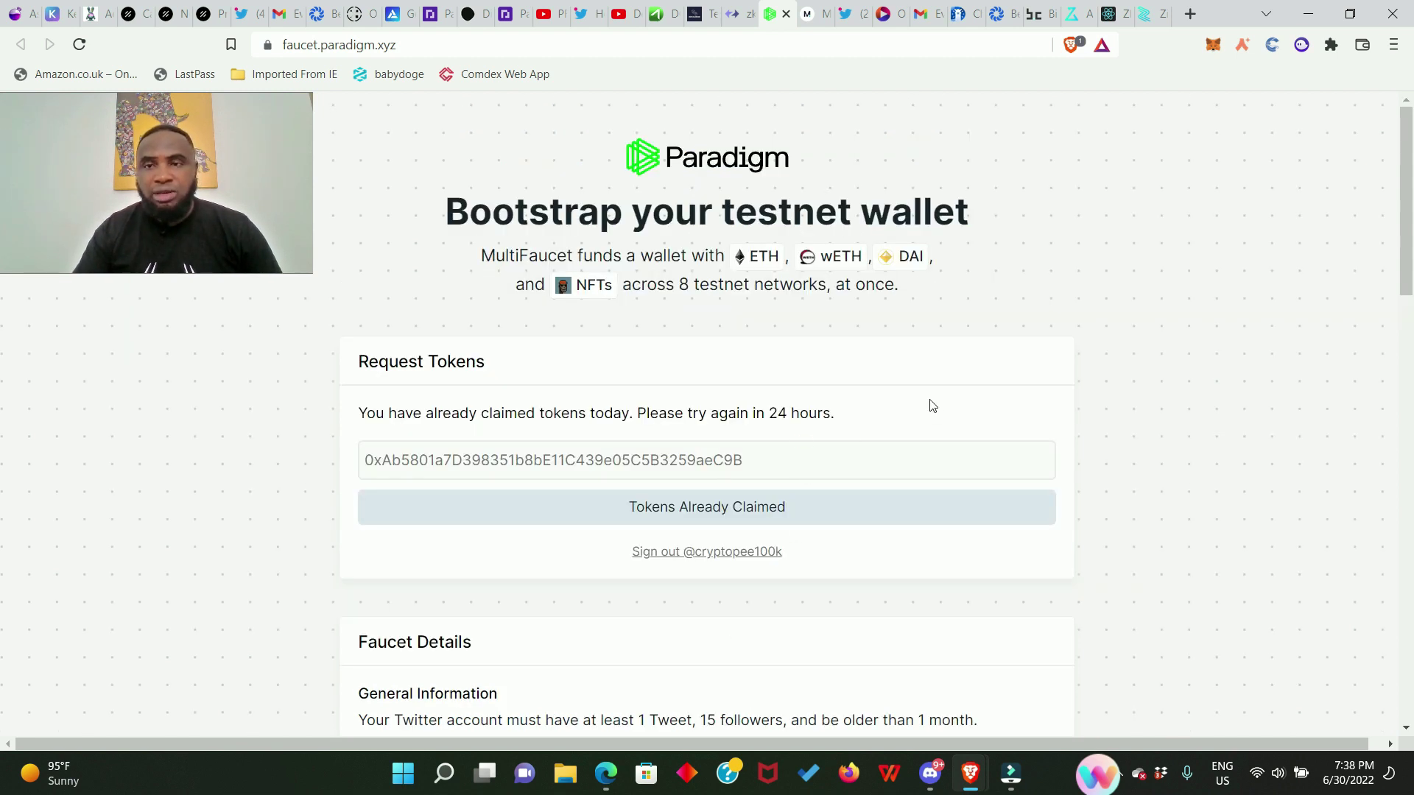
pyautogui.click(1218, 48)
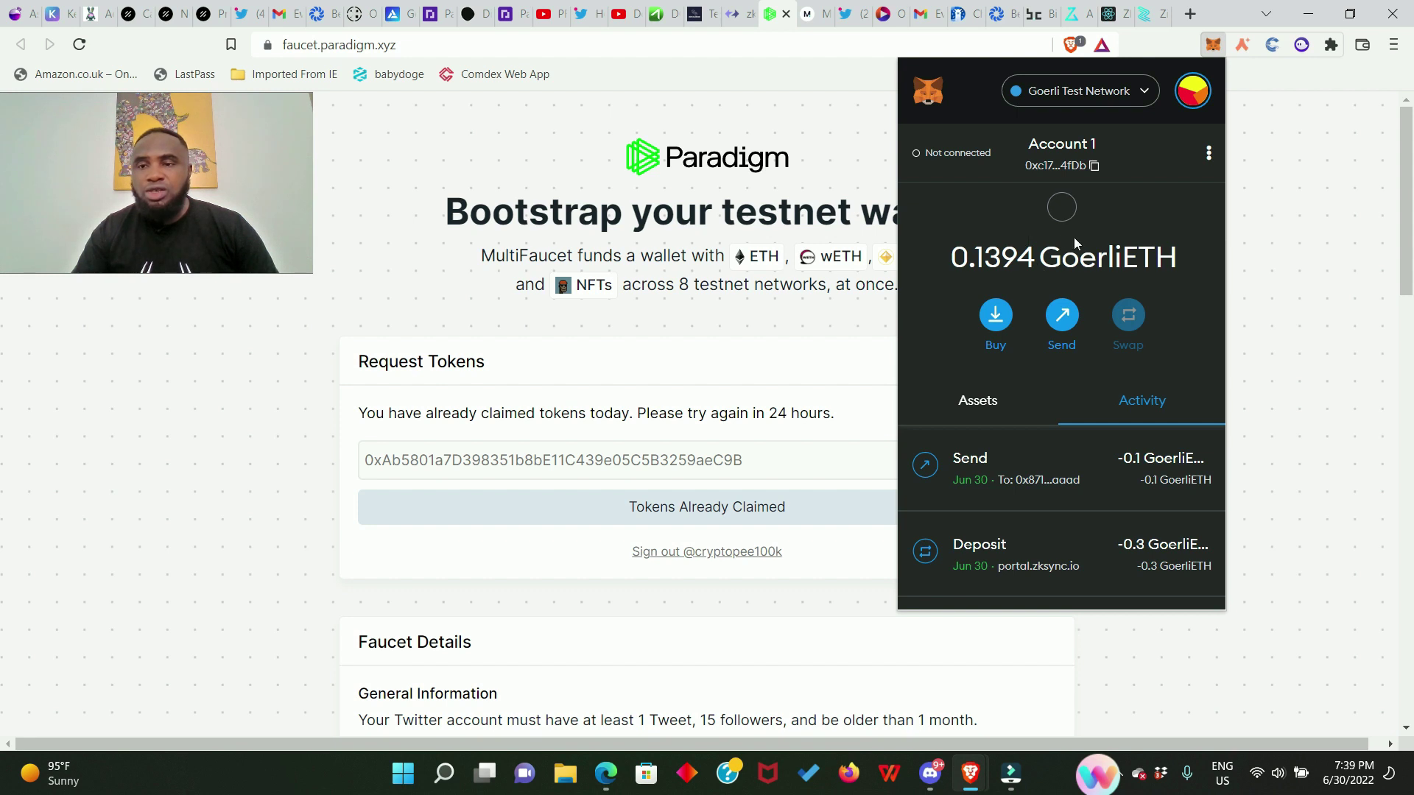
pyautogui.click(836, 324)
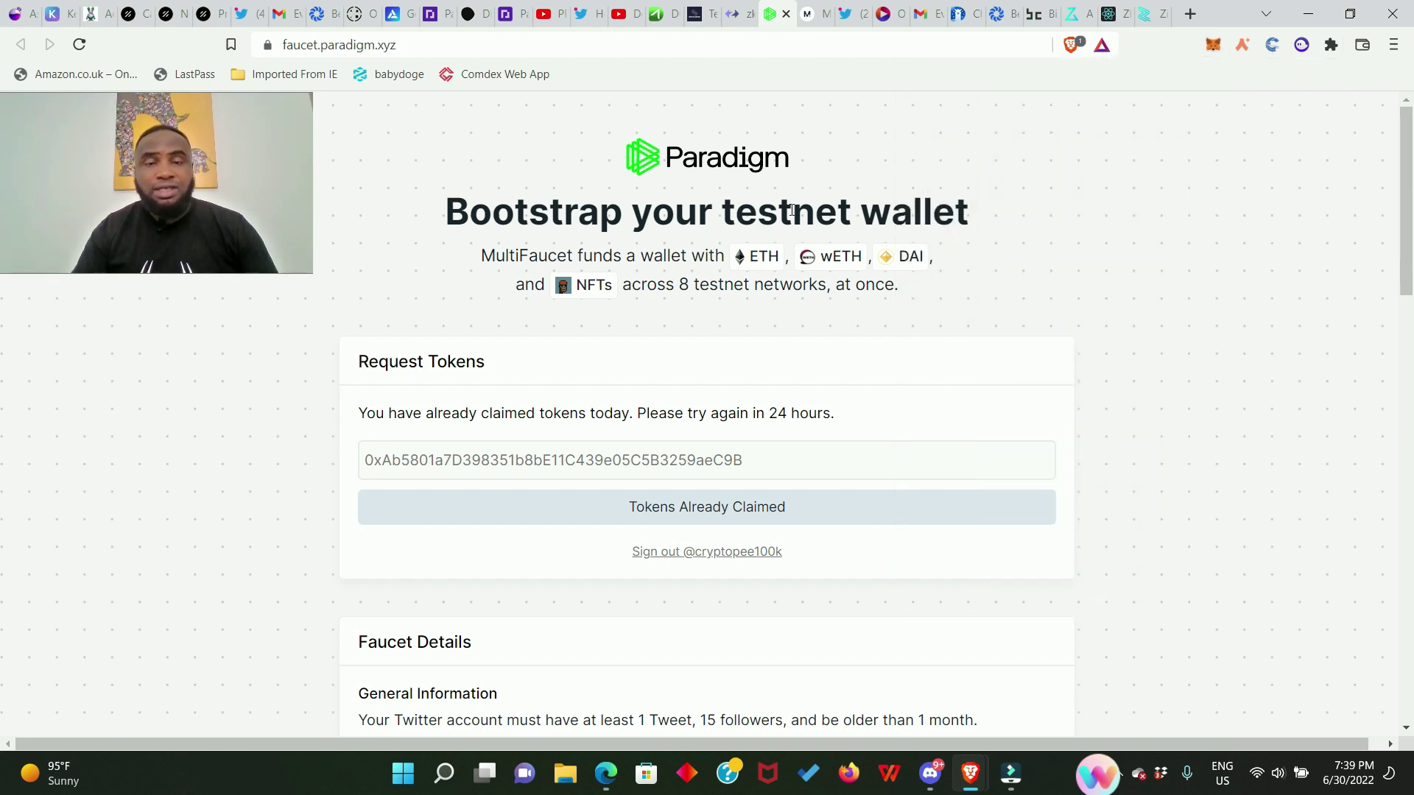
pyautogui.click(746, 7)
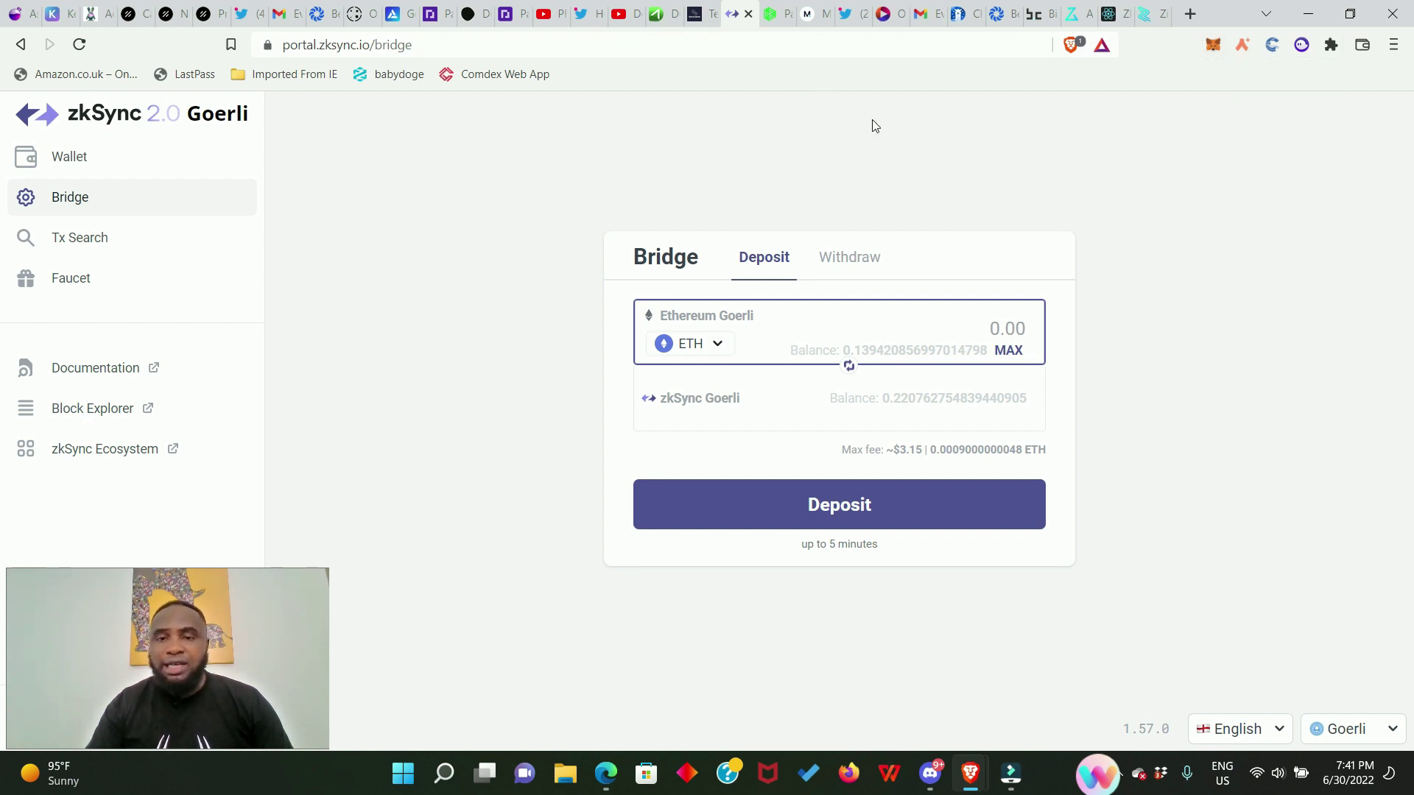
# Step: Switch to the DeFi Calendar zkSync testnet guide tab
pyautogui.click(698, 14)
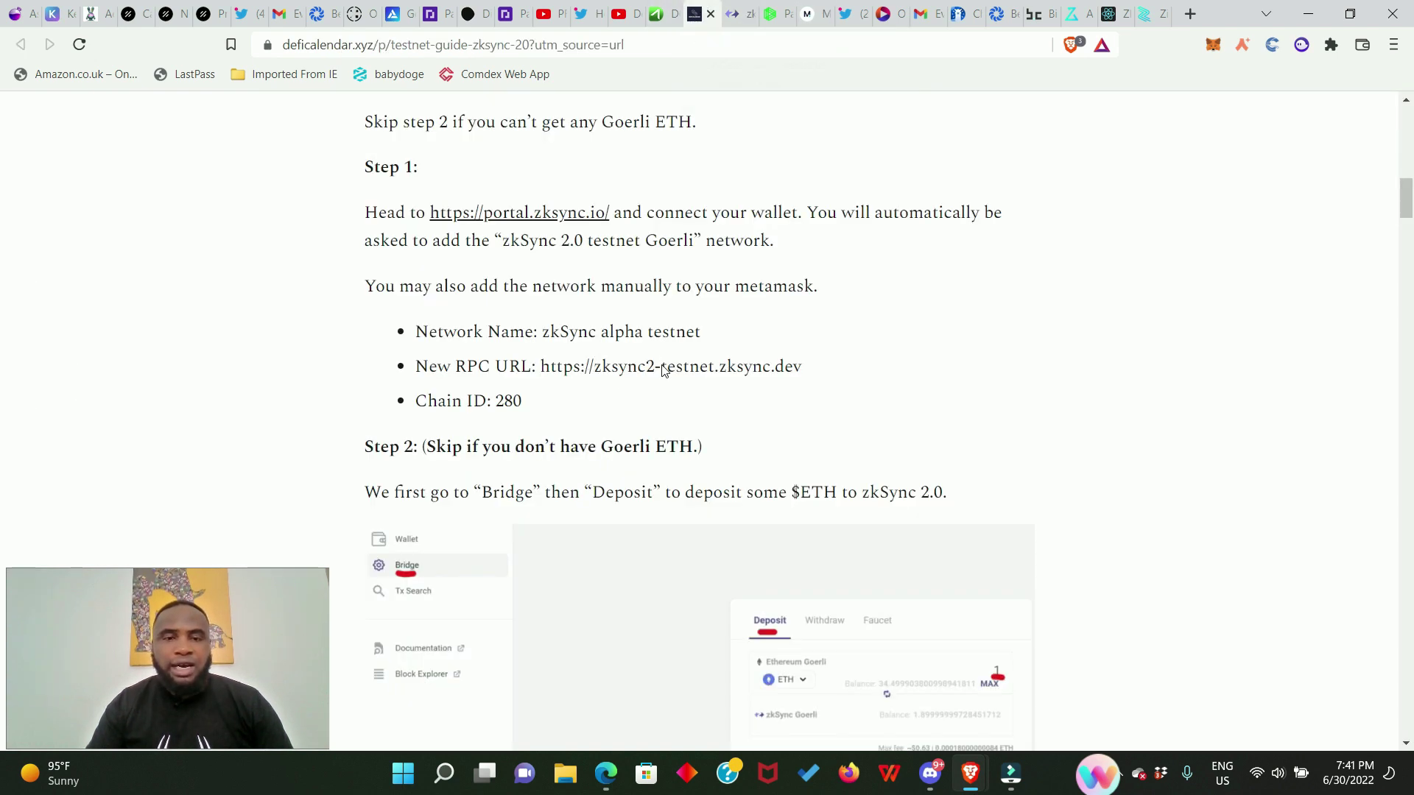
# Step: Highlight the zkSync alpha testnet name, RPC URL and Chain ID 280, then return to the portal
pyautogui.moveTo(530, 401); pyautogui.dragTo(422, 337)
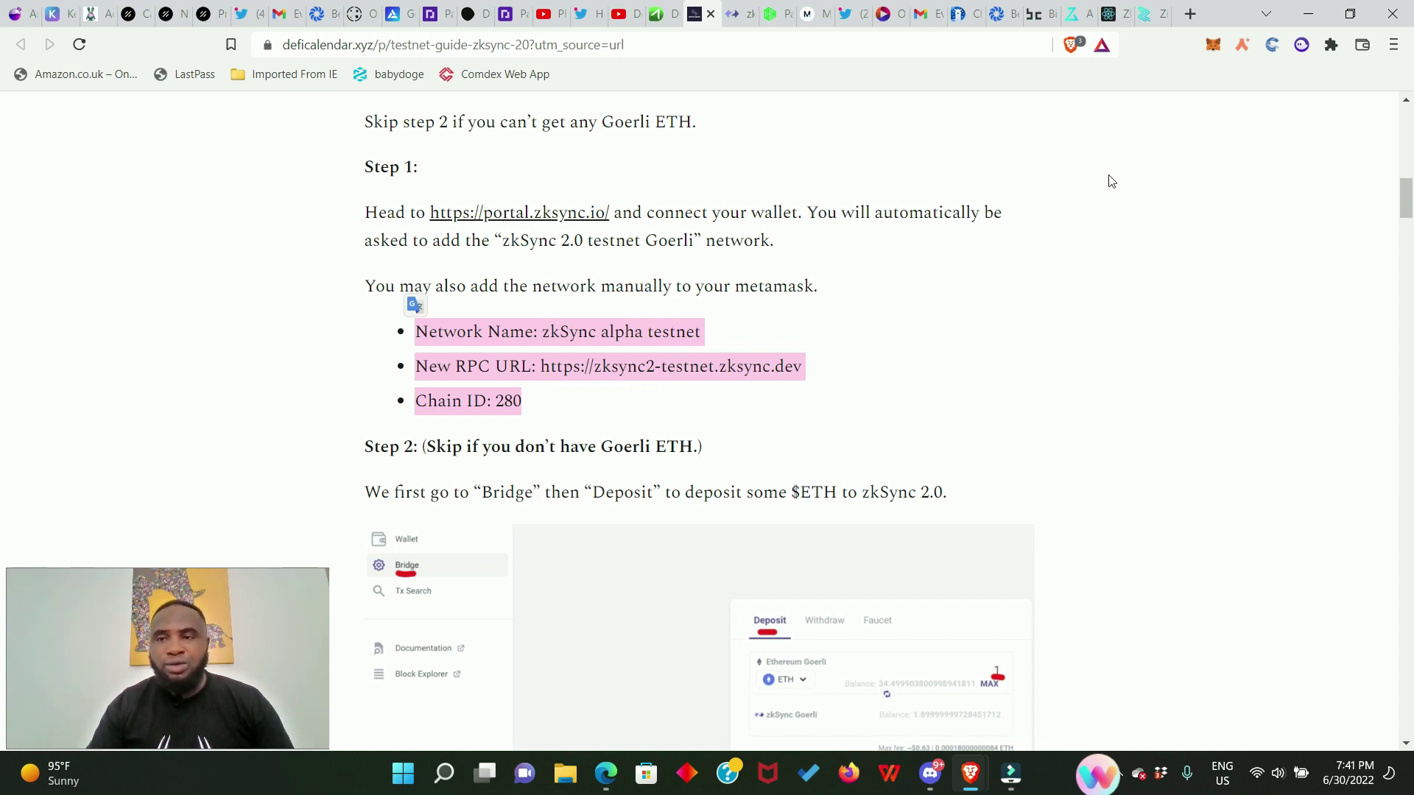
pyautogui.click(1089, 259)
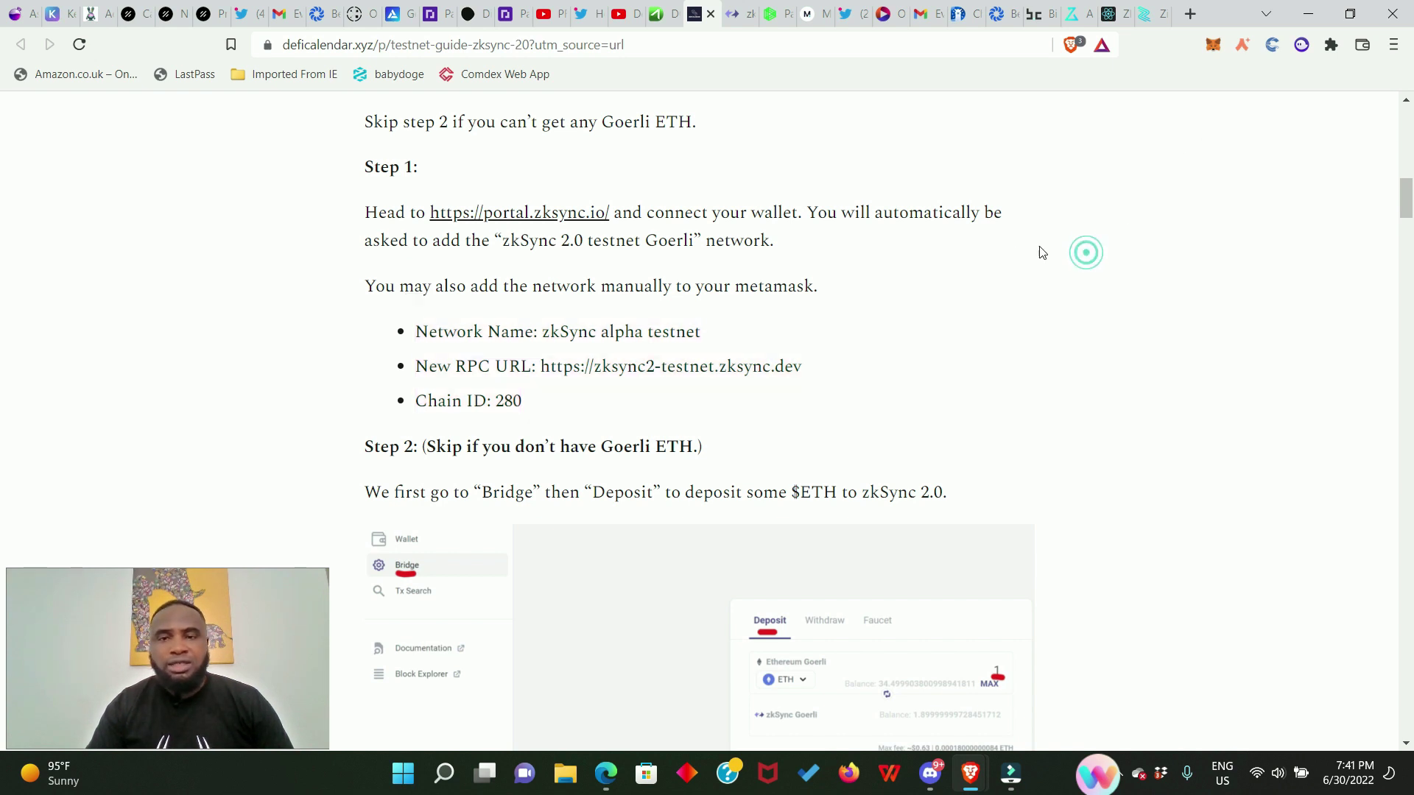
pyautogui.click(739, 13)
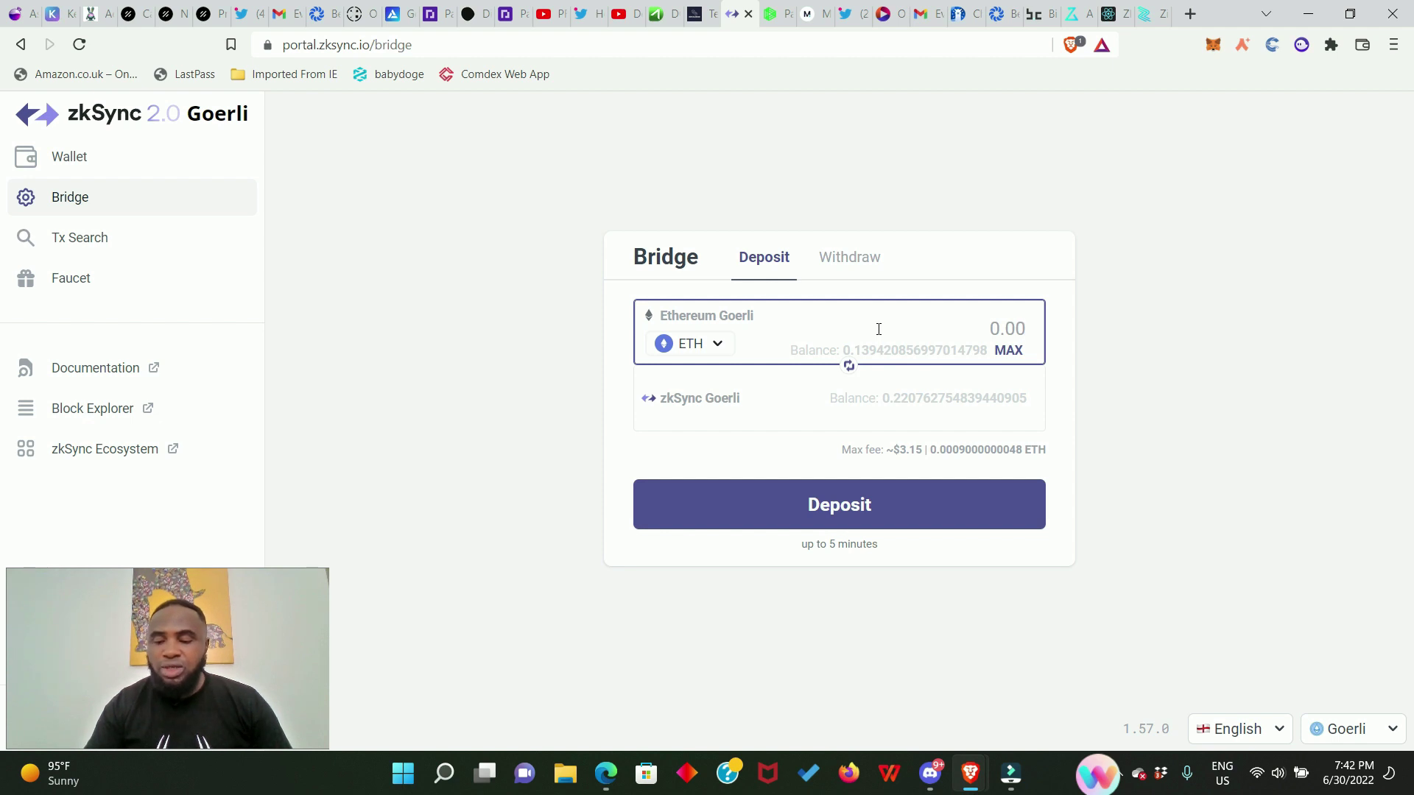
# Step: Enter 0.1 ETH as the bridge deposit amount, then switch to the Withdraw form
pyautogui.write('0.1')
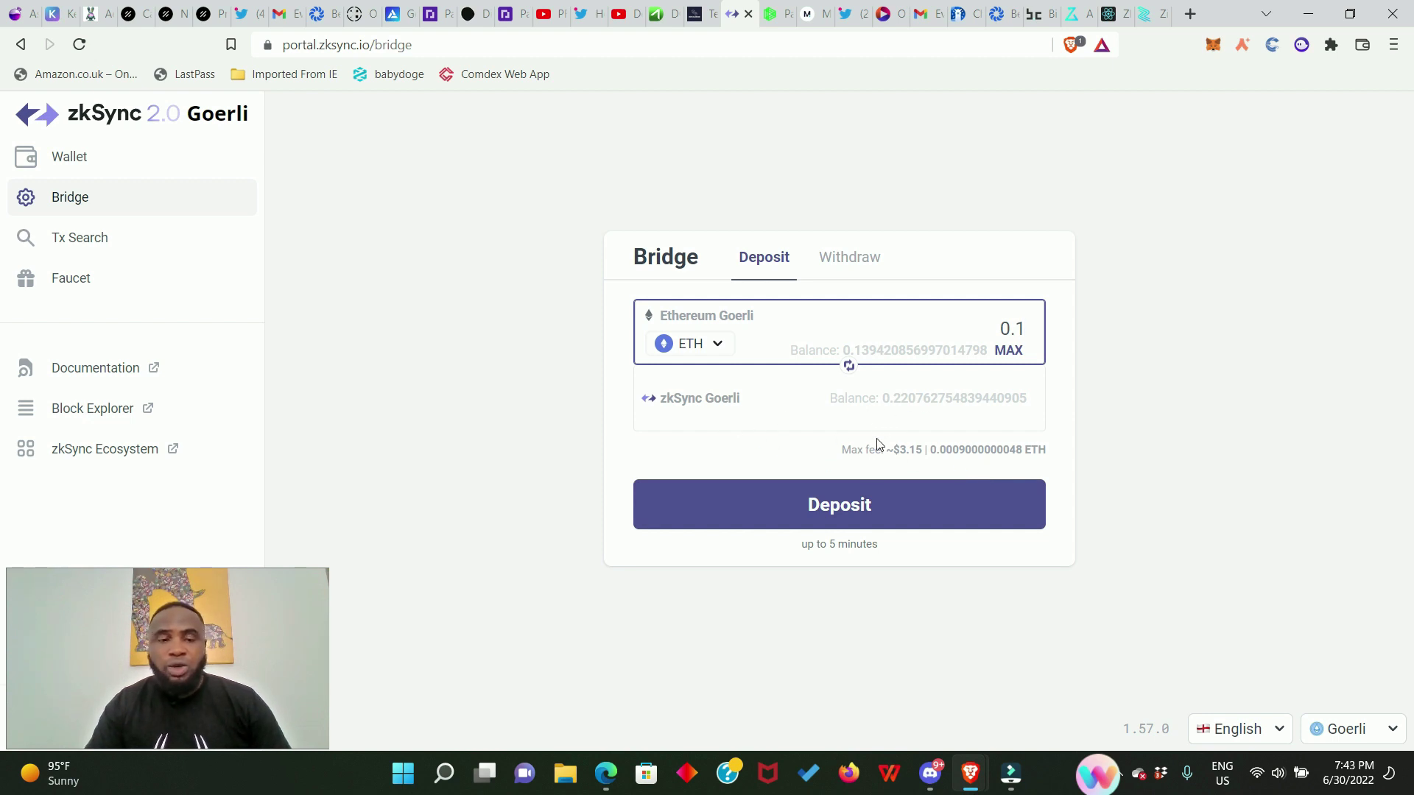
pyautogui.click(581, 306)
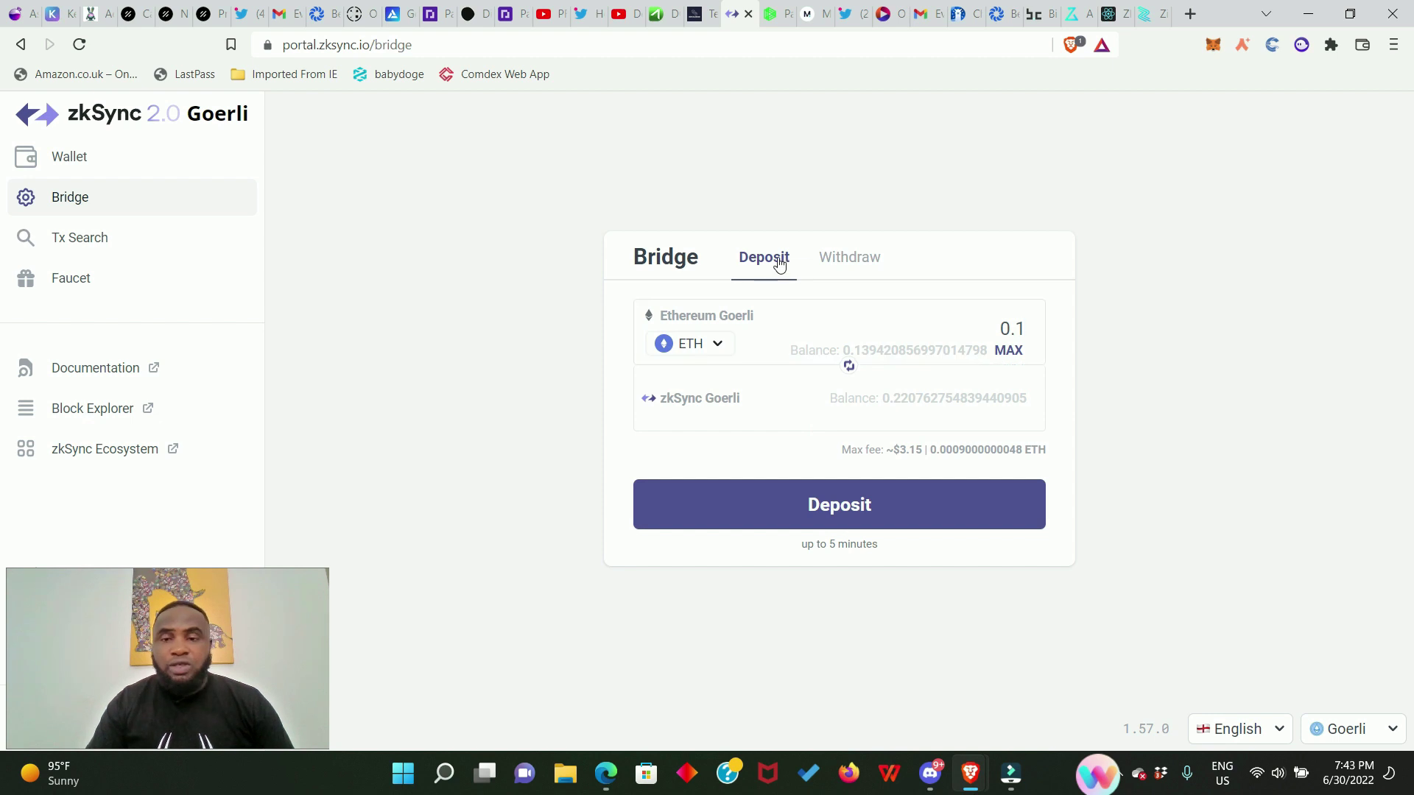
pyautogui.click(854, 266)
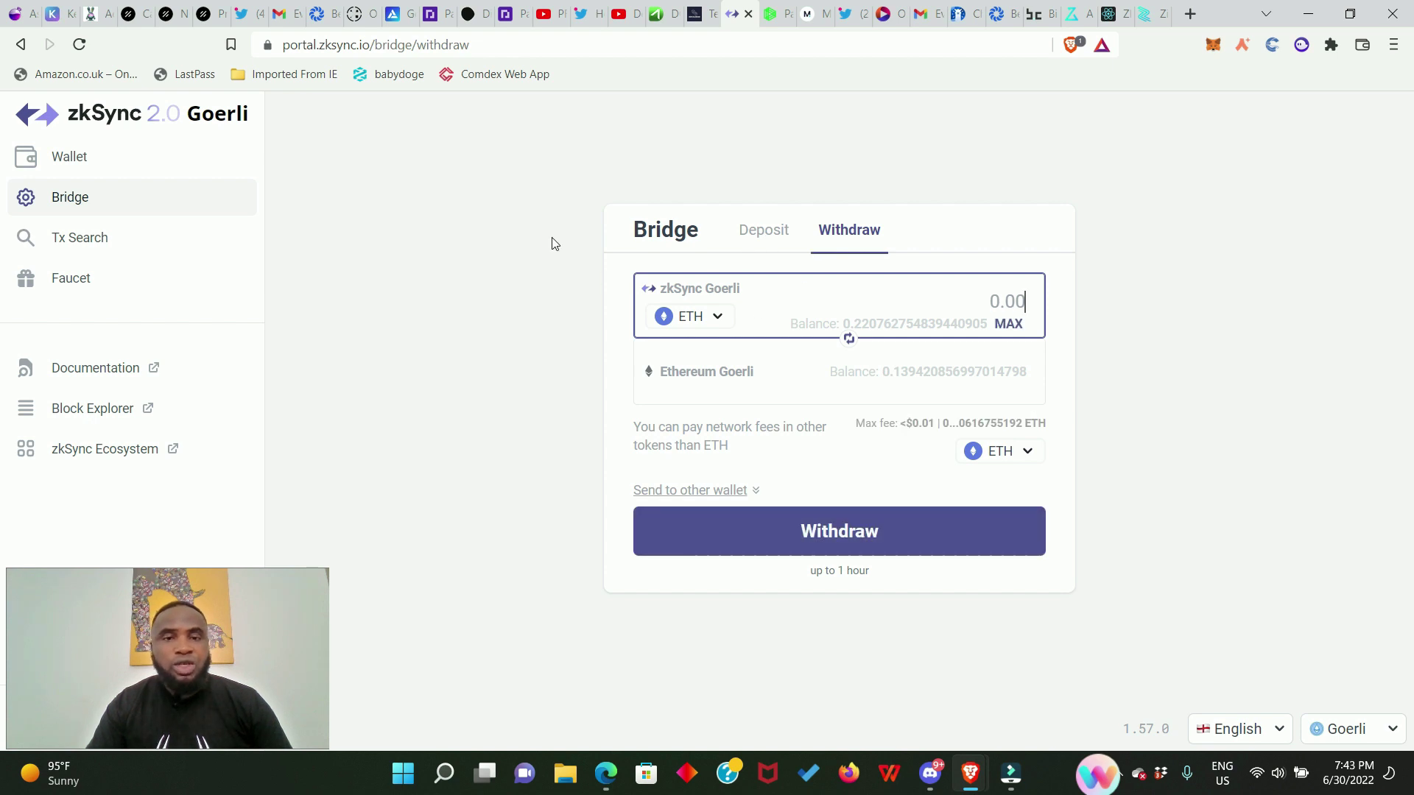
# Step: Visit the zkSync faucet page, then view the $1422.68 wallet balances on zkSync Goerli
pyautogui.click(491, 257)
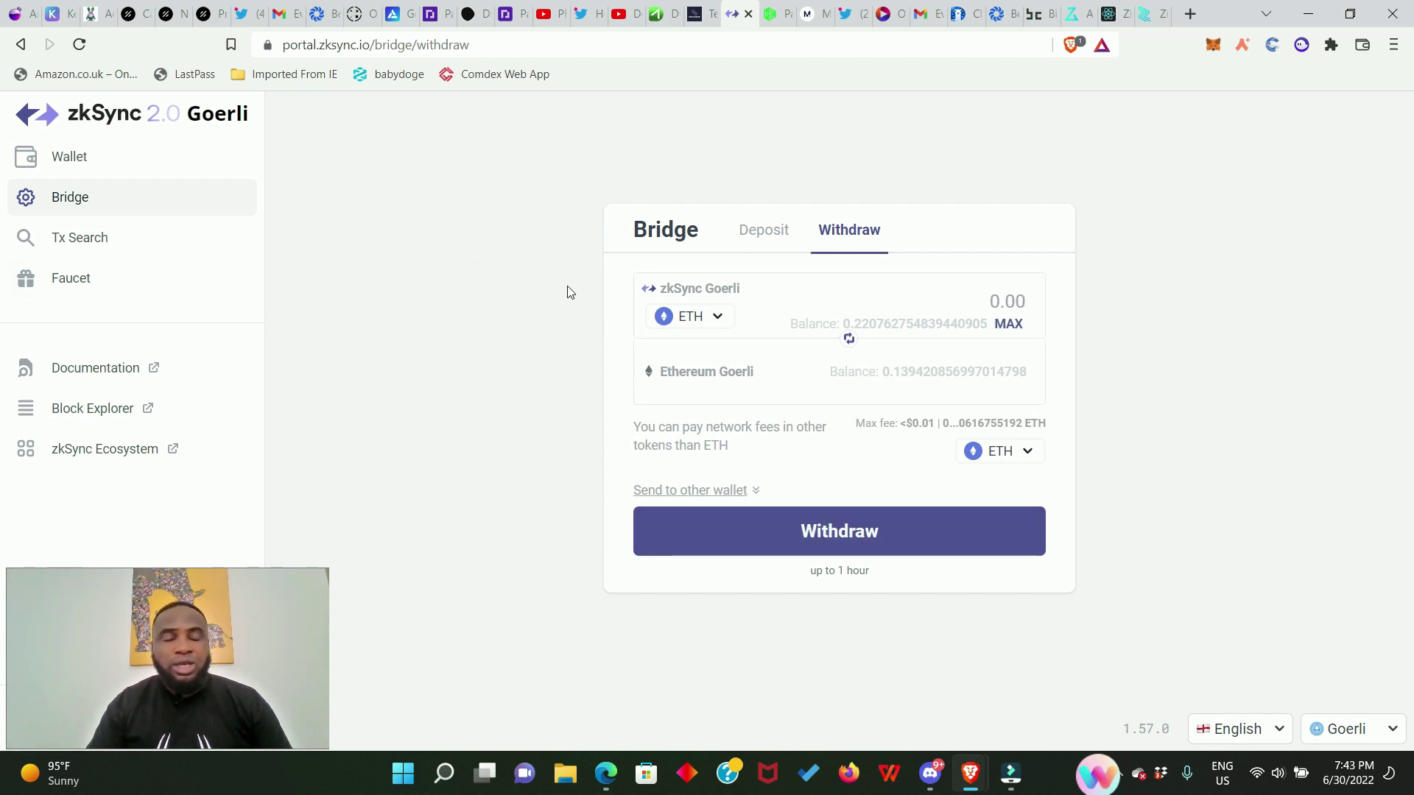
pyautogui.click(77, 286)
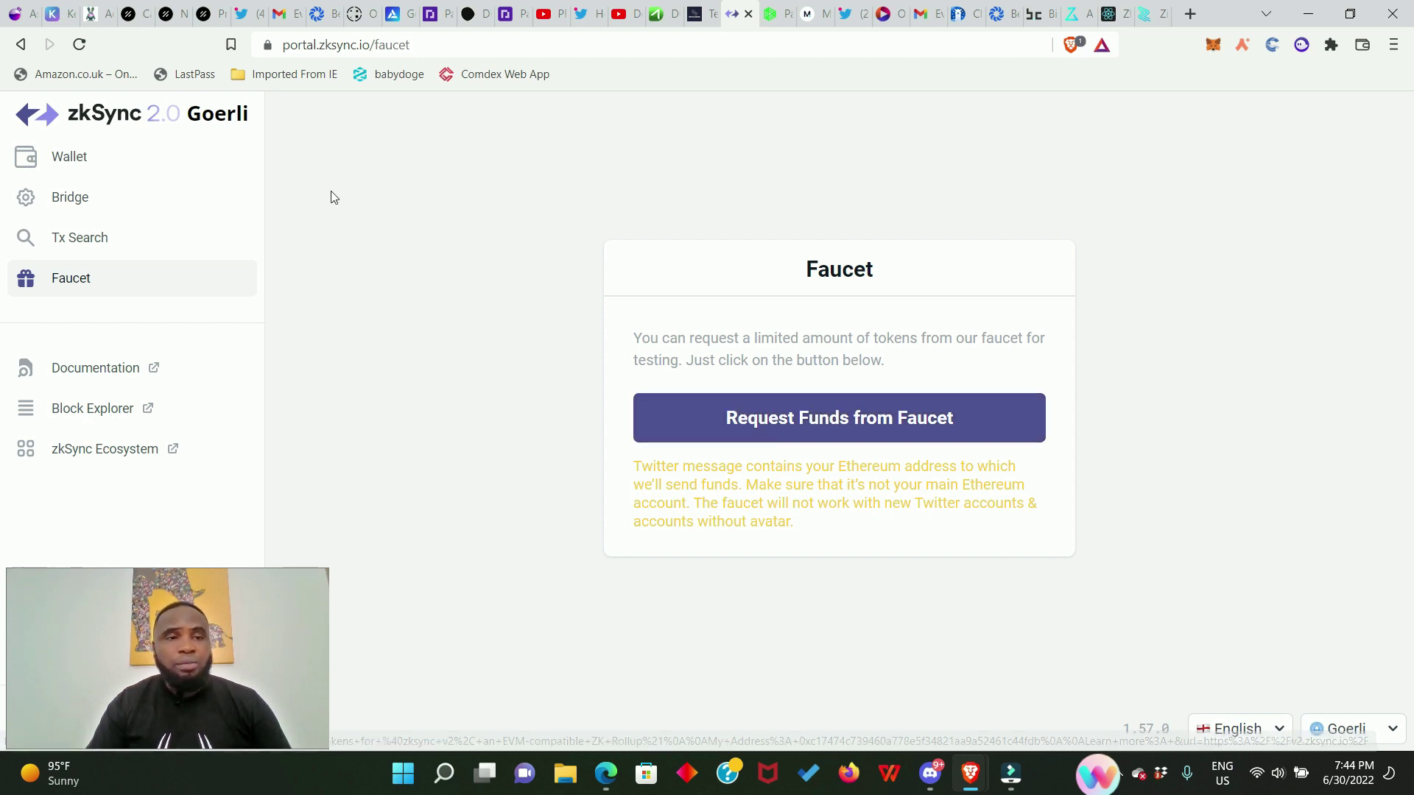
pyautogui.click(67, 159)
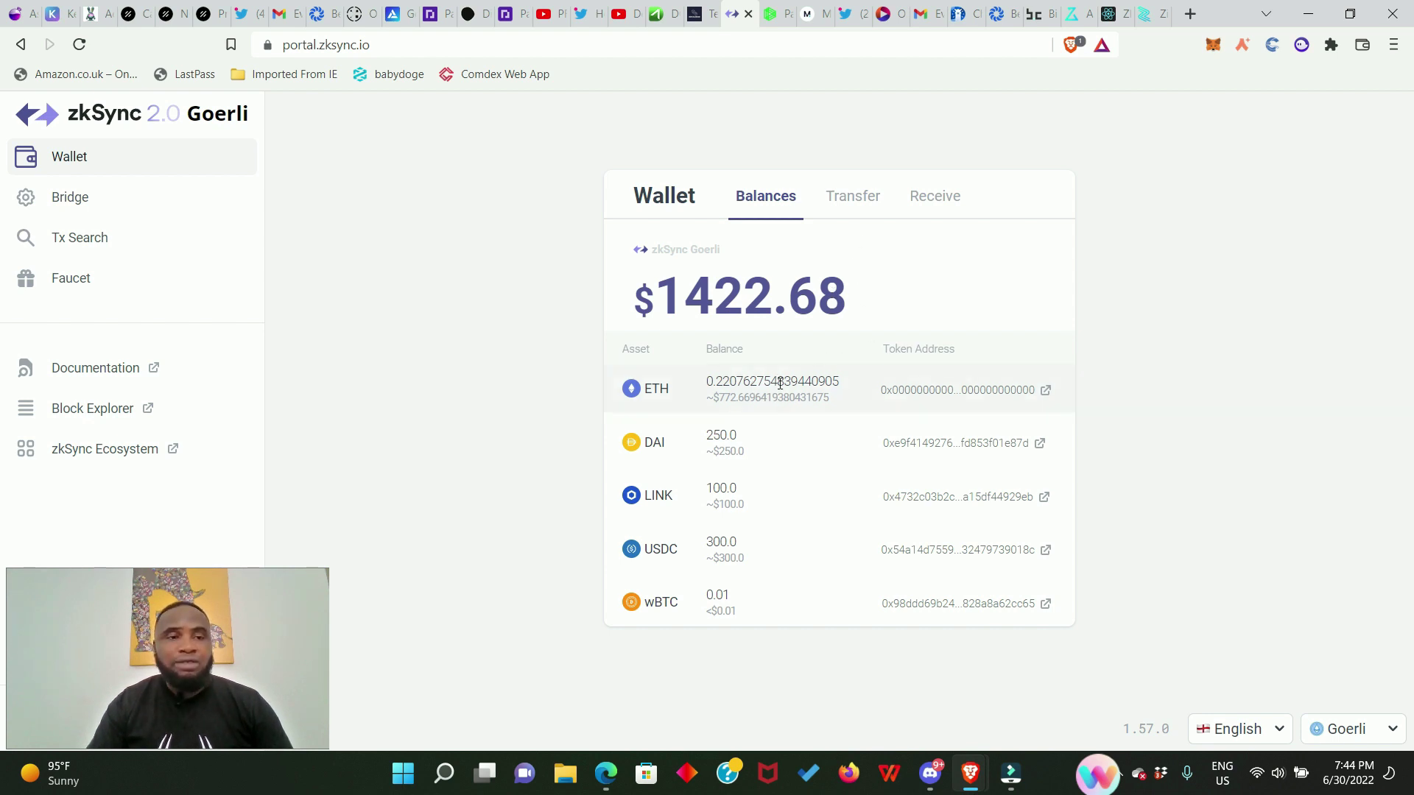
# Step: Fill the Transfer form with the wallet's own address as recipient and 0.1 ETH
pyautogui.click(855, 201)
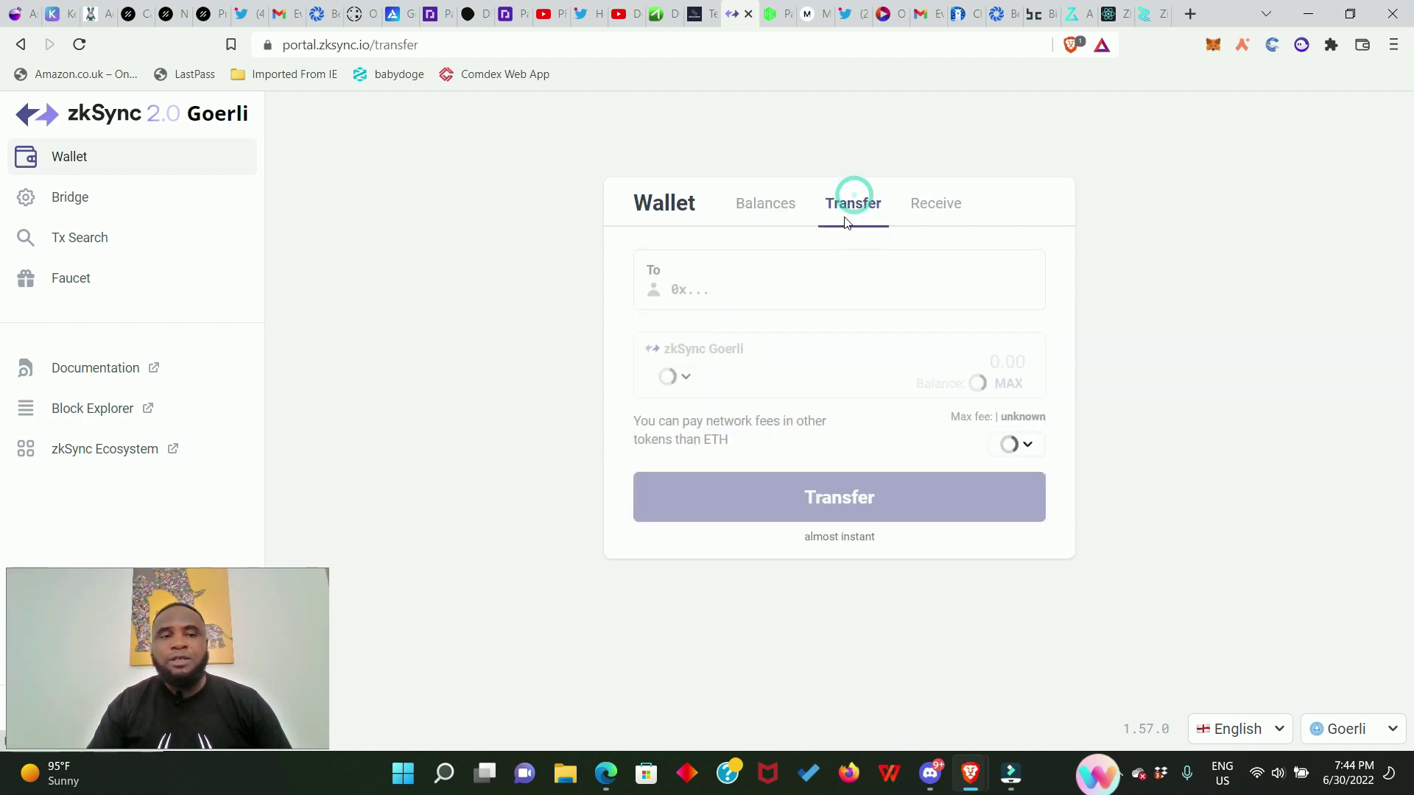
pyautogui.rightClick(704, 273)
pyautogui.click(763, 413)
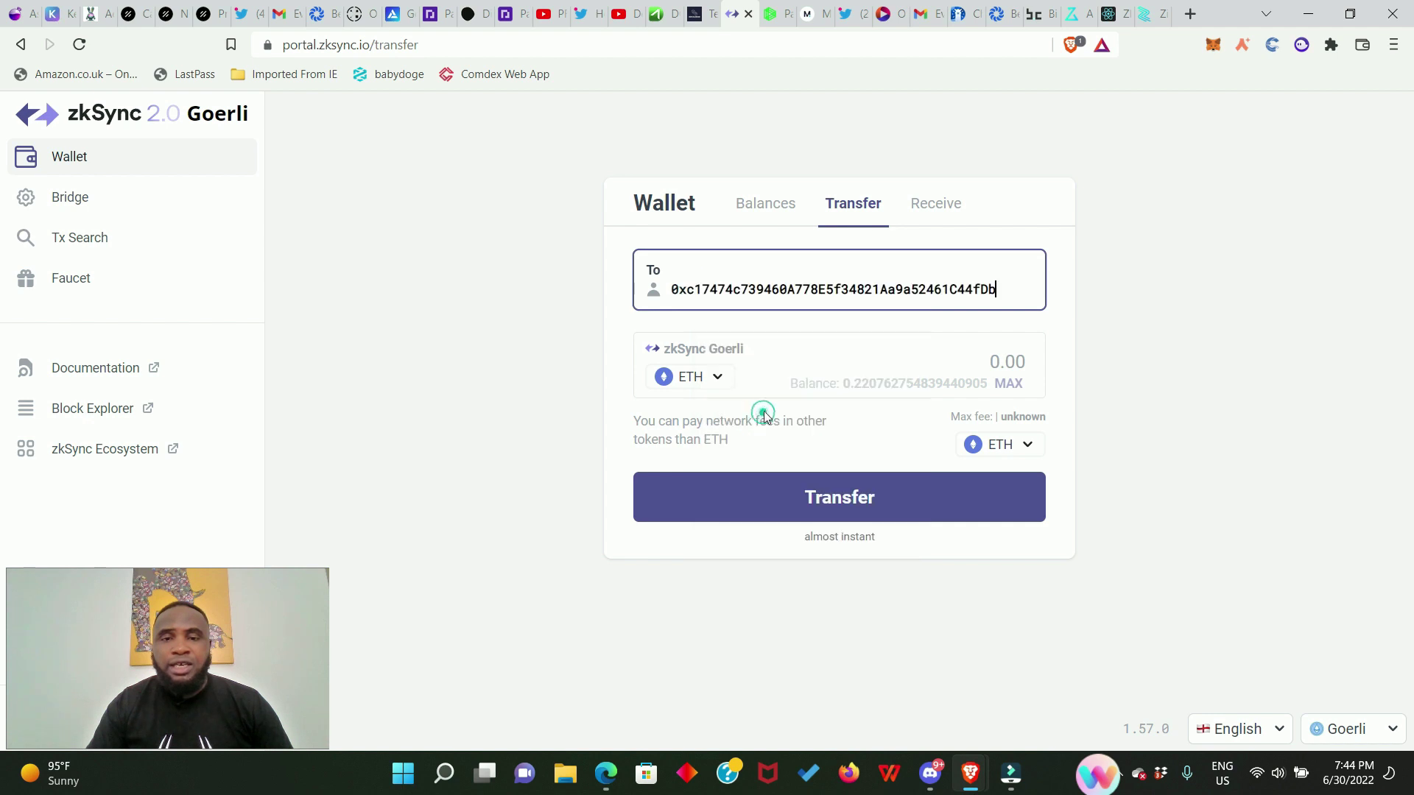
pyautogui.click(1014, 361)
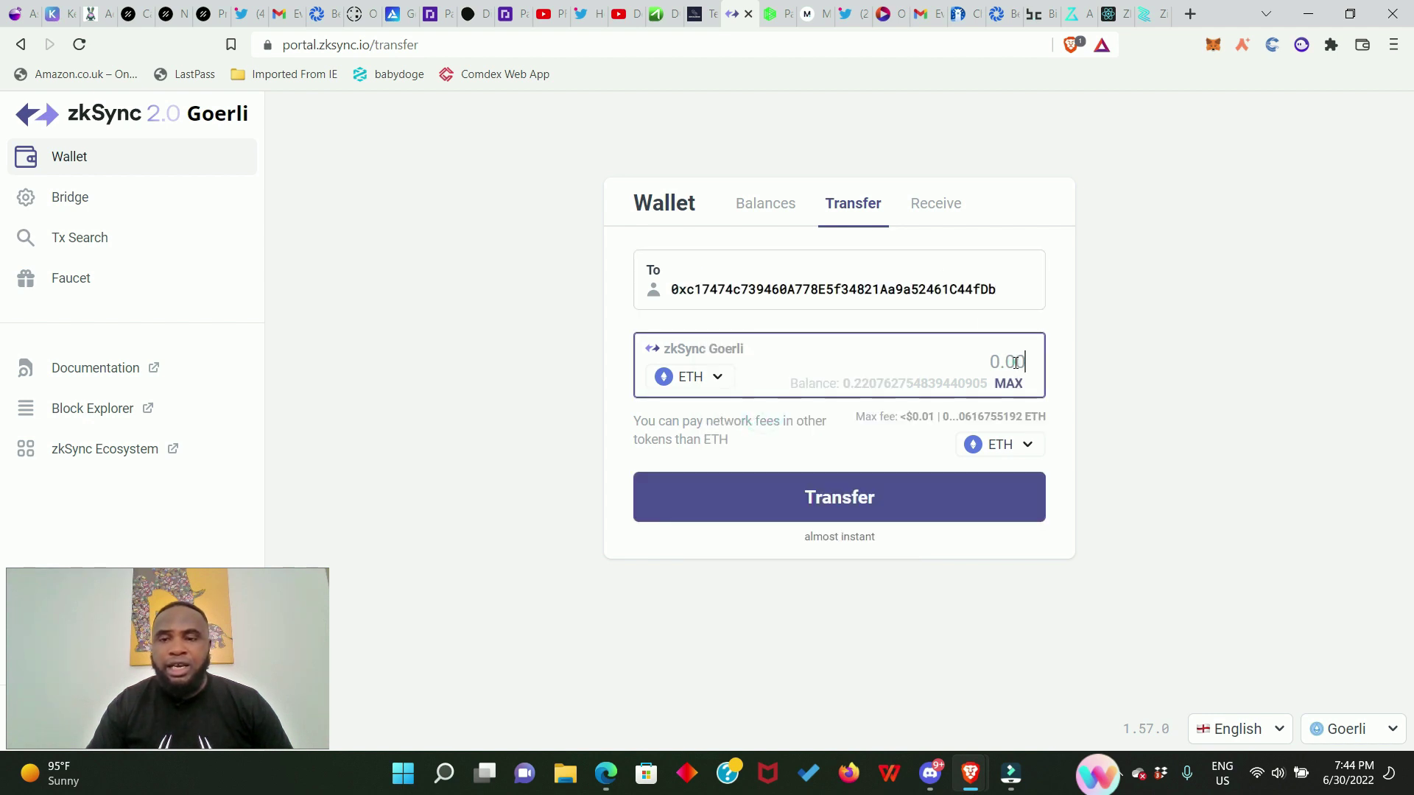
pyautogui.write('0.')
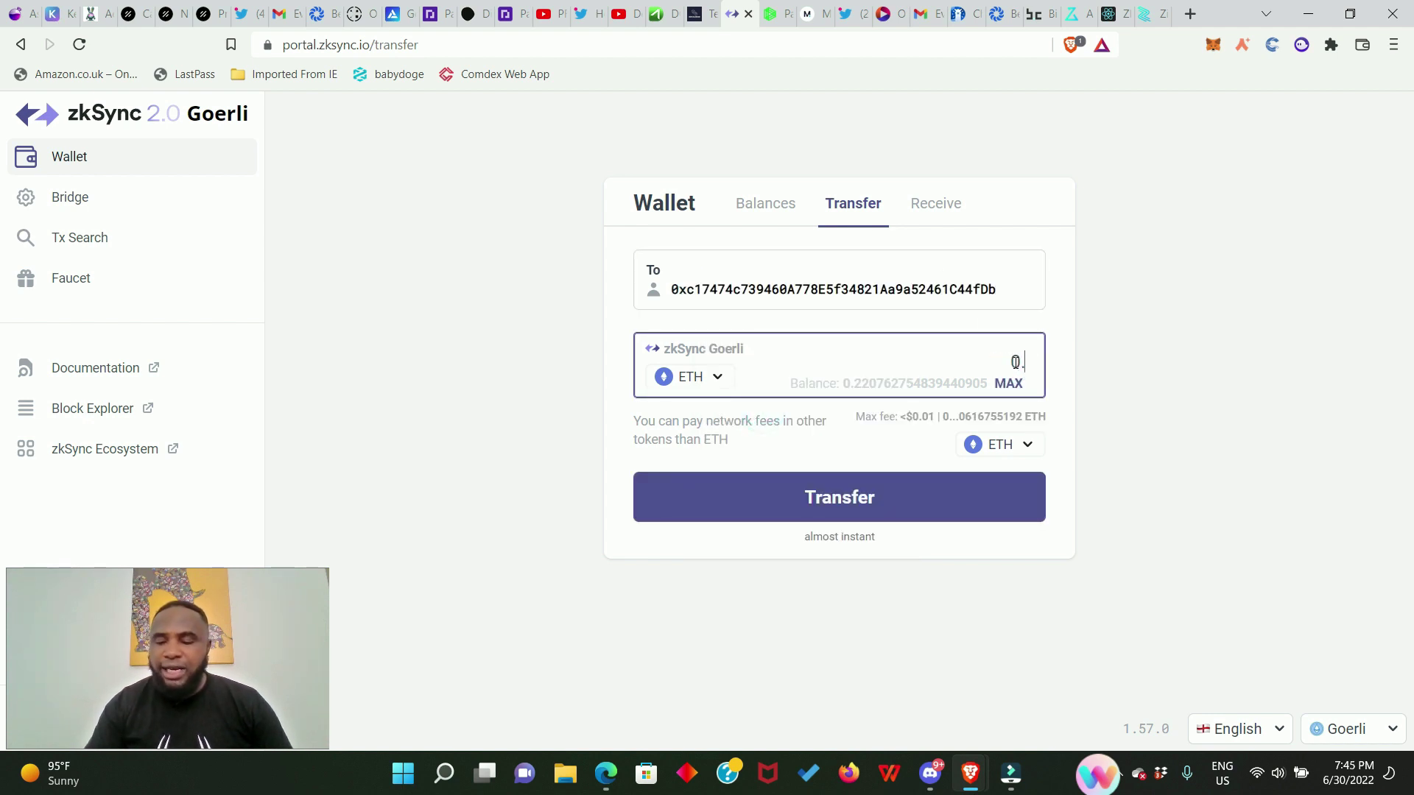
pyautogui.write('1')
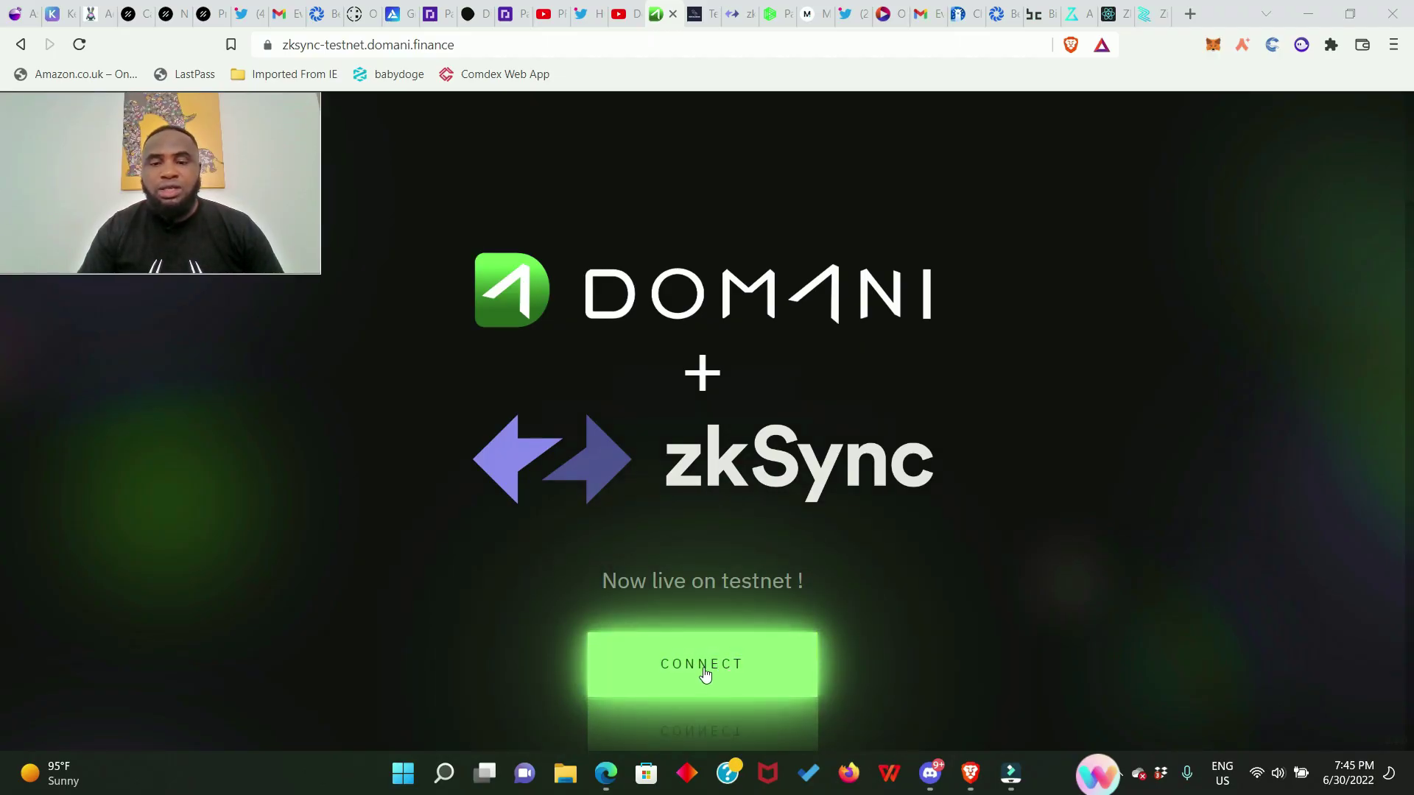
# Step: Switch MetaMask to the zkSync alpha testnet network and connect the wallet to Domani
pyautogui.click(713, 671)
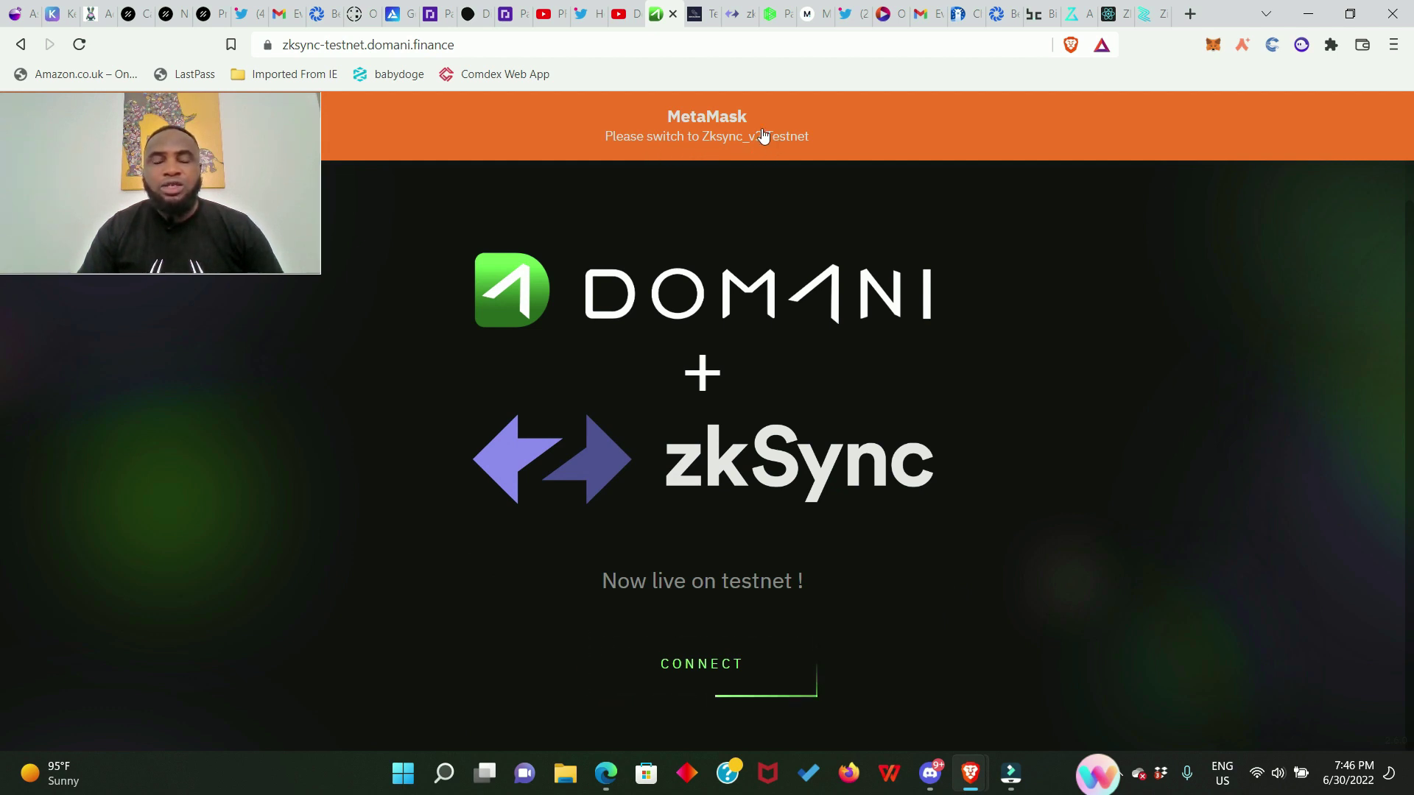
pyautogui.click(727, 118)
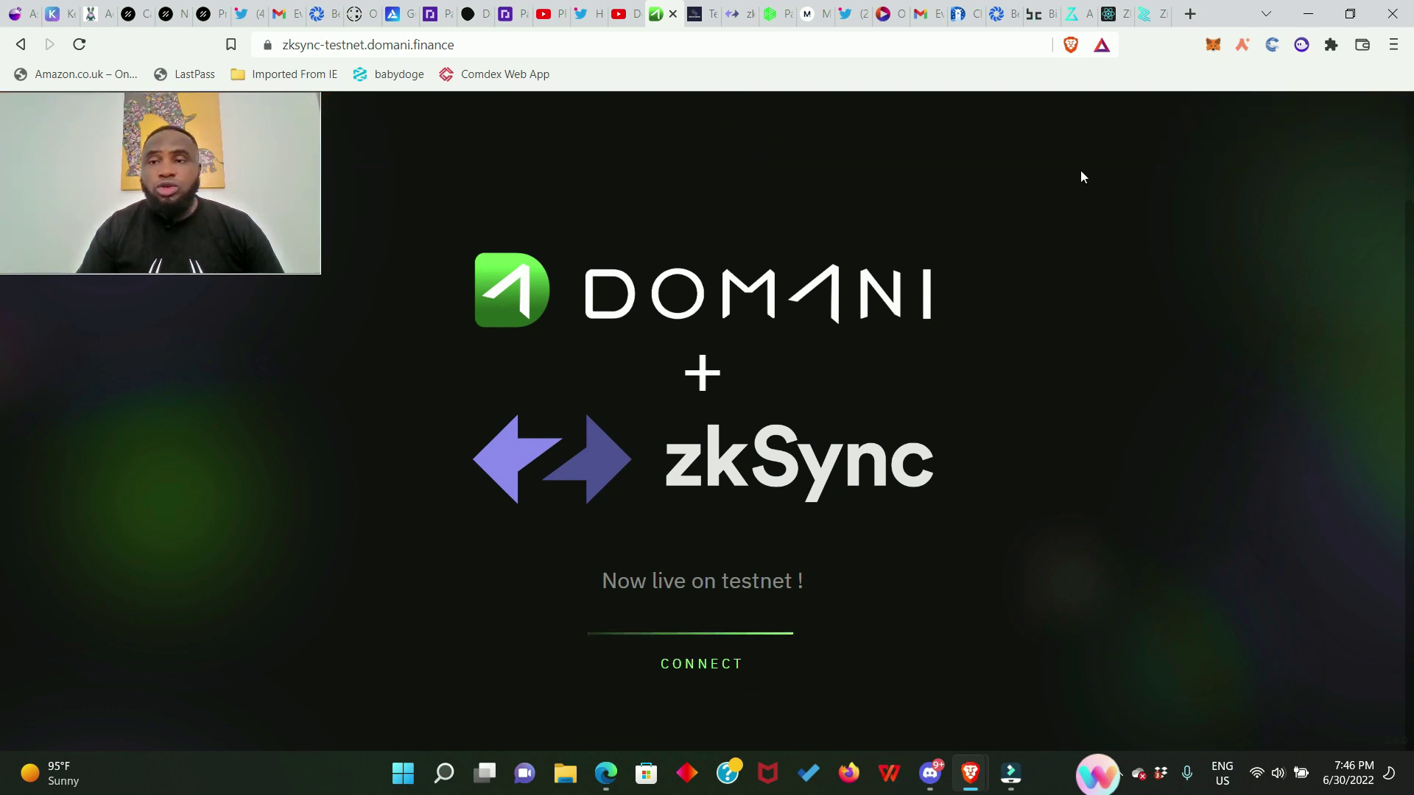
pyautogui.click(1213, 45)
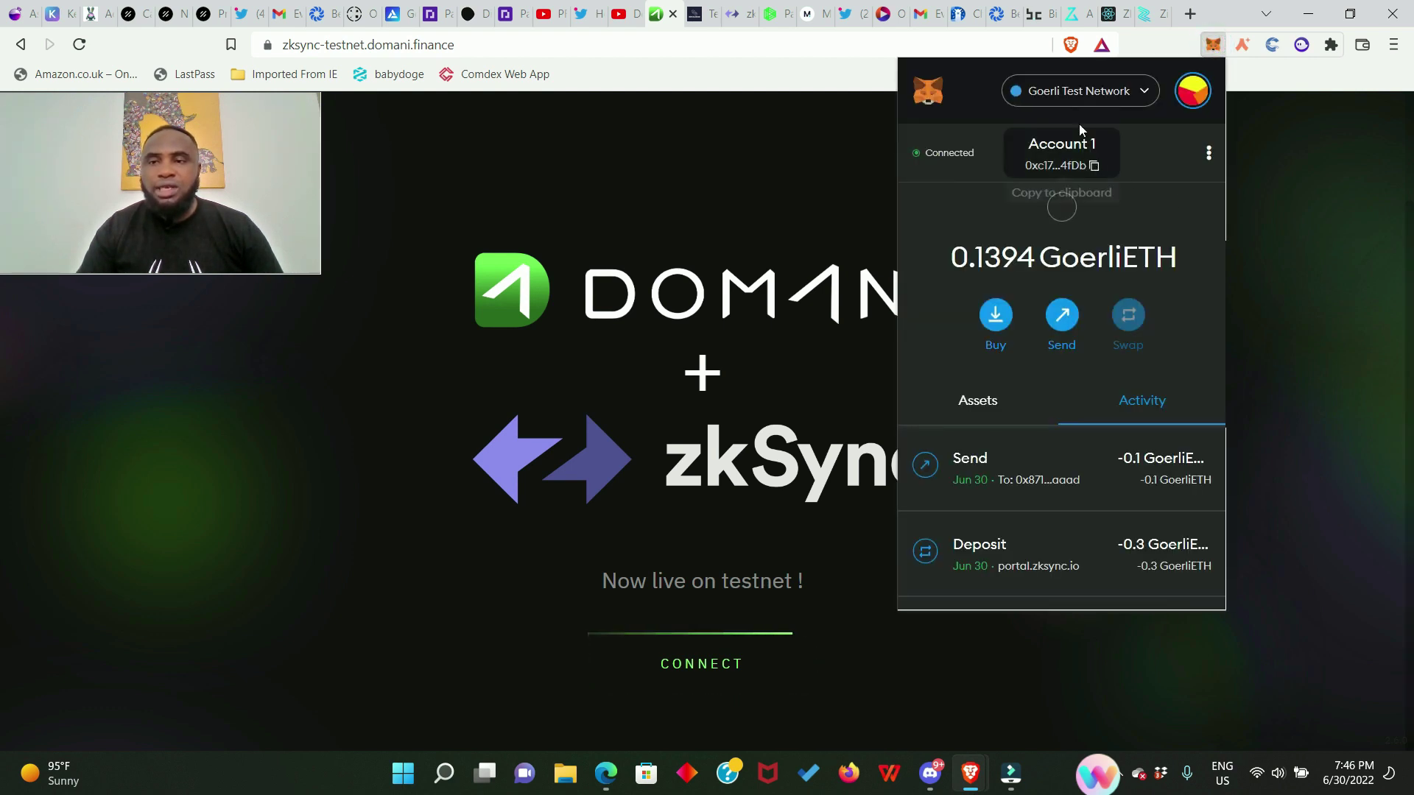
pyautogui.click(1073, 91)
pyautogui.click(1050, 407)
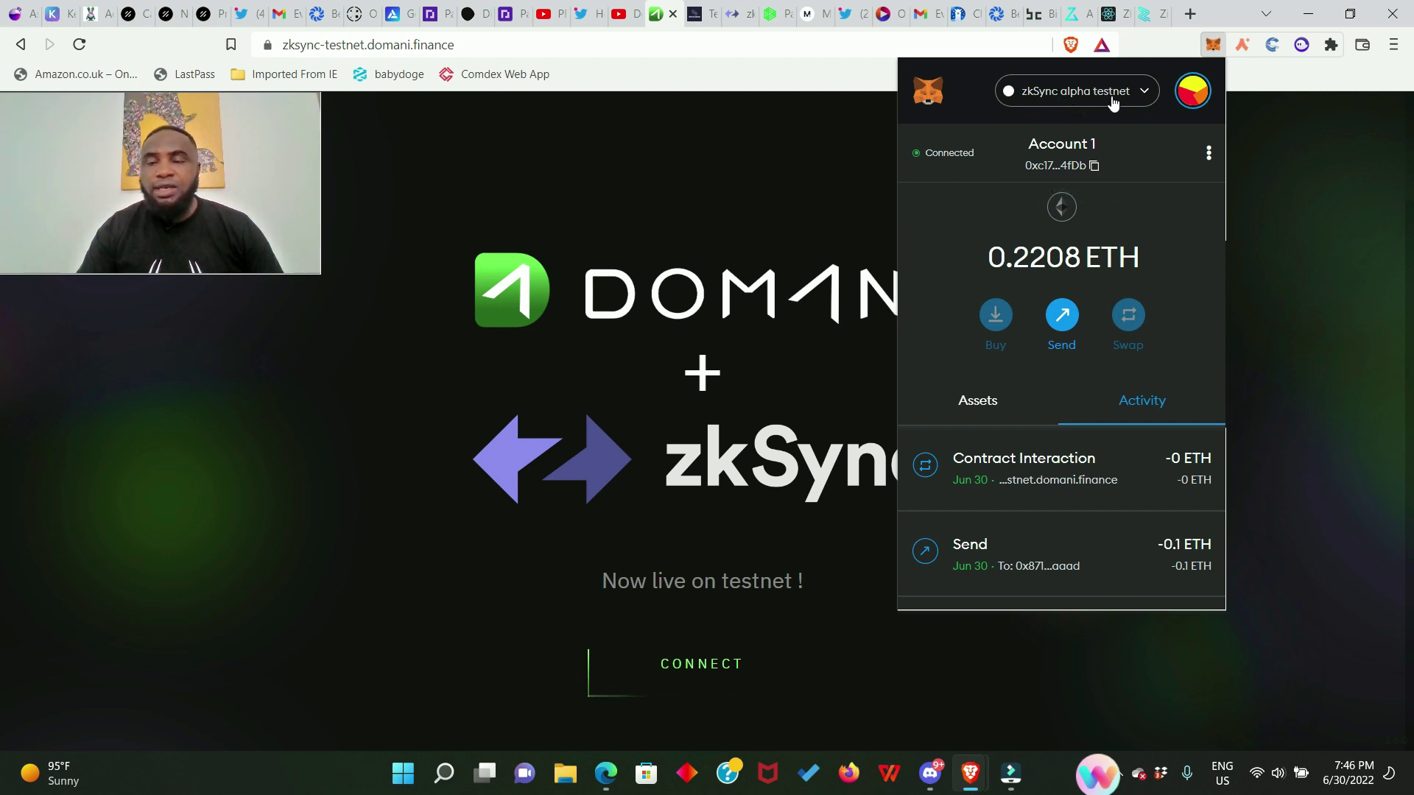
pyautogui.click(810, 180)
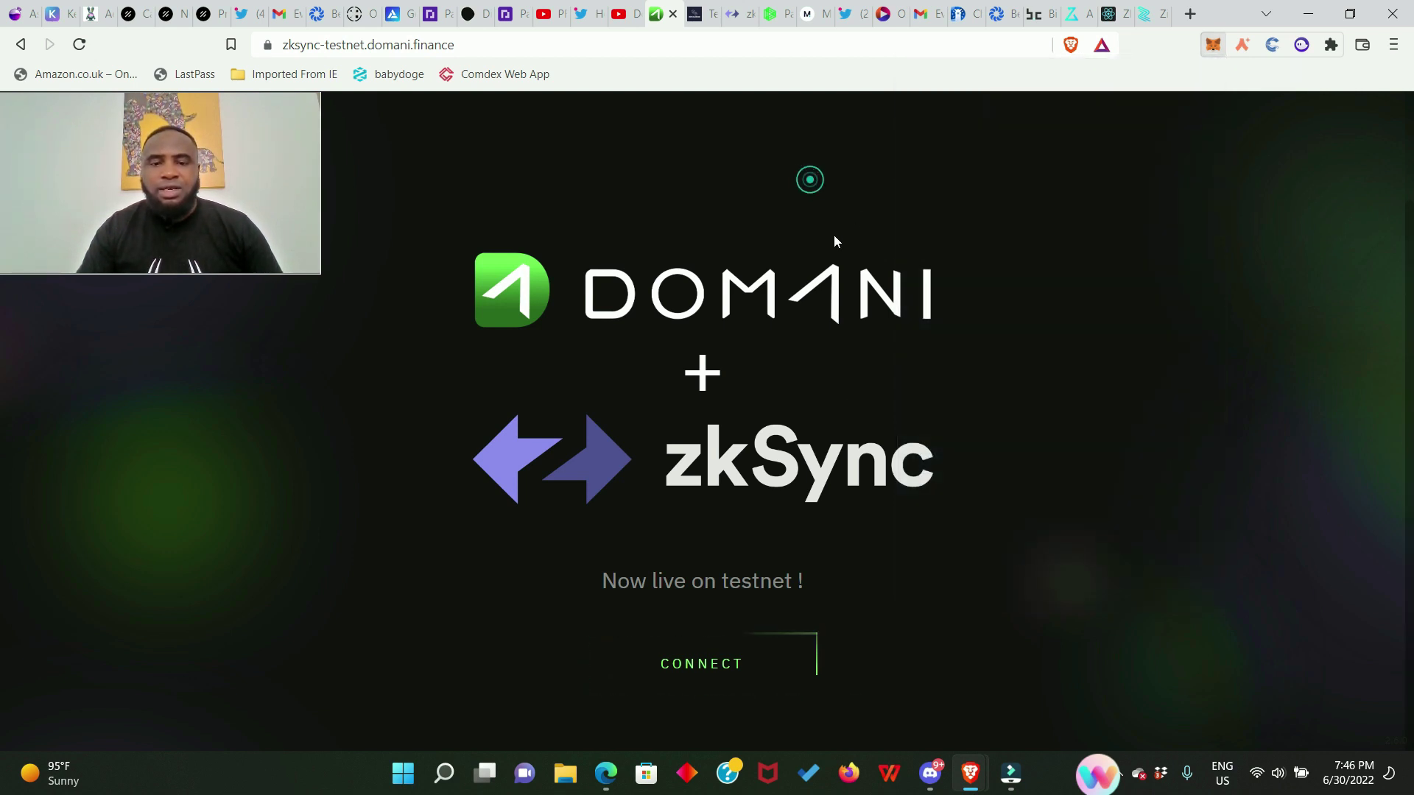
pyautogui.click(708, 670)
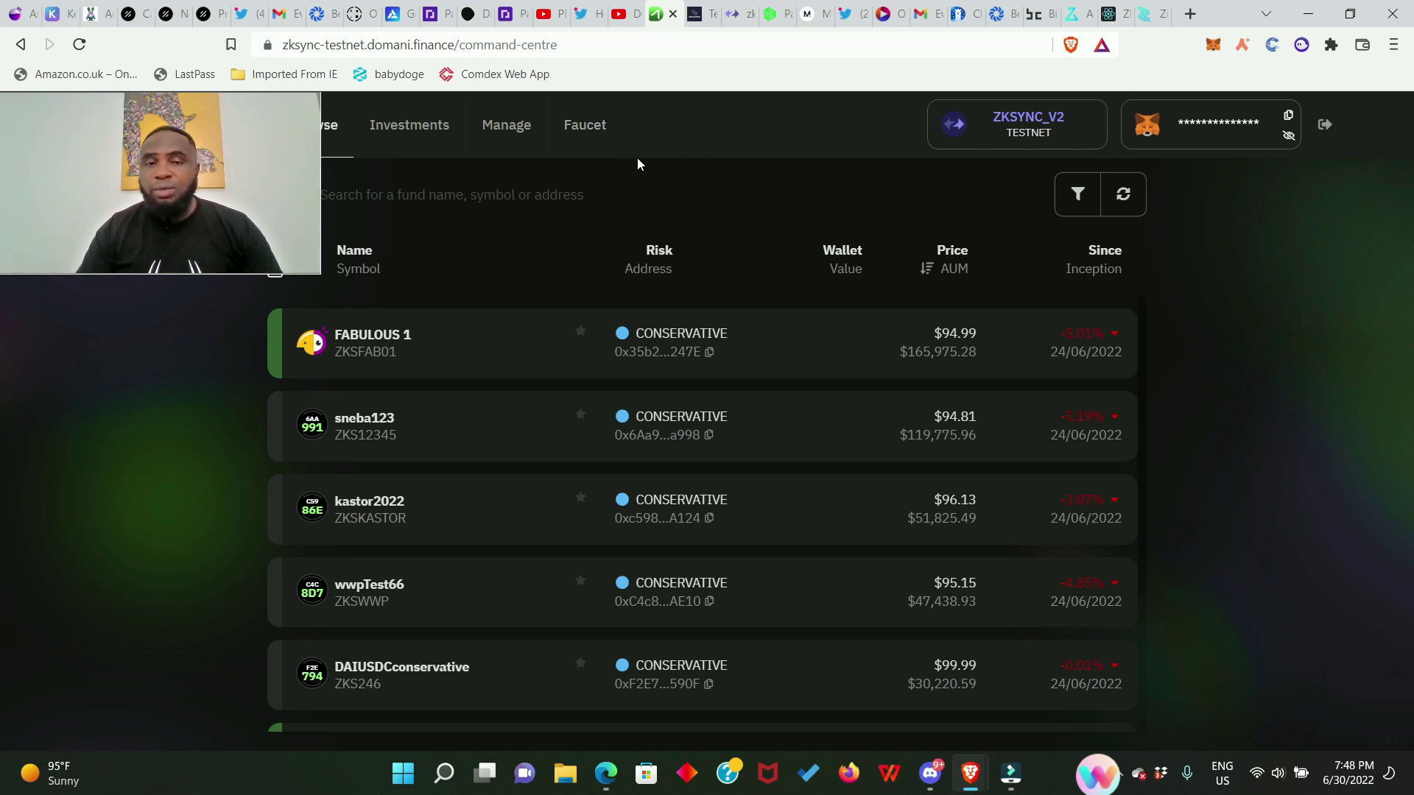
pyautogui.click(584, 126)
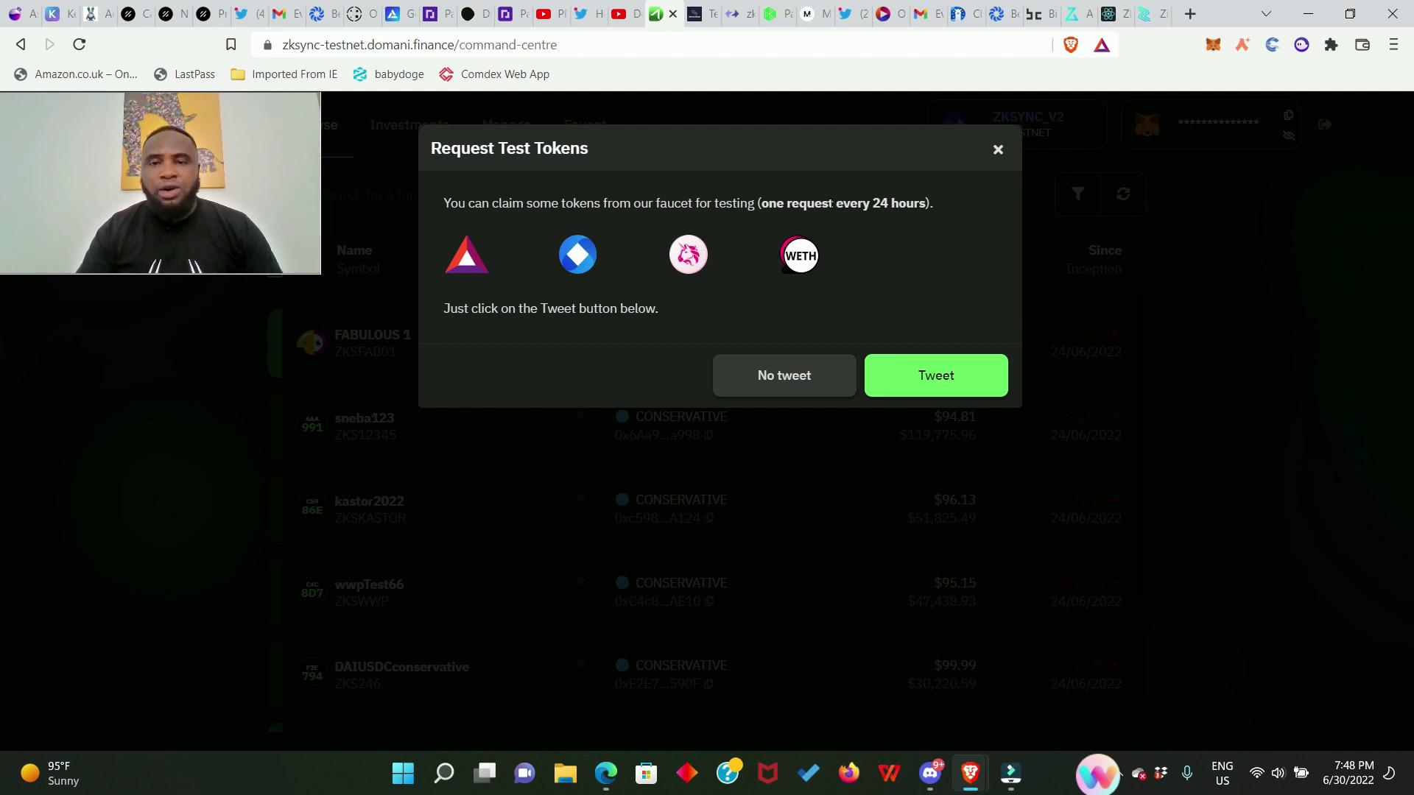
pyautogui.moveTo(833, 203); pyautogui.dragTo(836, 238)
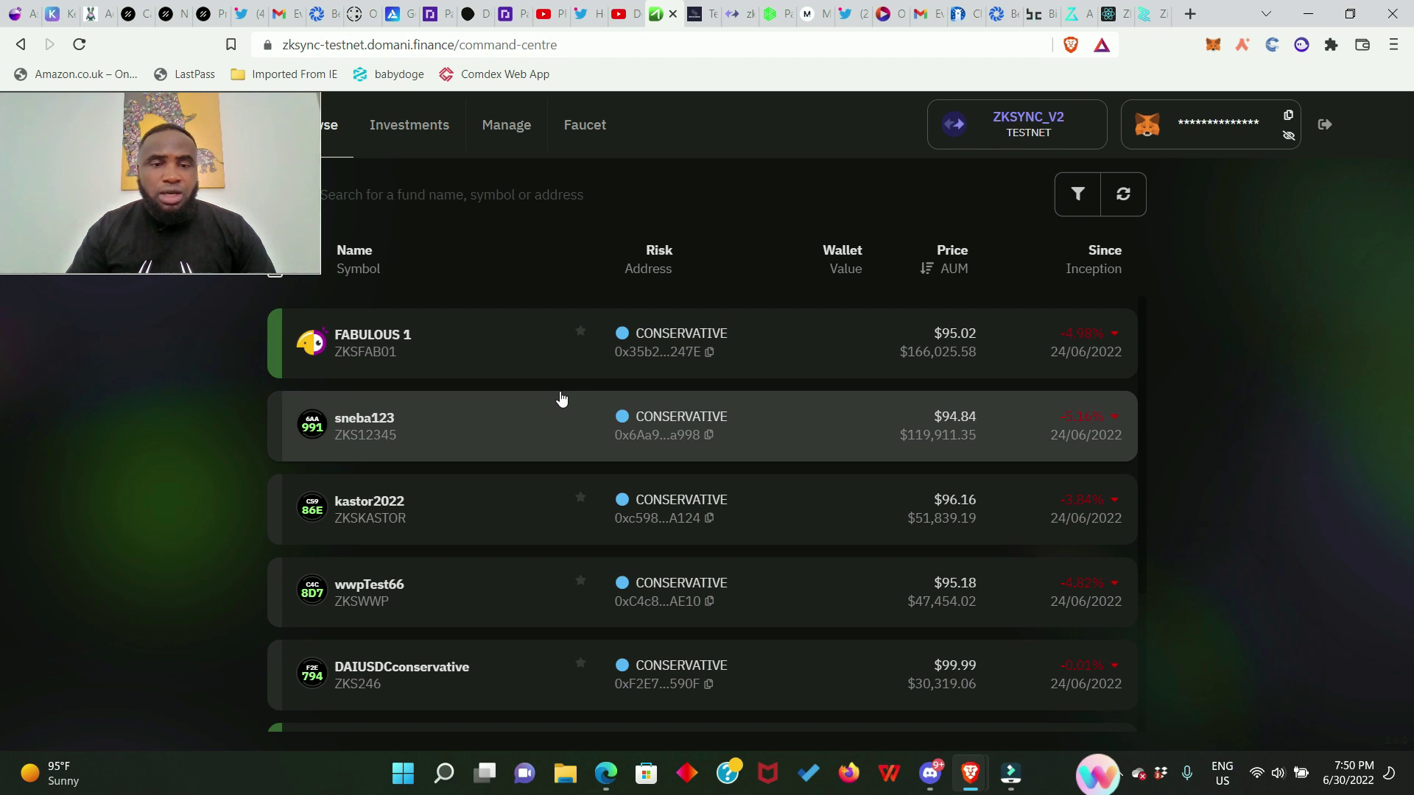
pyautogui.scroll(-3, 562, 398)
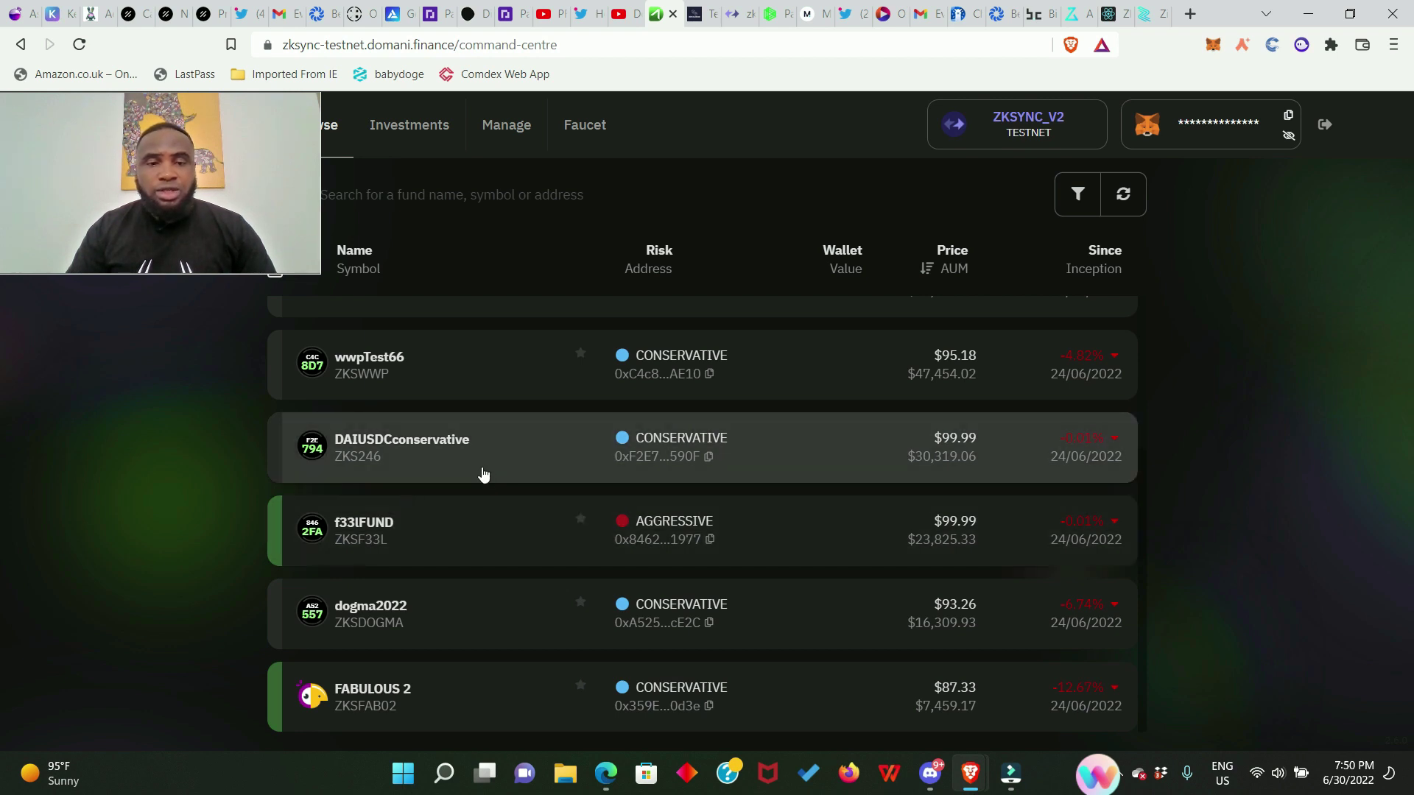
pyautogui.scroll(3, 427, 491)
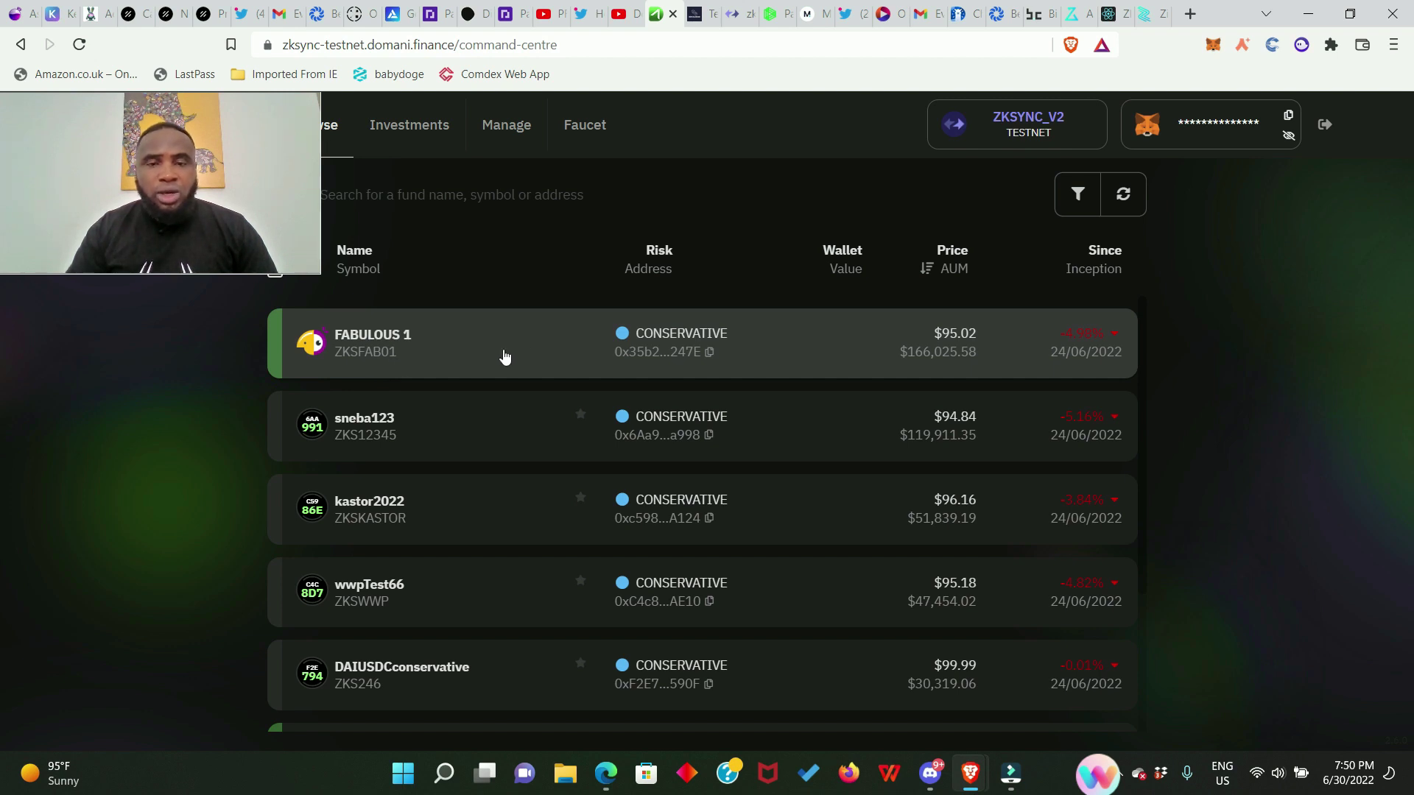
# Step: Open FABULOUS 1, request 0.1 ZKSFAB01 with unlimited approval declined, and start minting
pyautogui.click(547, 359)
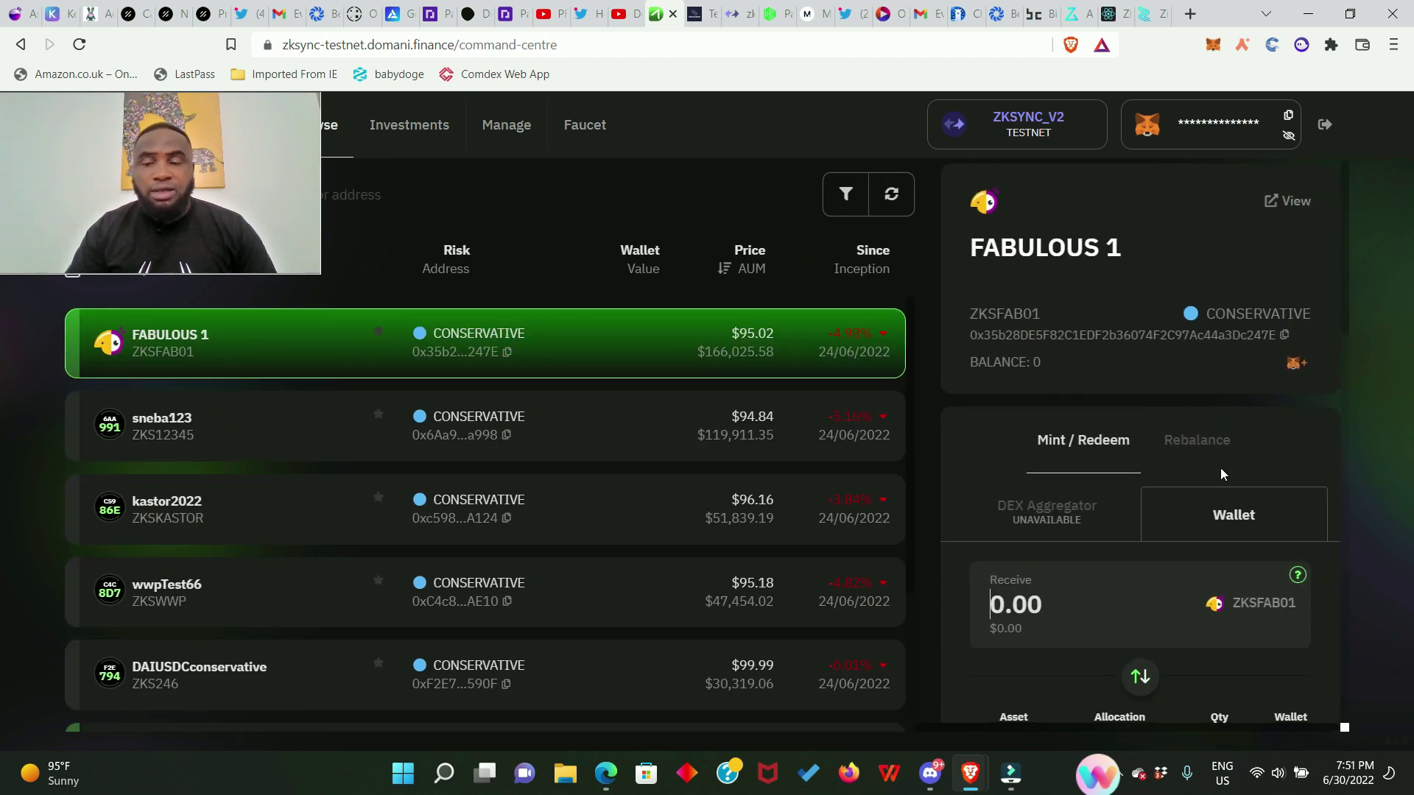
pyautogui.scroll(-3, 1129, 492)
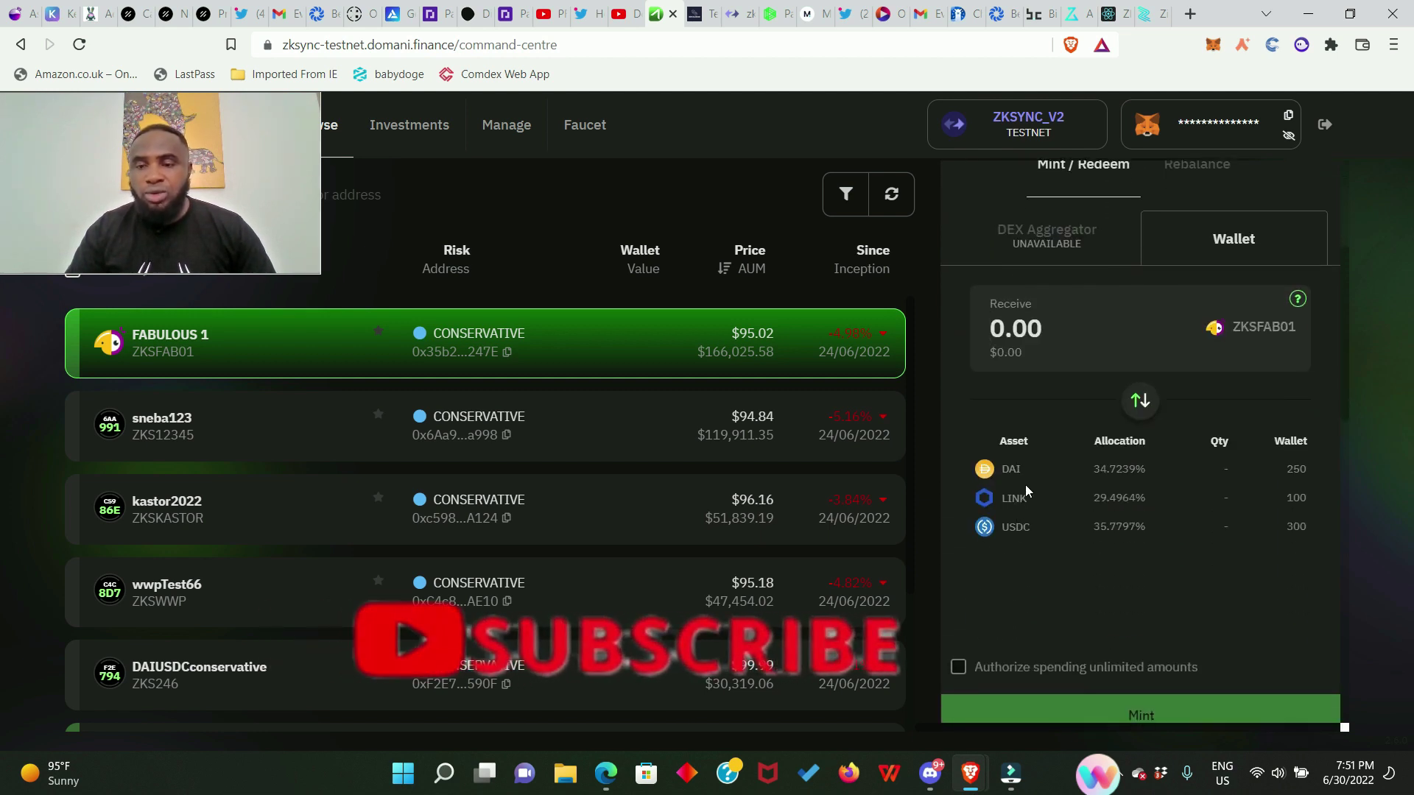
pyautogui.scroll(-1, 1134, 513)
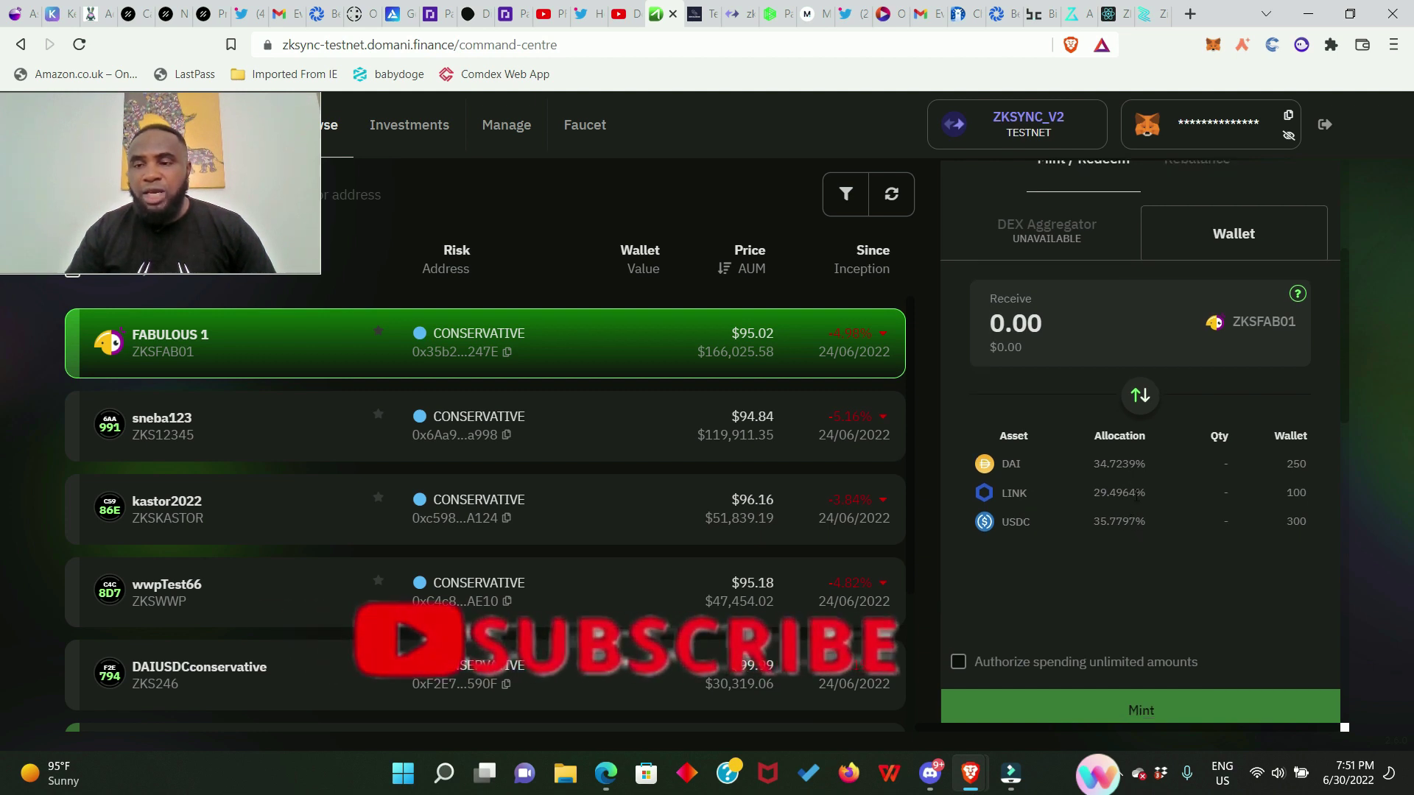
pyautogui.scroll(1, 1131, 452)
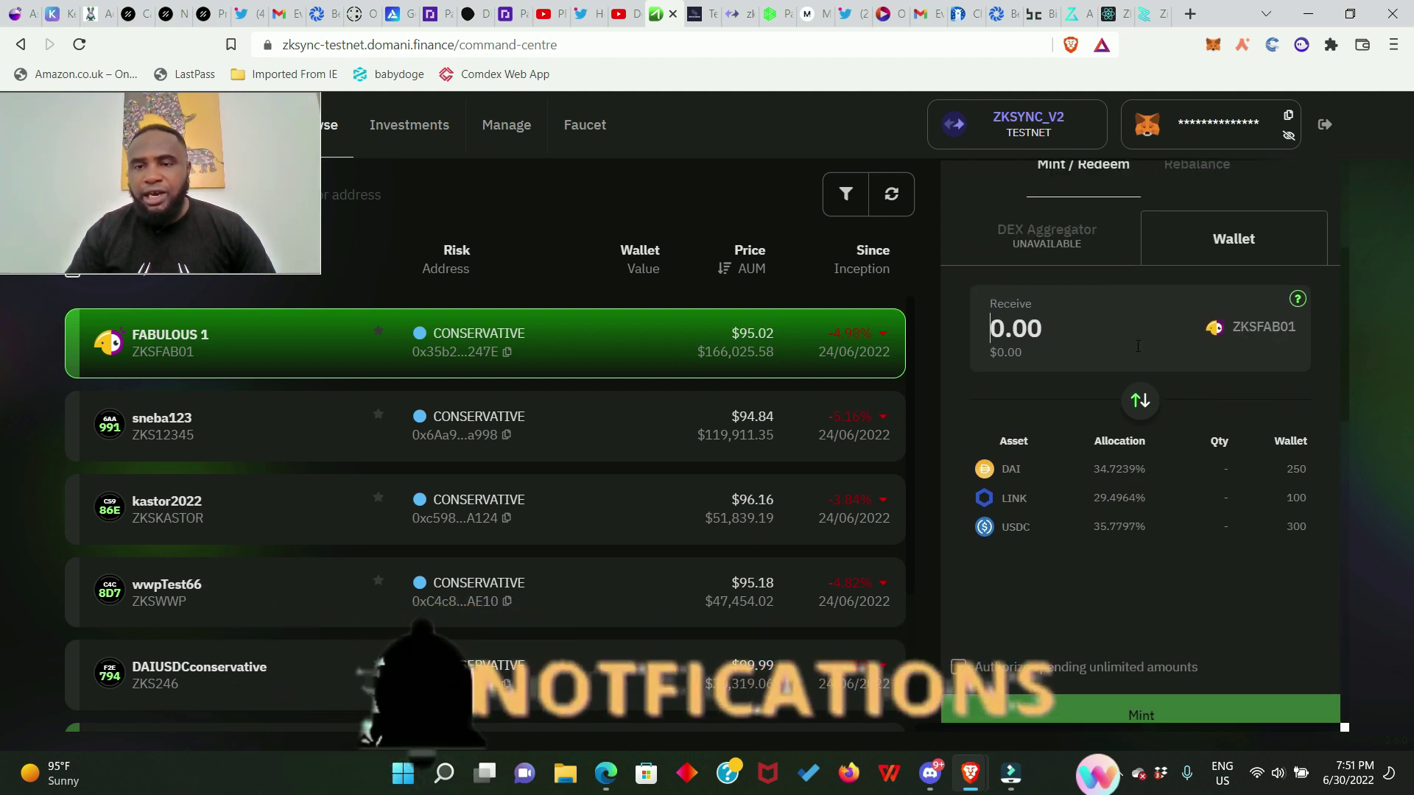
pyautogui.click(1062, 335)
pyautogui.write('0.1')
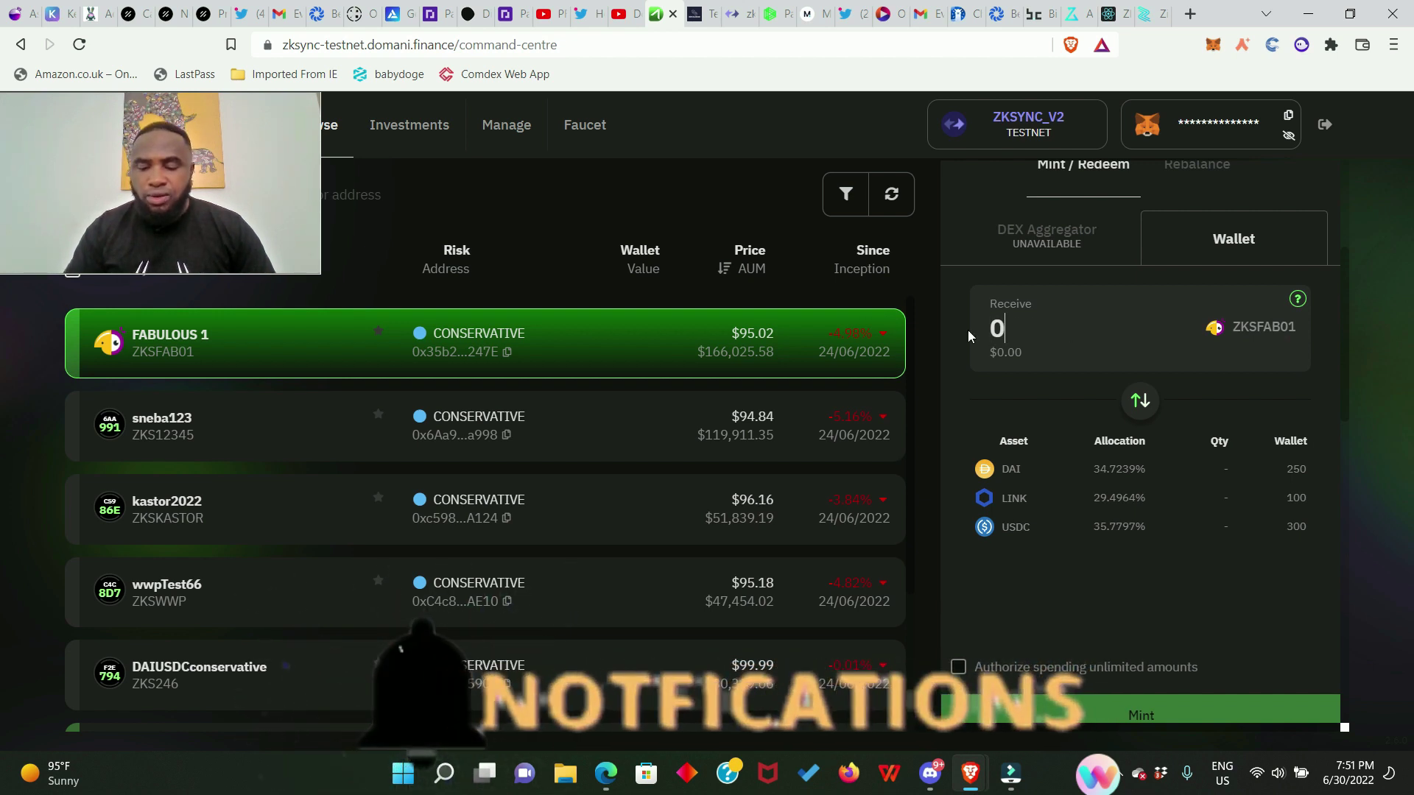
pyautogui.scroll(-3, 1168, 445)
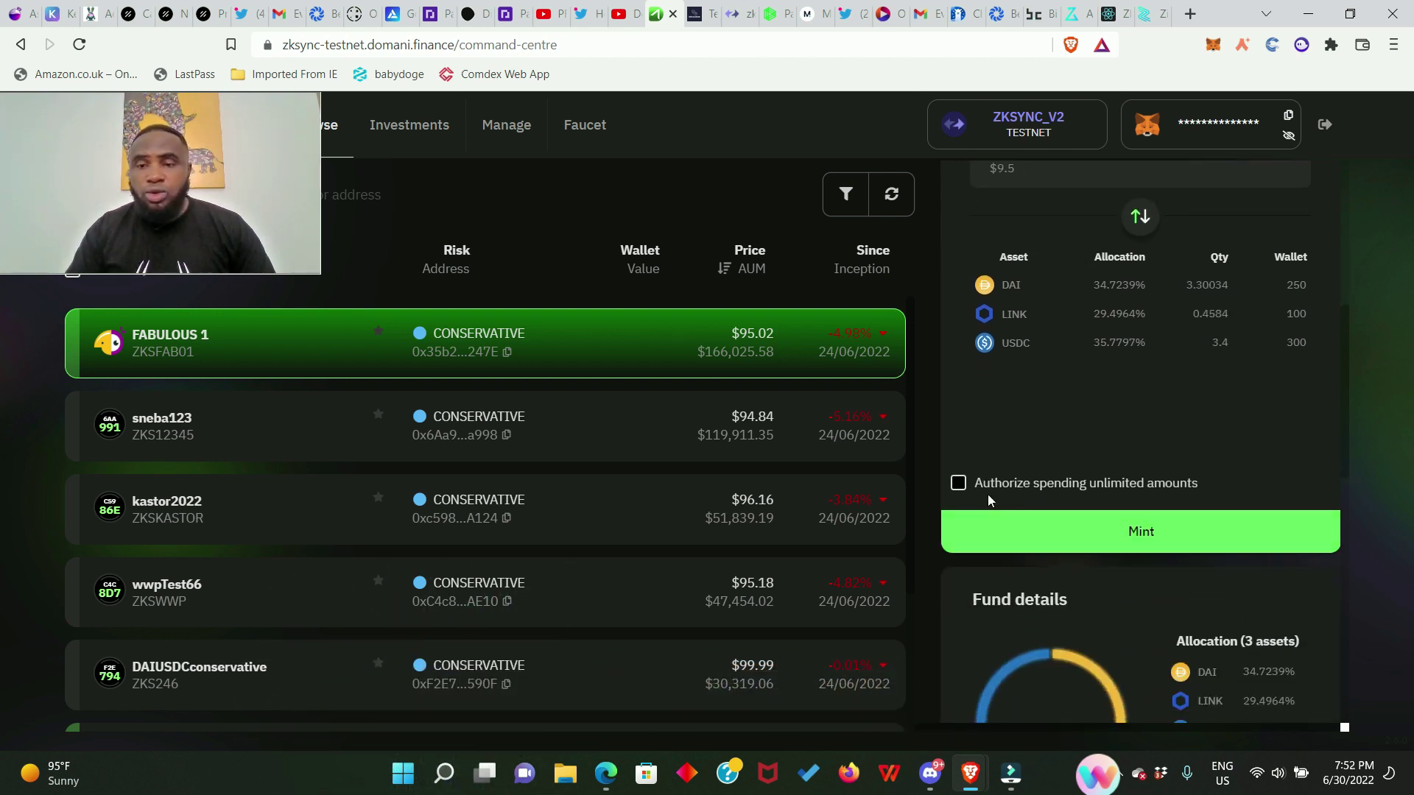
pyautogui.click(958, 483)
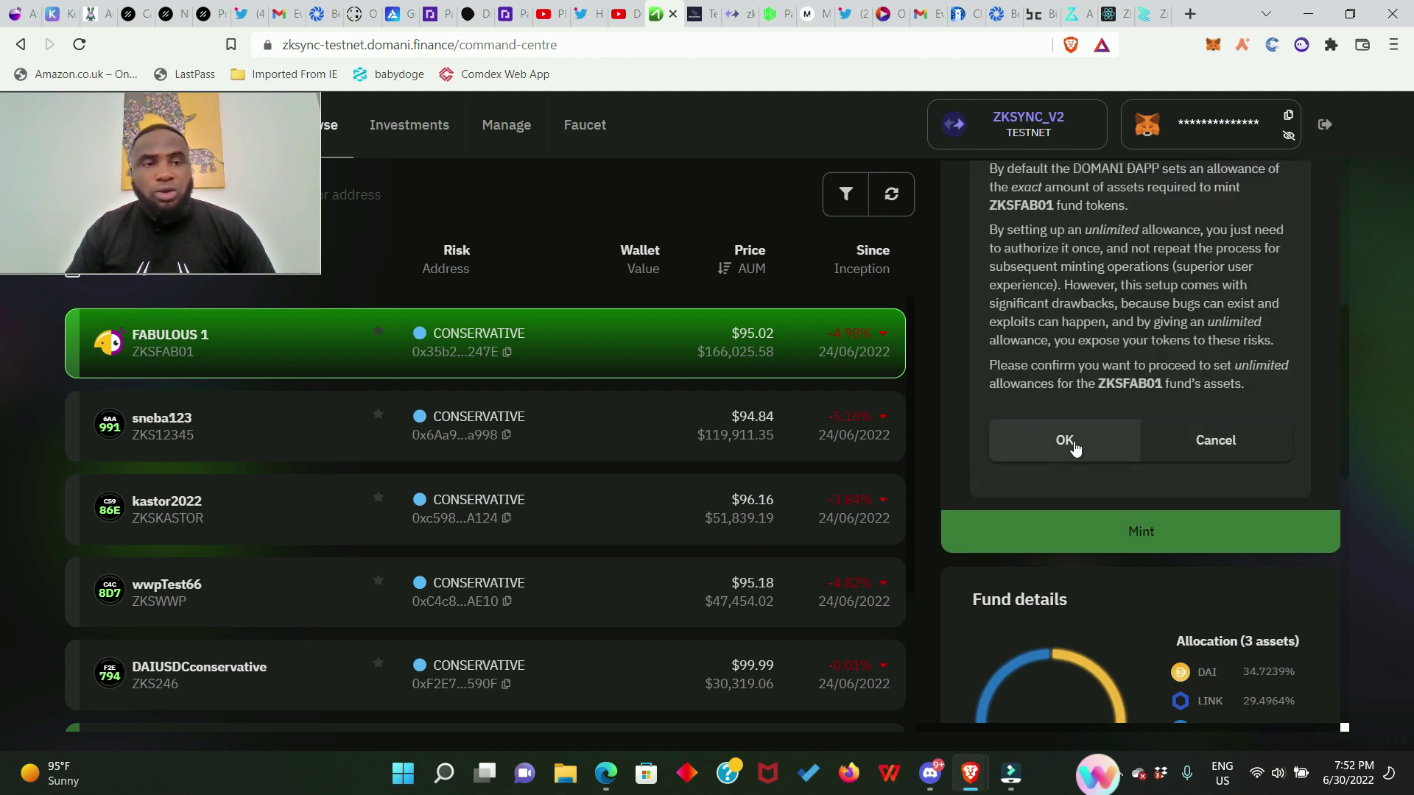
pyautogui.click(1239, 452)
pyautogui.click(1144, 542)
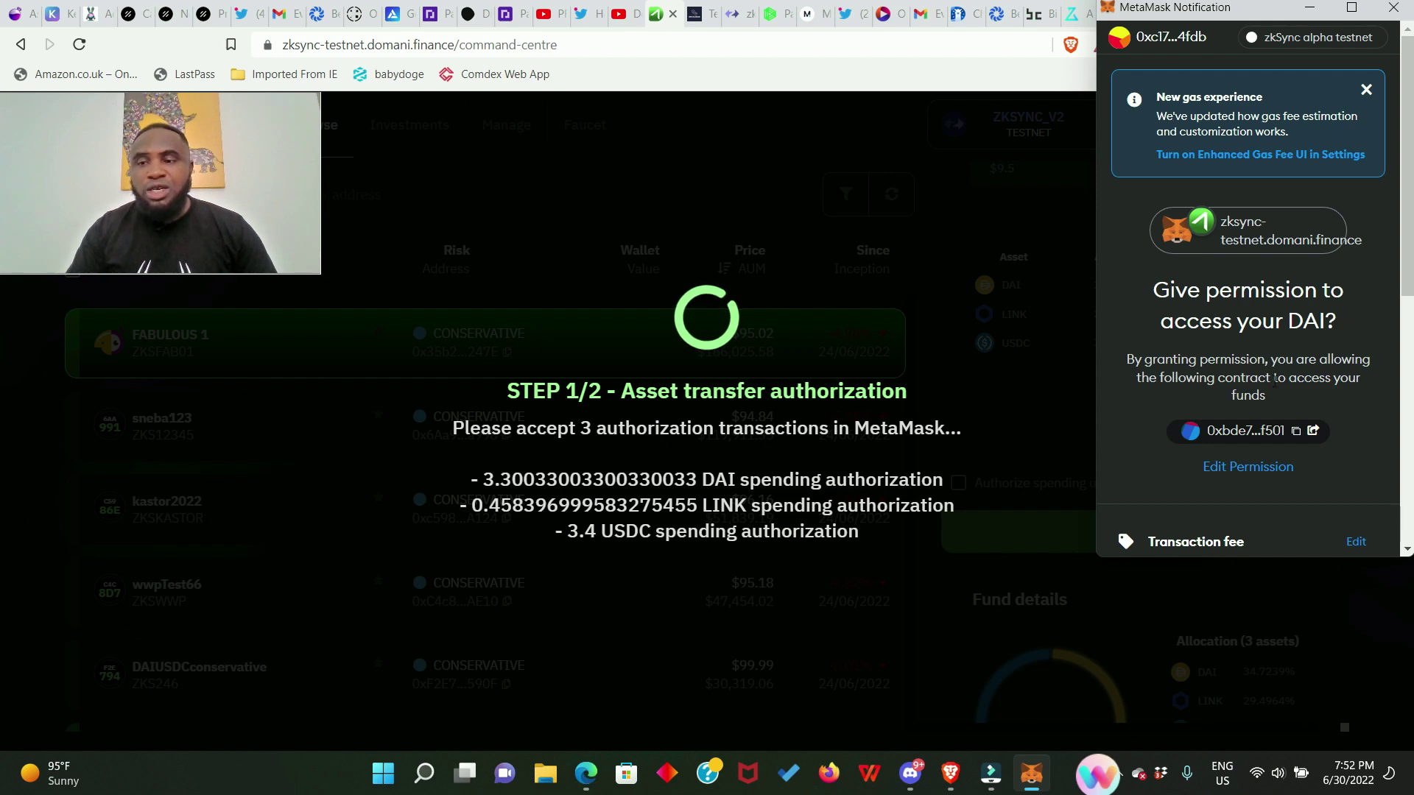
# Step: Confirm the DAI, LINK and USDC spending approvals and the mint transaction in MetaMask
pyautogui.scroll(-7, 1312, 379)
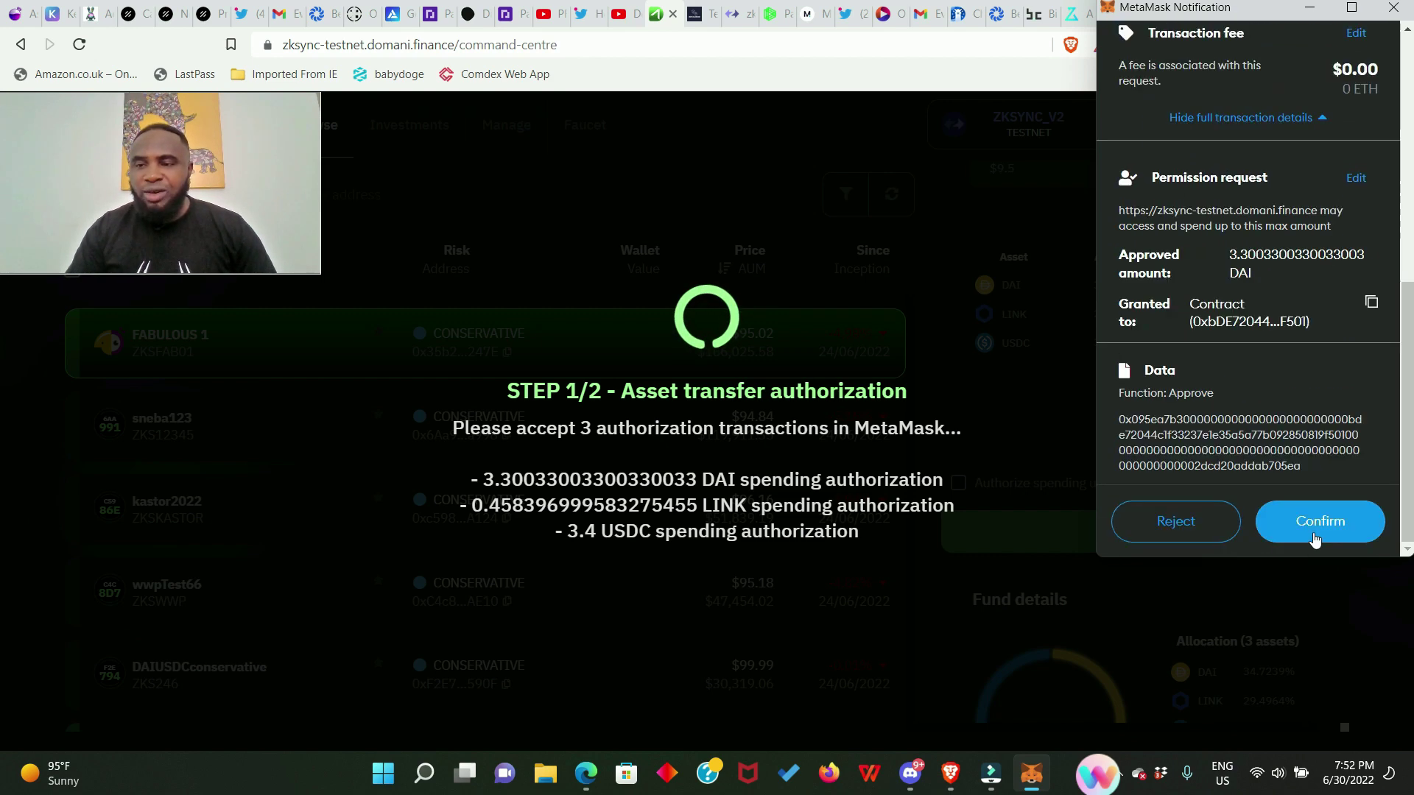
pyautogui.click(1318, 524)
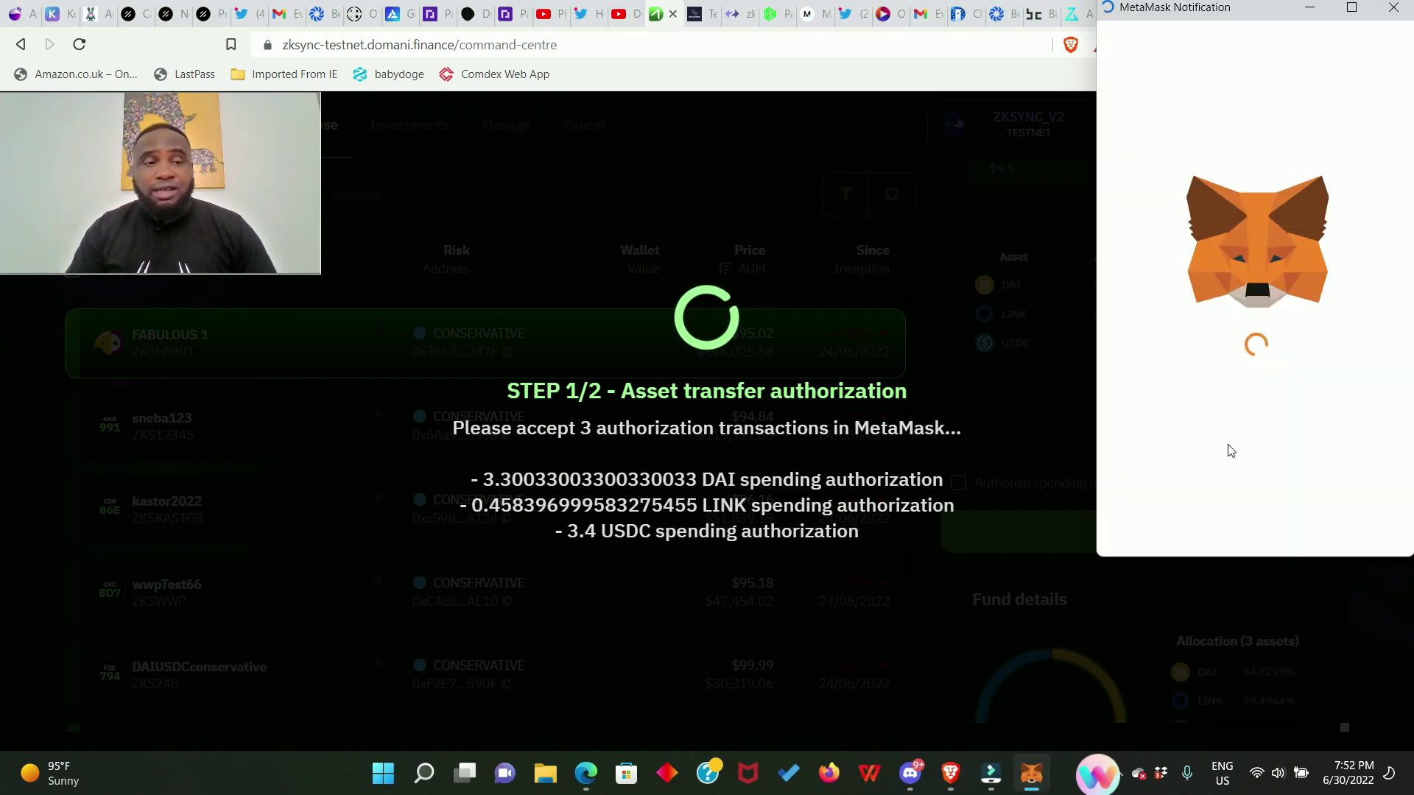
pyautogui.click(1316, 534)
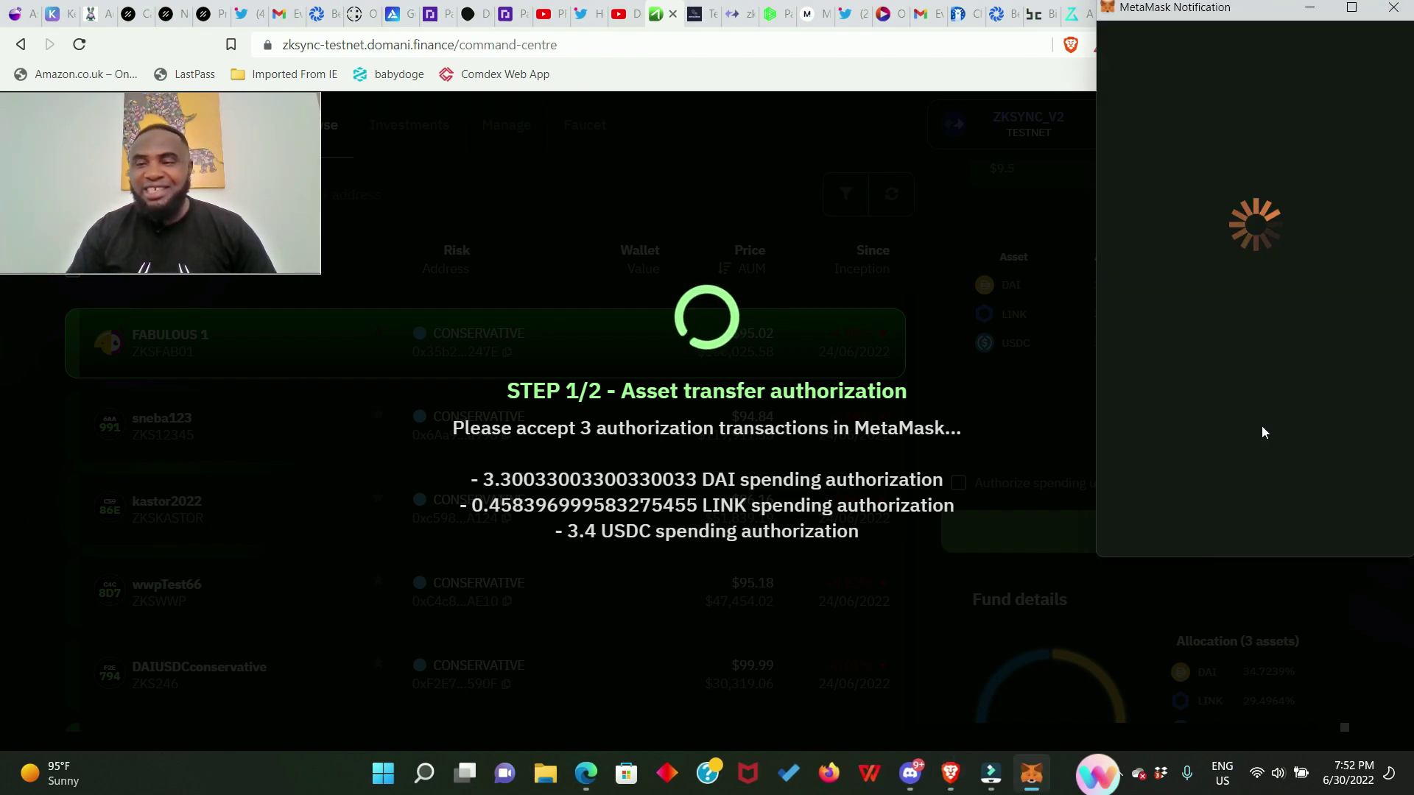
pyautogui.click(1303, 524)
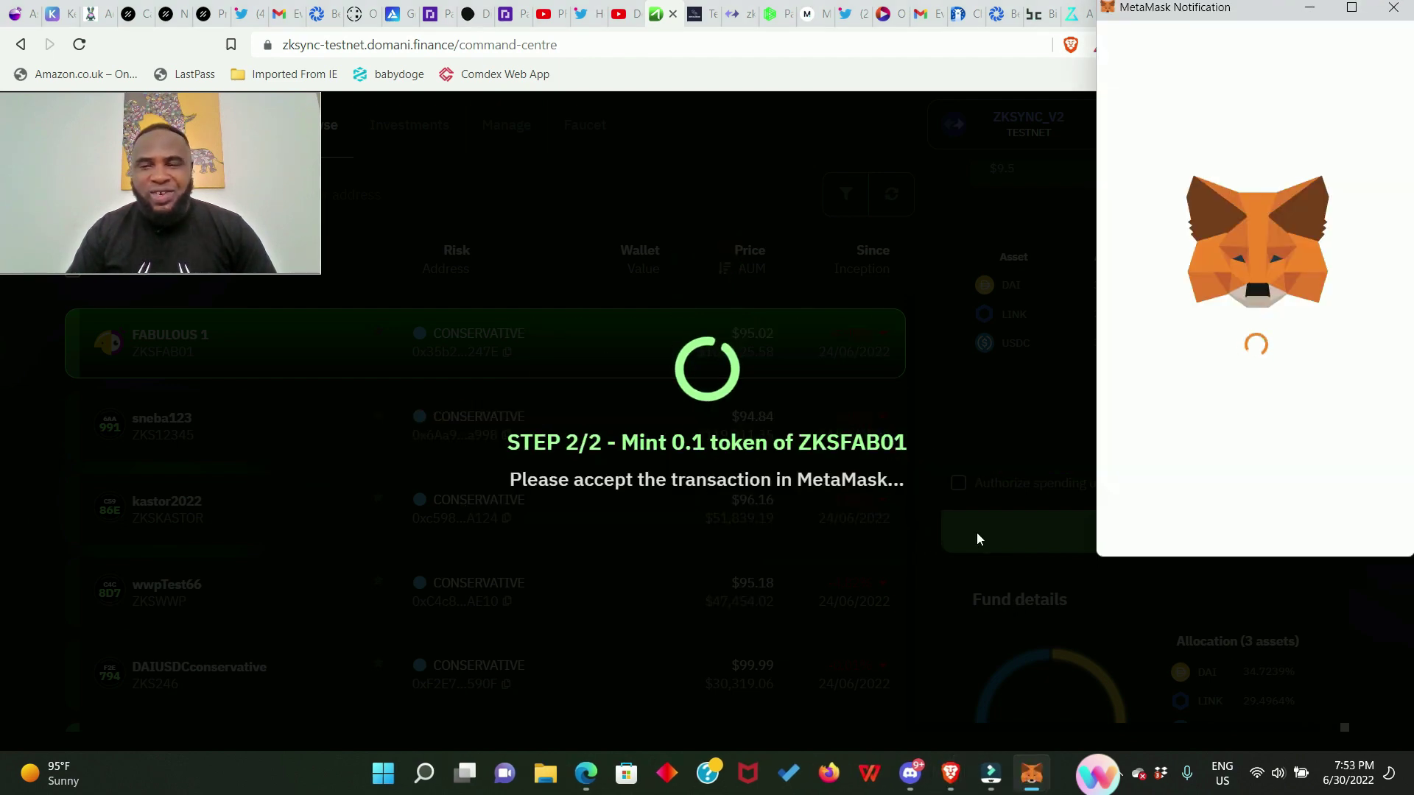
pyautogui.click(1318, 522)
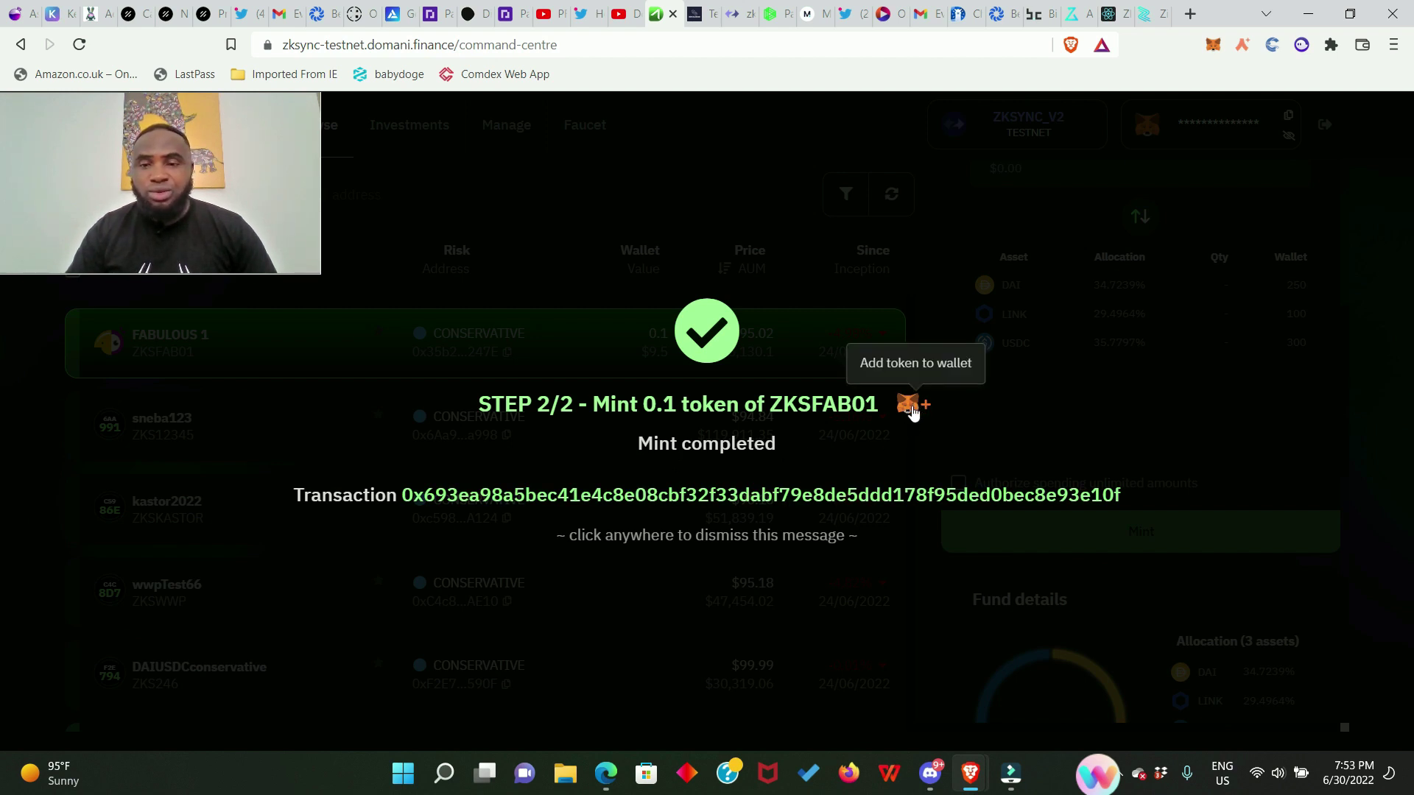
# Step: Import the ZKSFAB01 token into MetaMask and dismiss the mint completed message
pyautogui.click(910, 408)
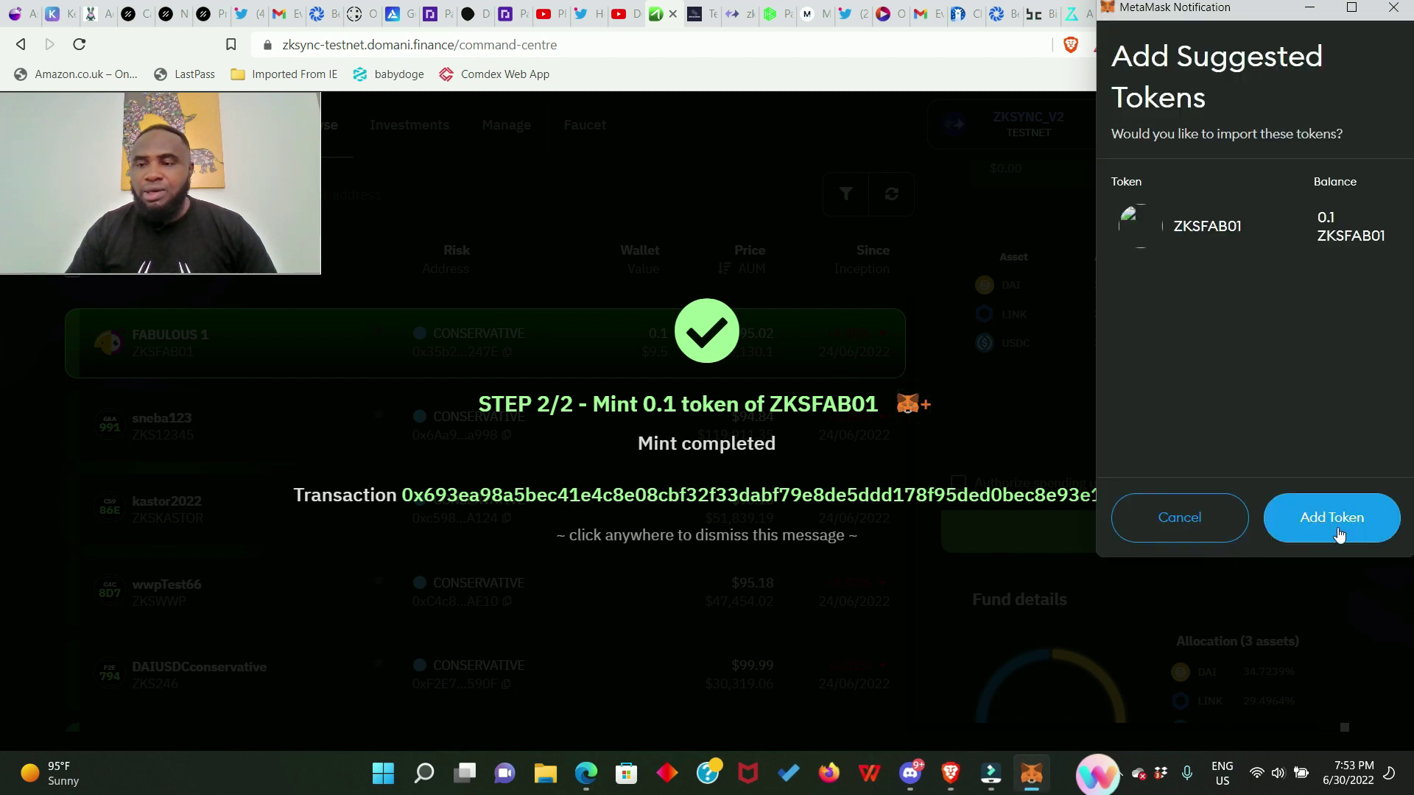
pyautogui.click(1339, 536)
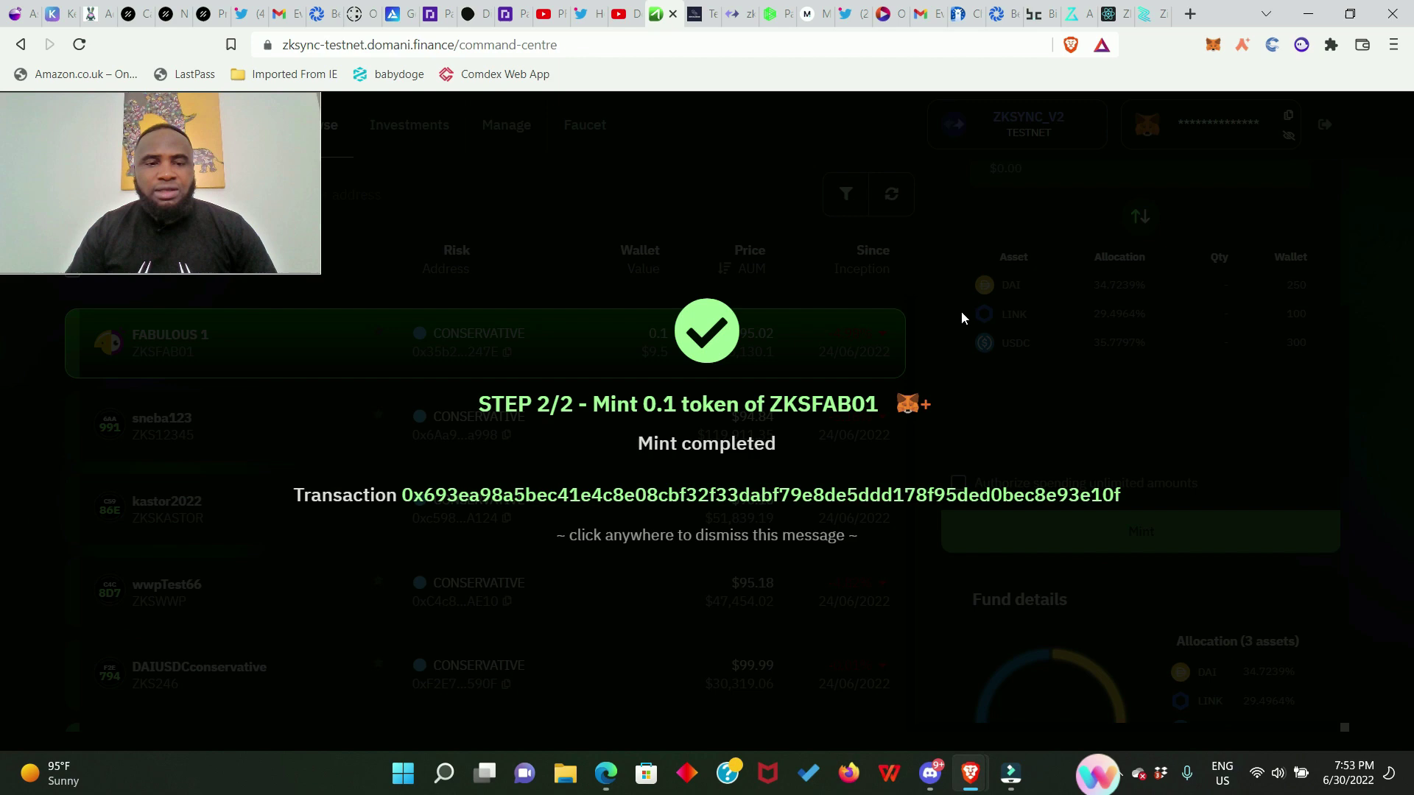
pyautogui.click(976, 316)
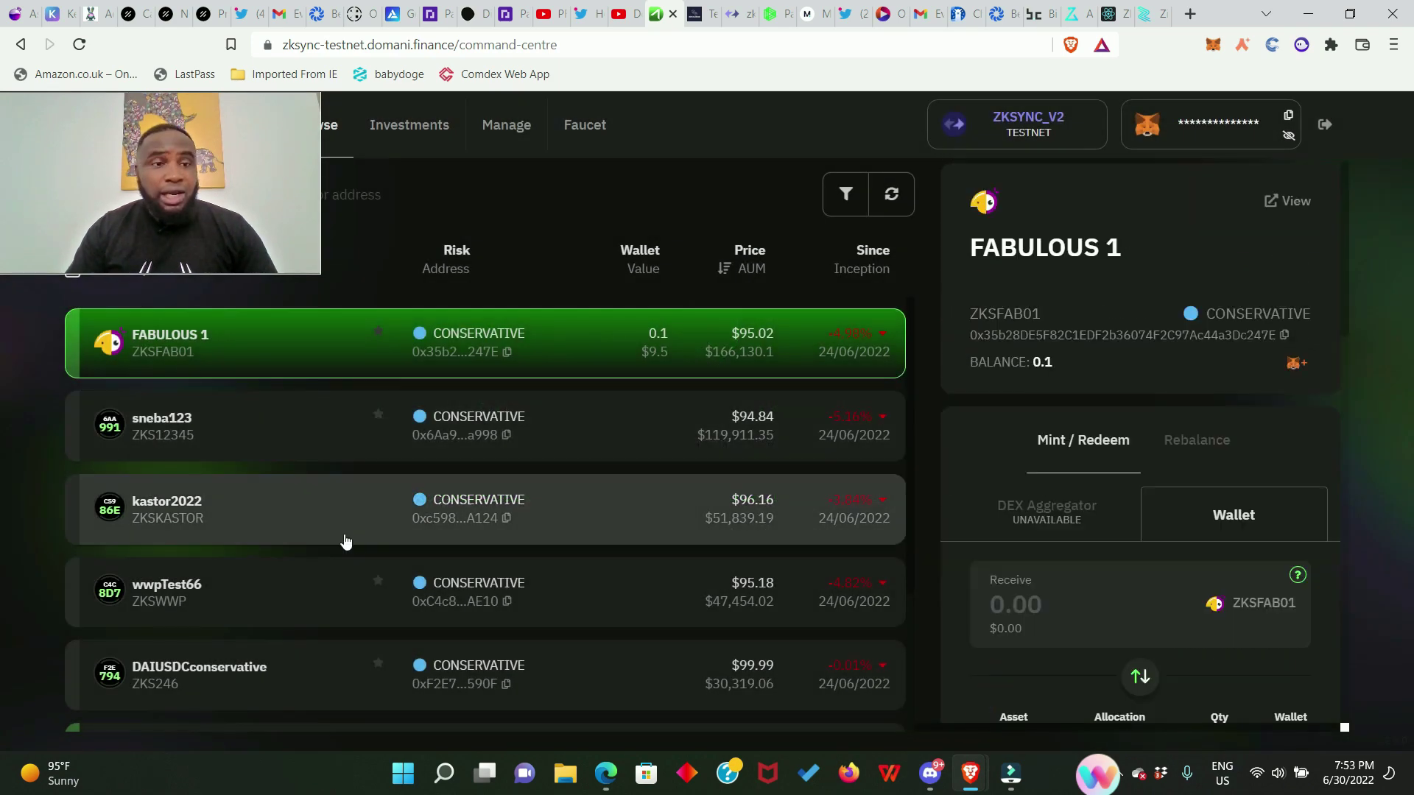
# Step: Check the $9.50 ZKSFAB01 holding under Investments, then go to the Manage page
pyautogui.scroll(-3, 195, 480)
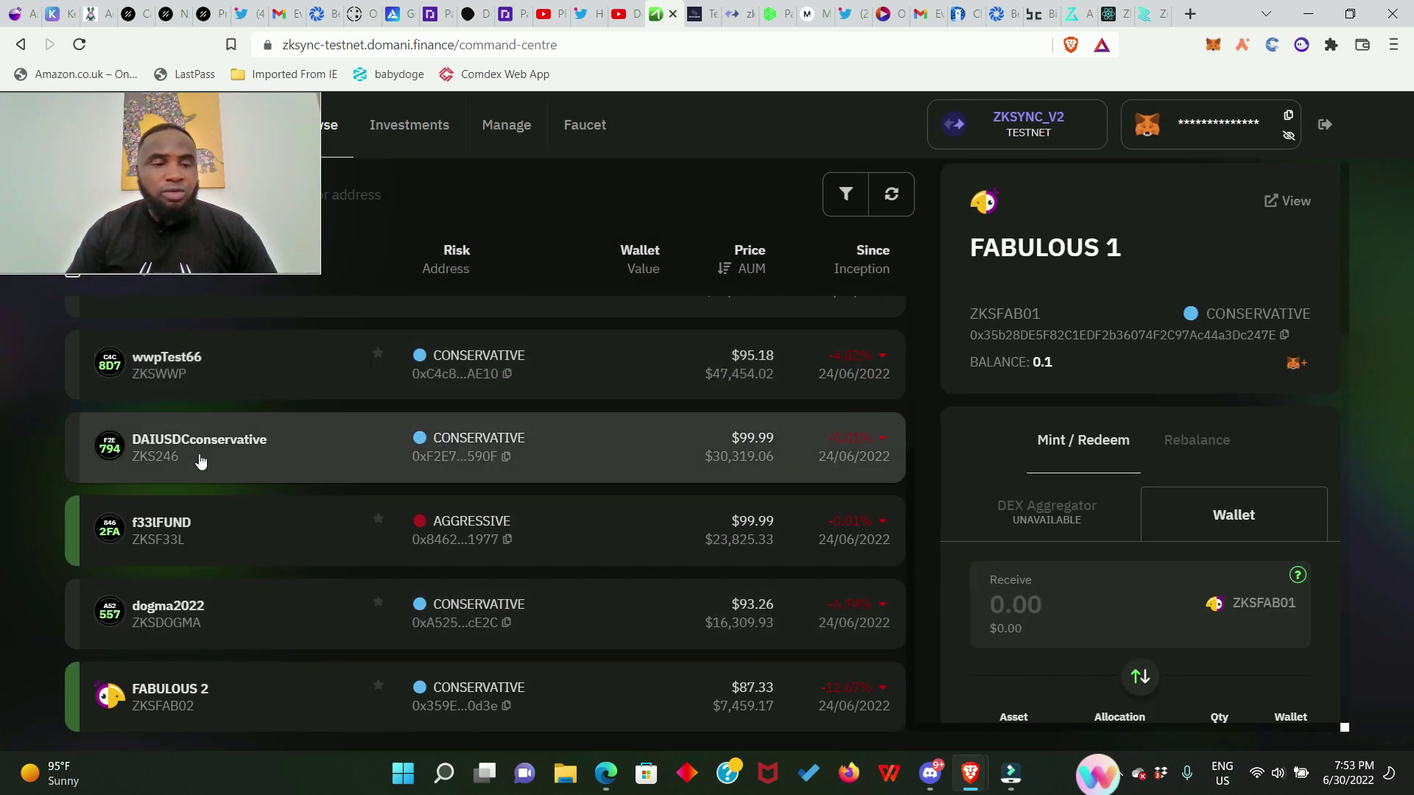
pyautogui.scroll(2, 515, 552)
pyautogui.scroll(1, 559, 529)
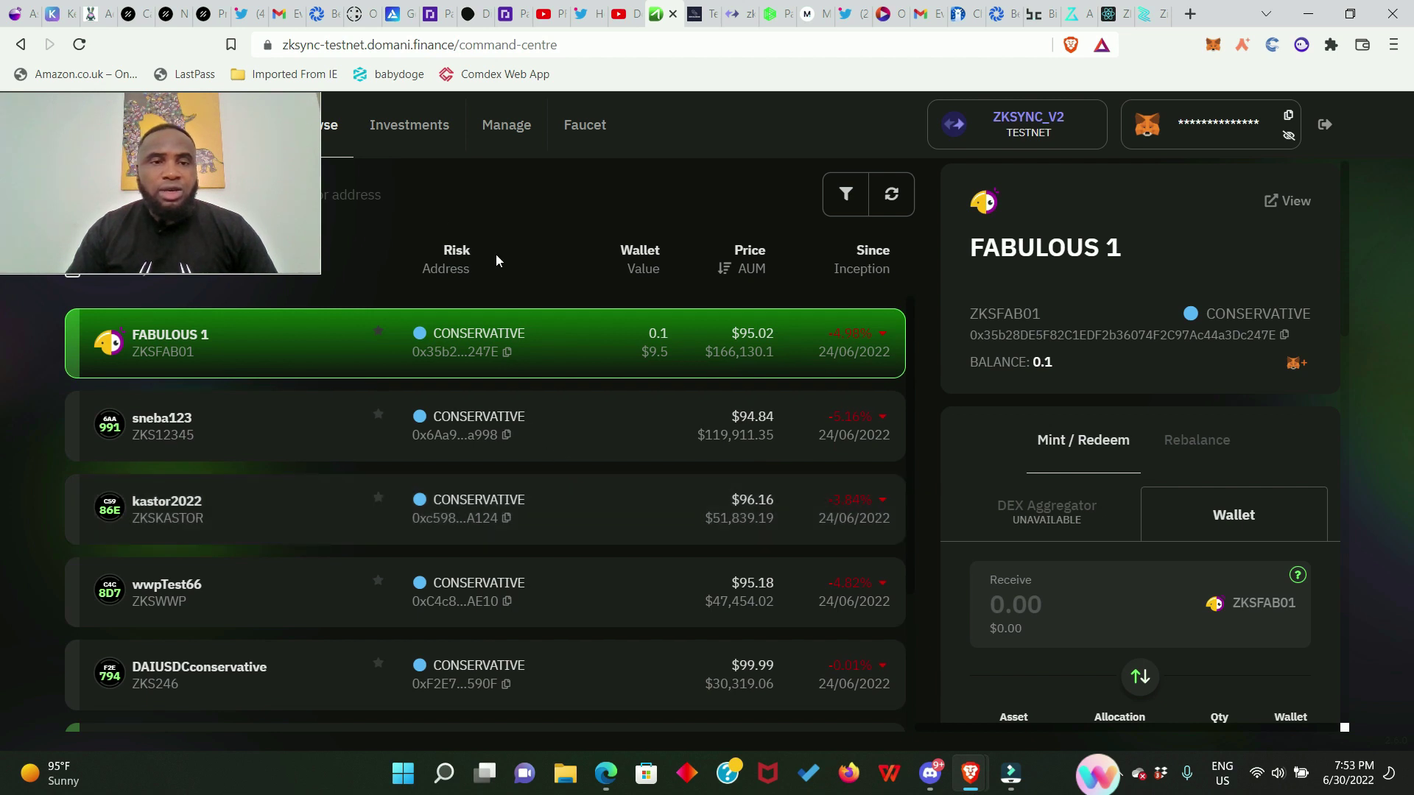
pyautogui.click(423, 126)
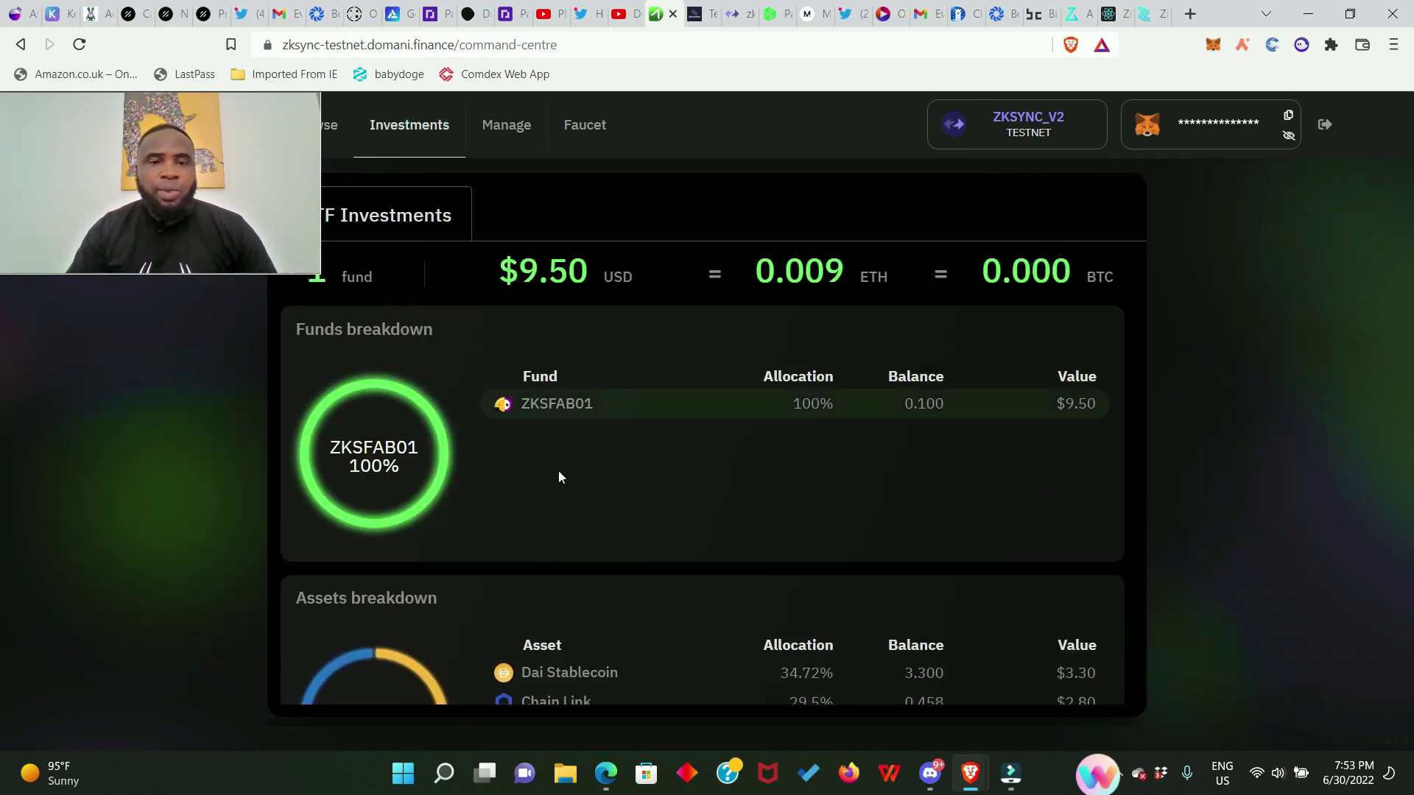
pyautogui.click(505, 126)
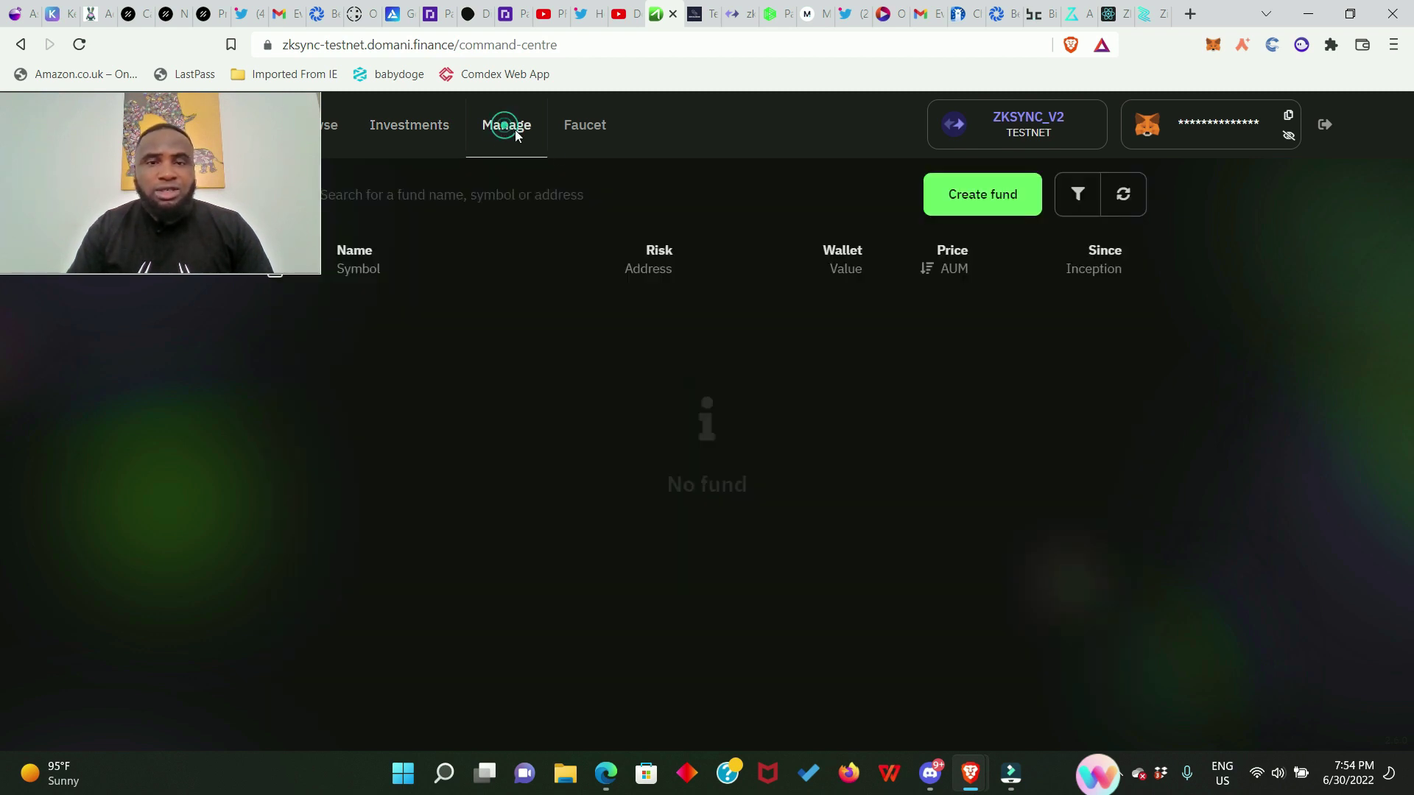
# Step: Start a new fund with symbol CRYPTOP, name cryptoprince100k, and the pasted description
pyautogui.click(981, 197)
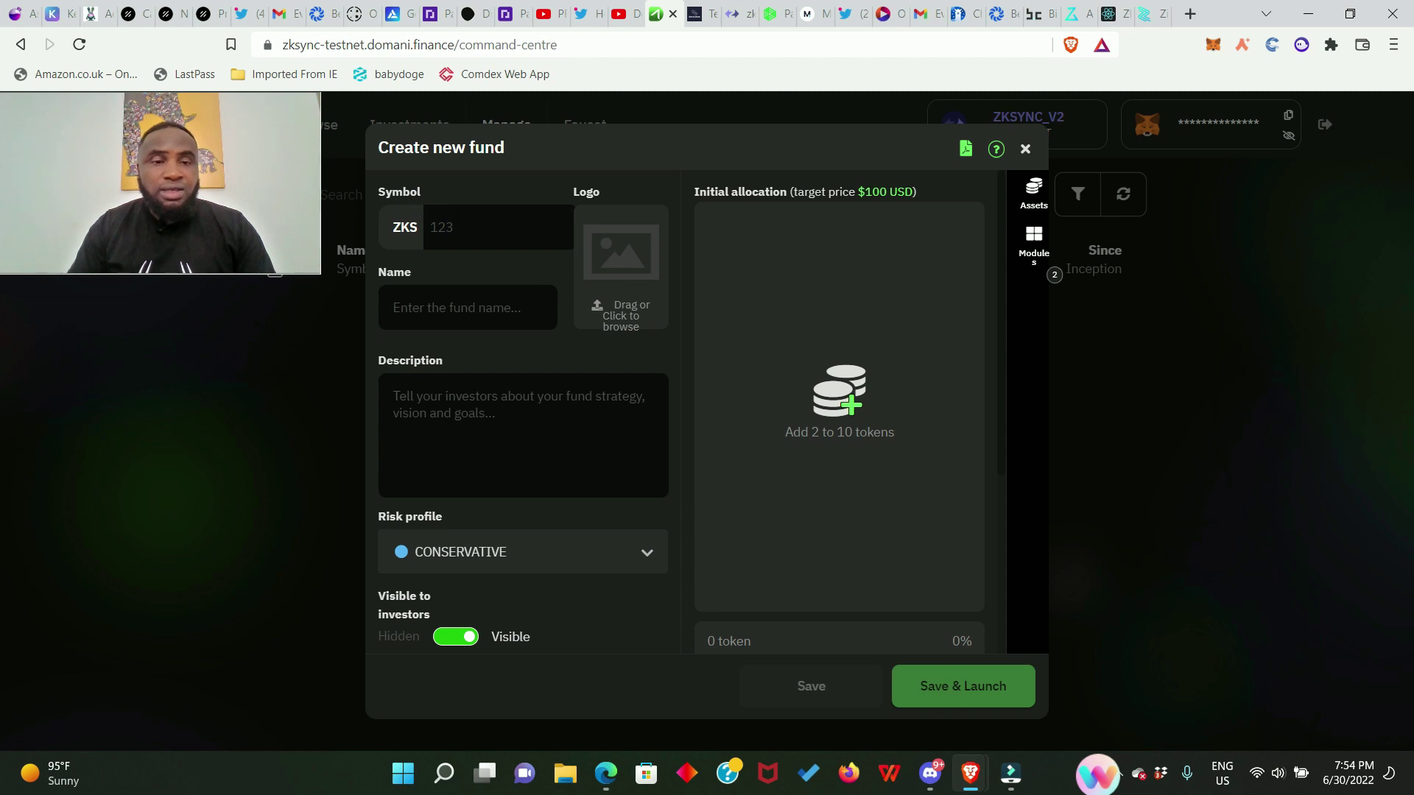
pyautogui.click(452, 225)
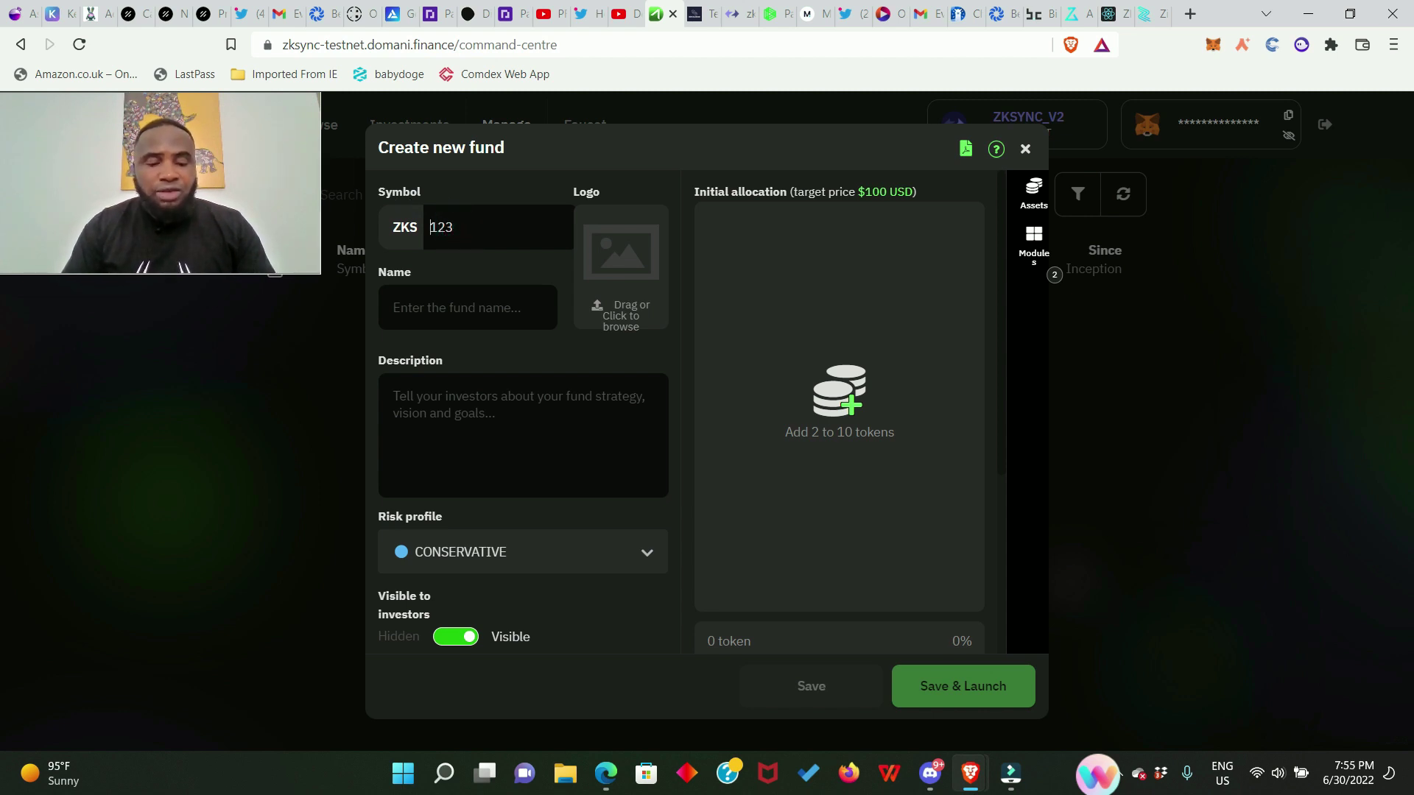
pyautogui.write('CRYPTOP')
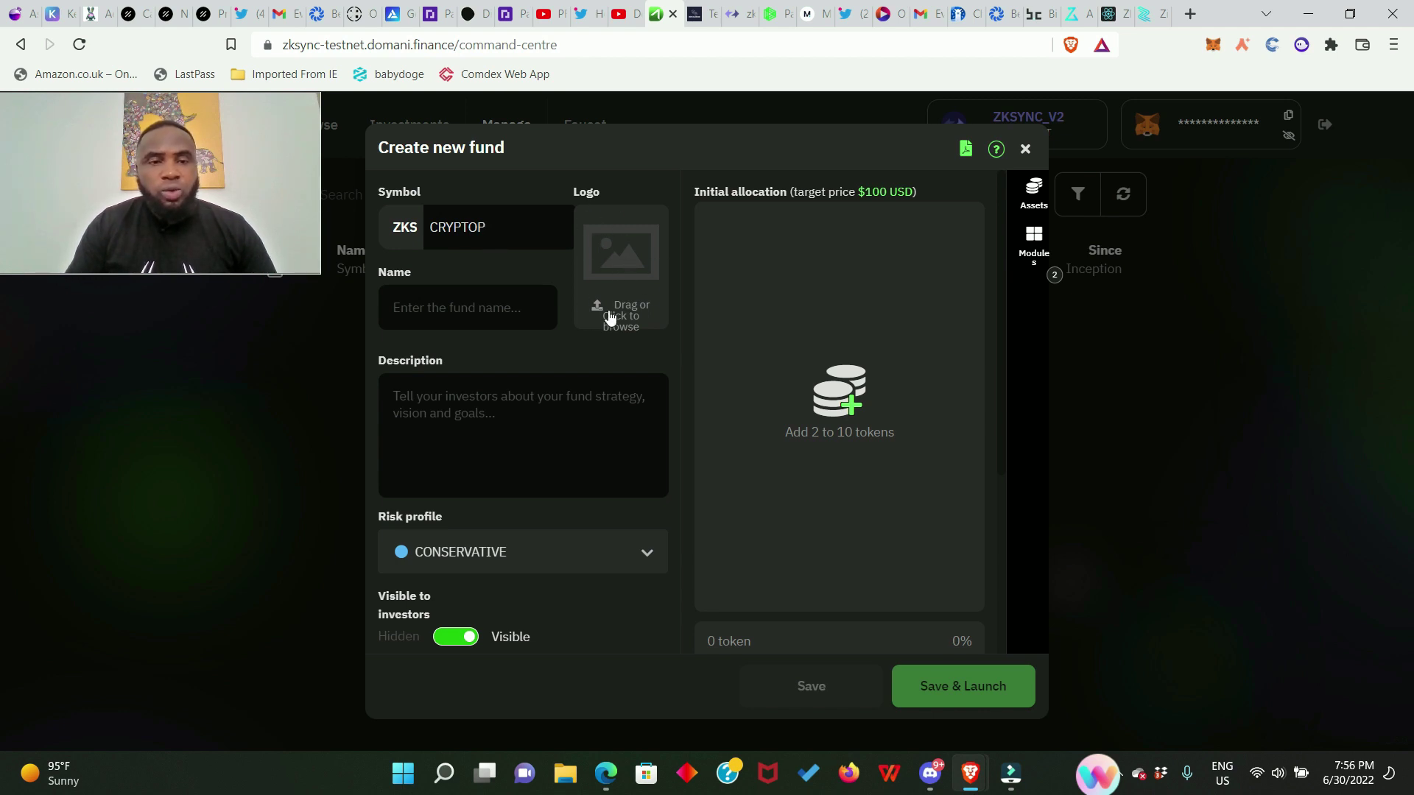
pyautogui.click(411, 307)
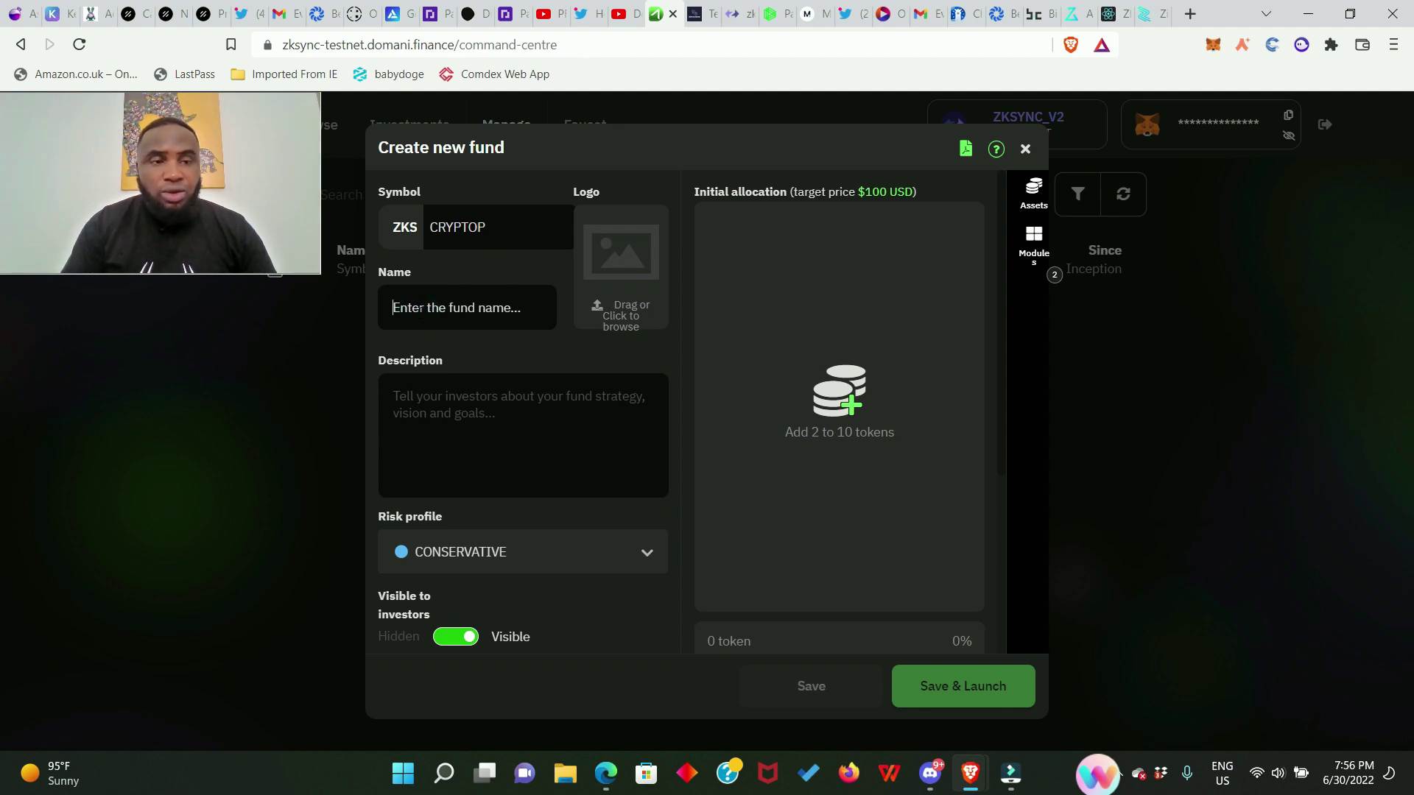
pyautogui.write('cryptoprince100k')
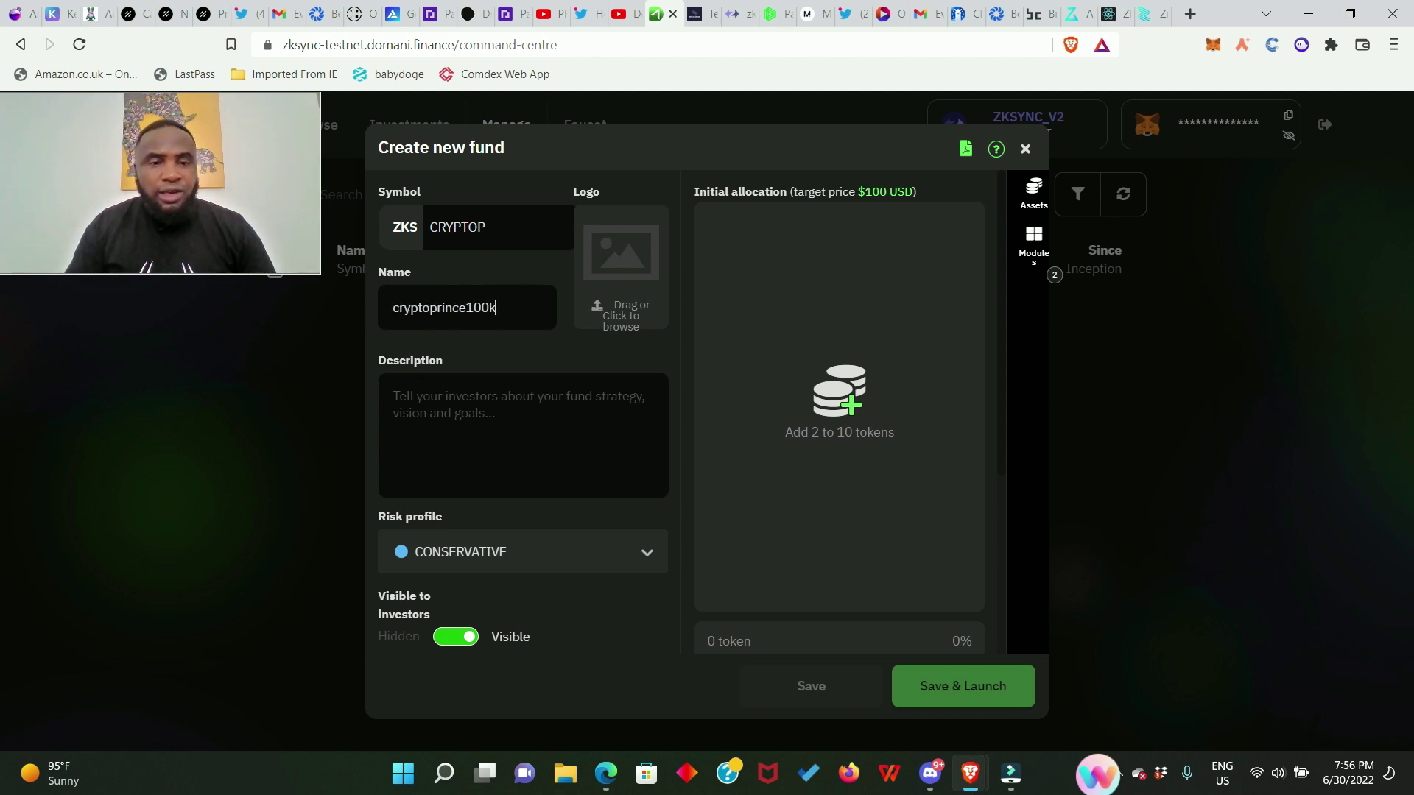
pyautogui.click(418, 413)
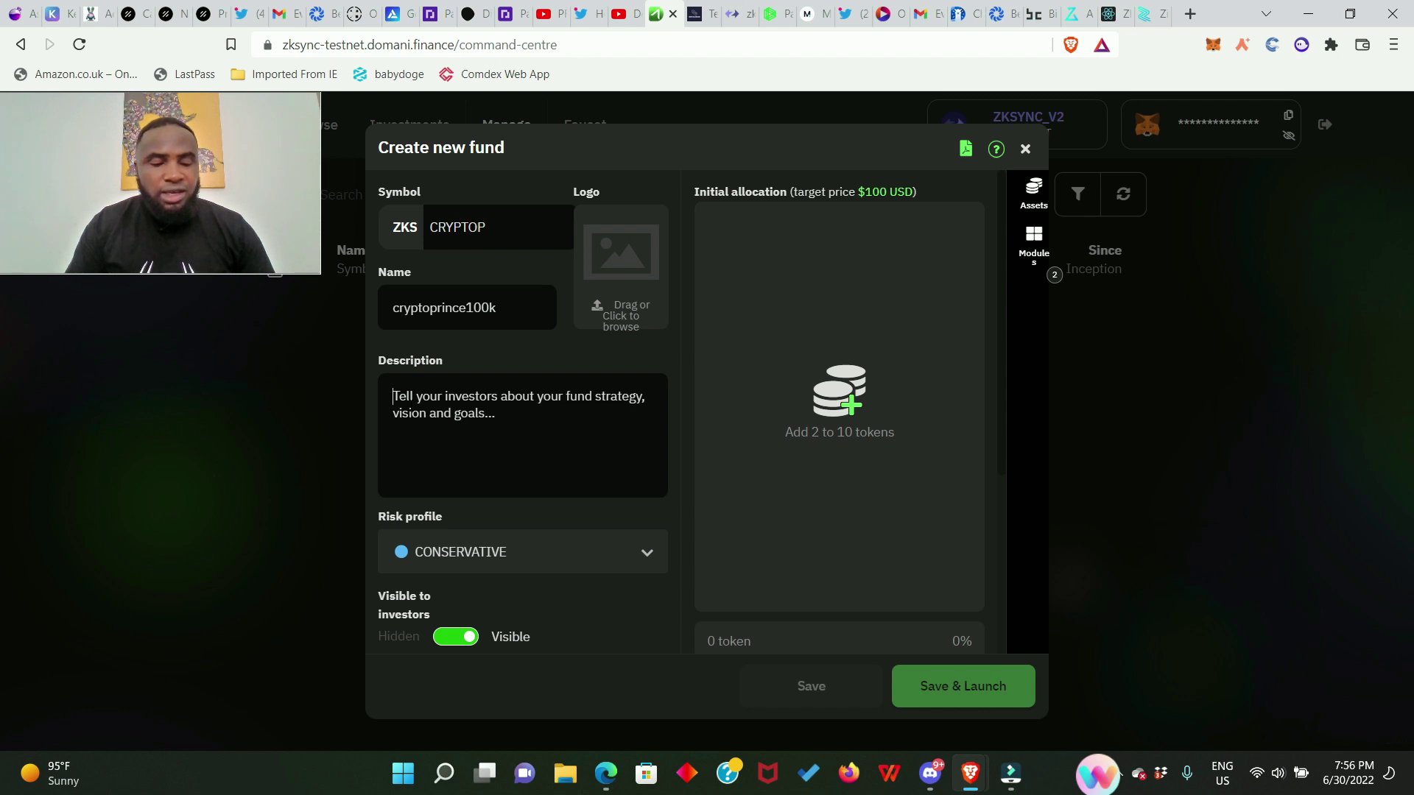
pyautogui.write('Best hedge funds. Kindly invest in my funds.')
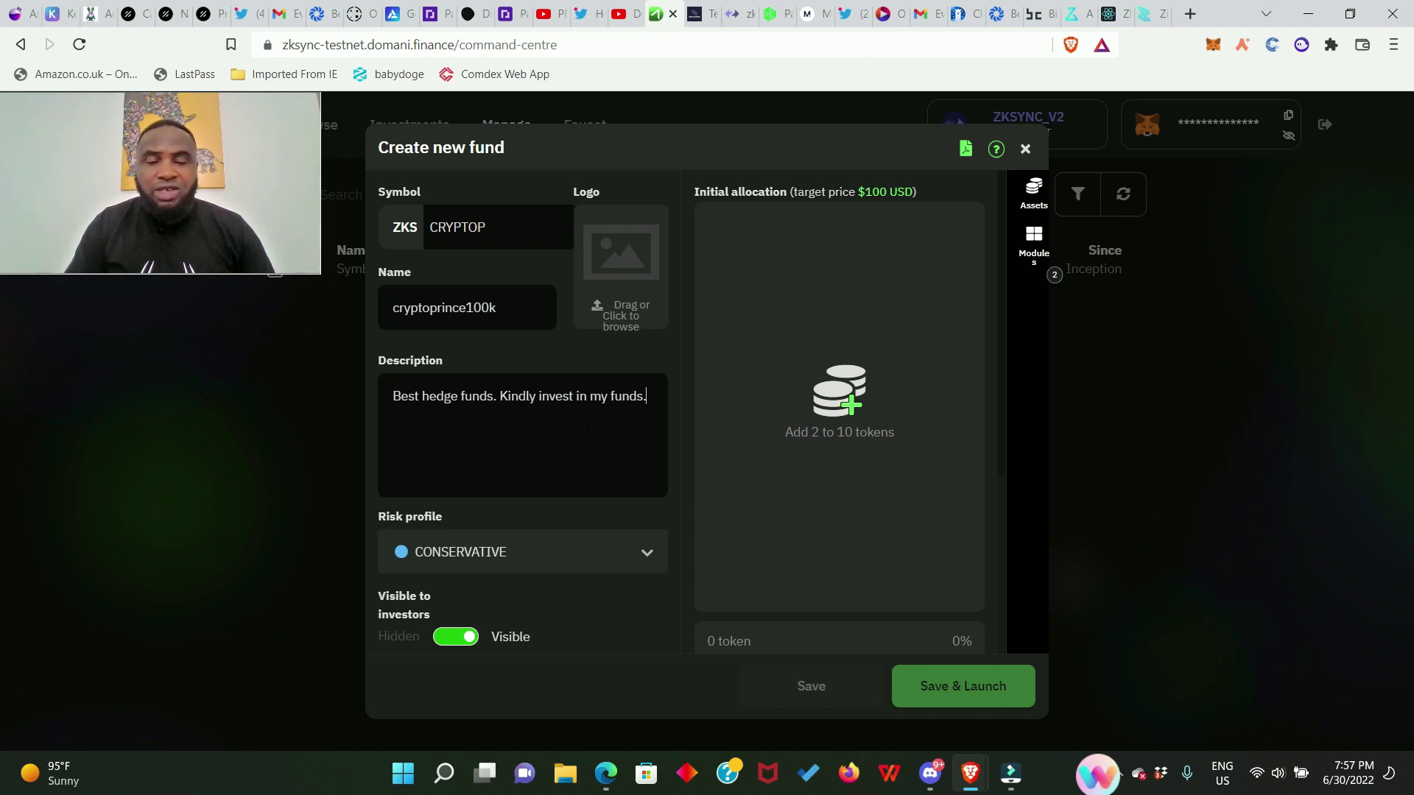
# Step: Choose CONSERVATIVE as the fund's risk profile
pyautogui.scroll(-3, 582, 419)
pyautogui.scroll(1, 560, 442)
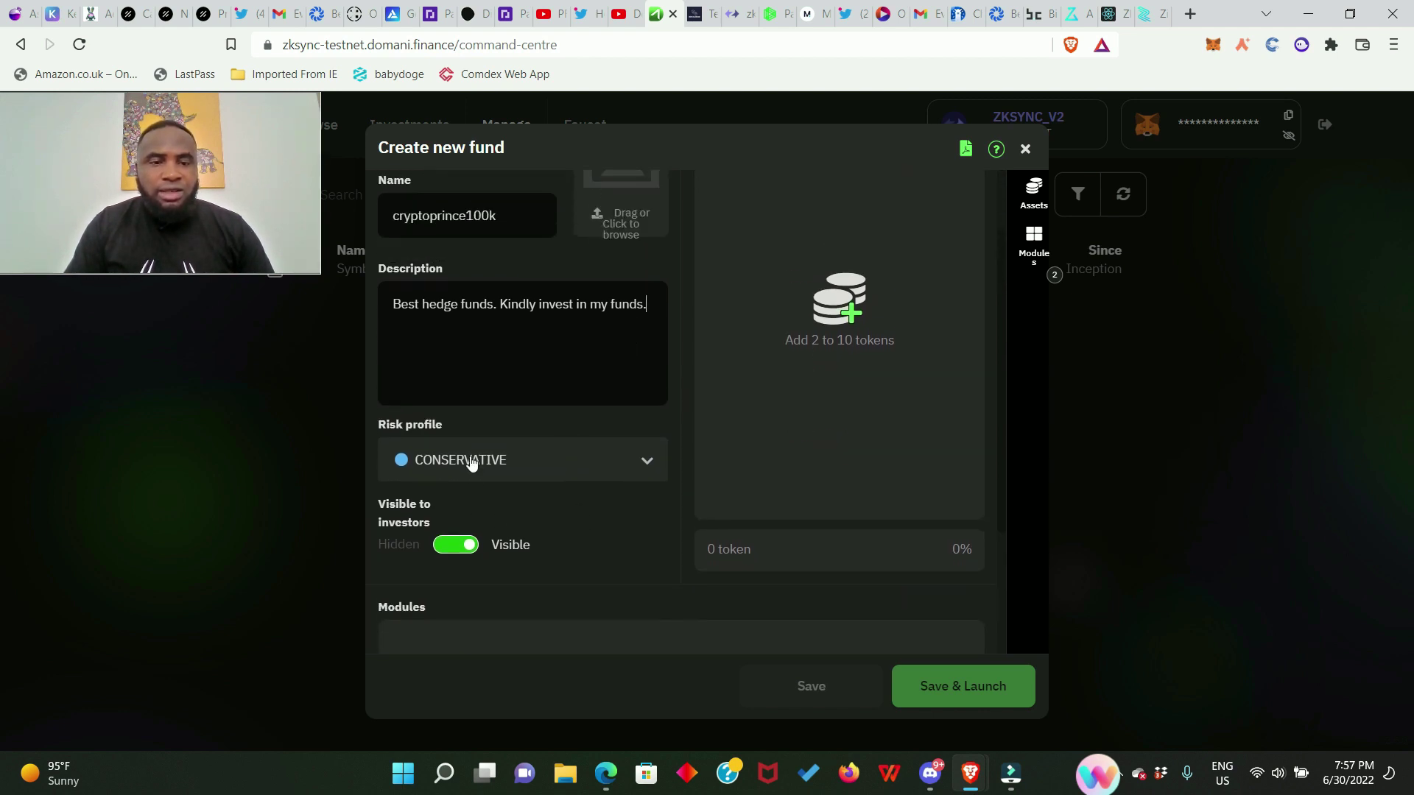
pyautogui.scroll(-1, 472, 462)
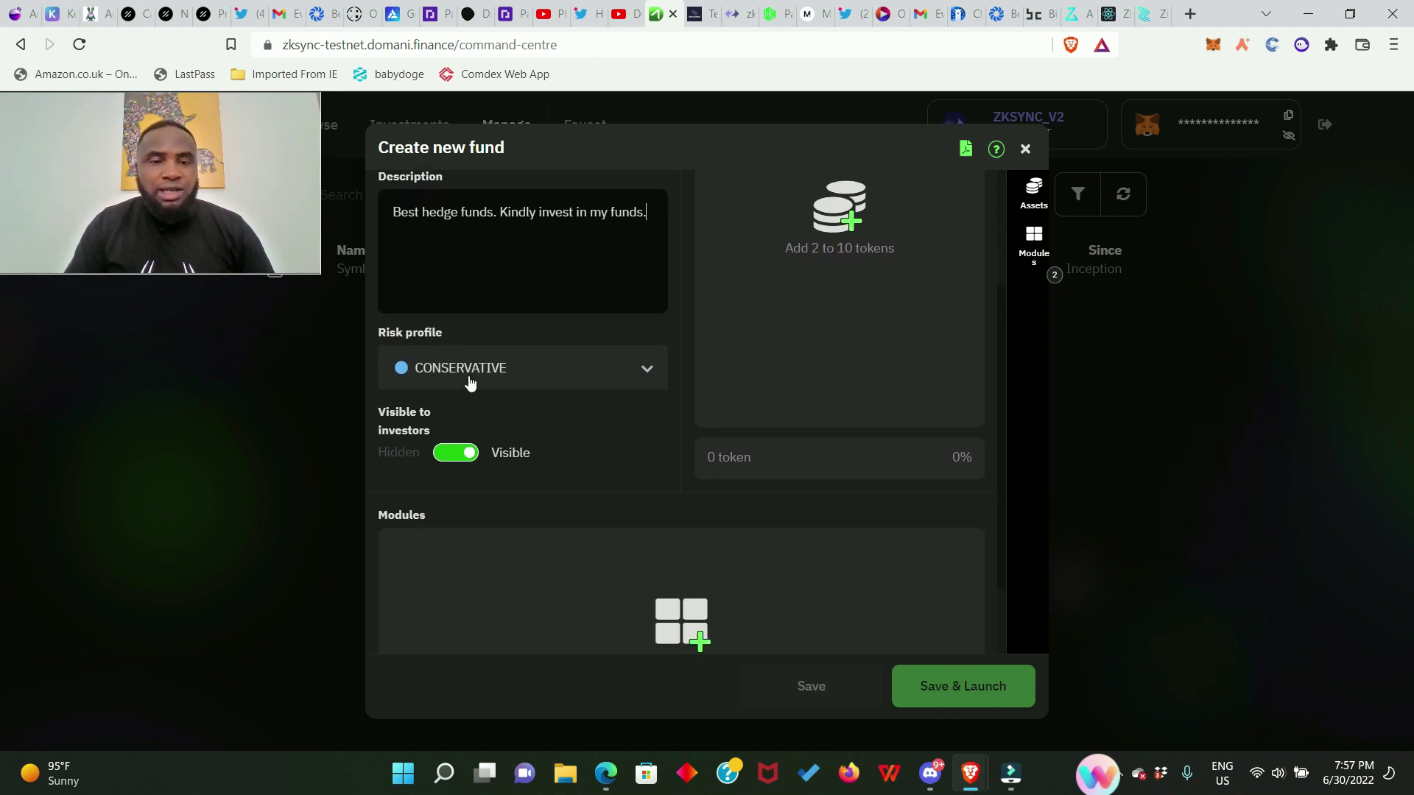
pyautogui.click(530, 376)
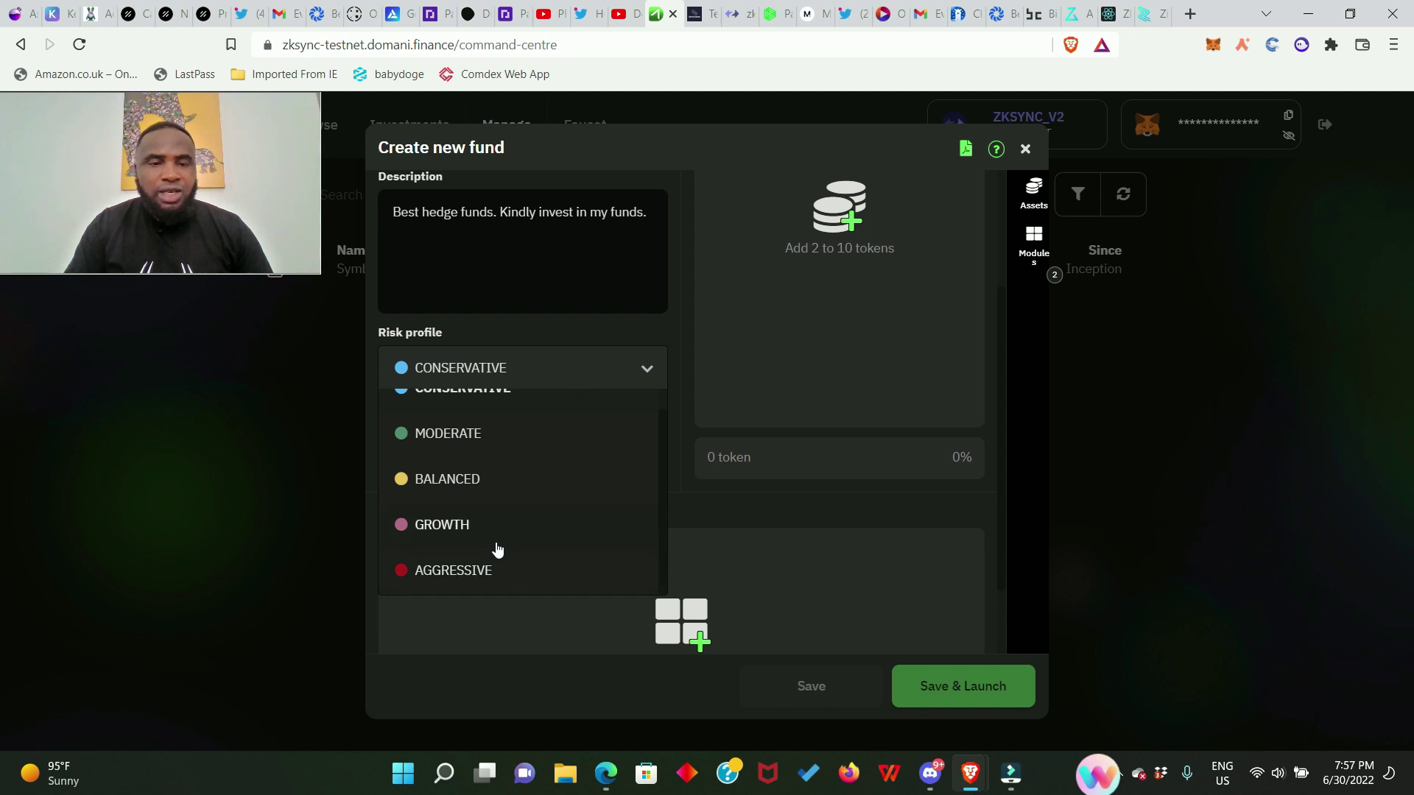
pyautogui.scroll(1, 485, 530)
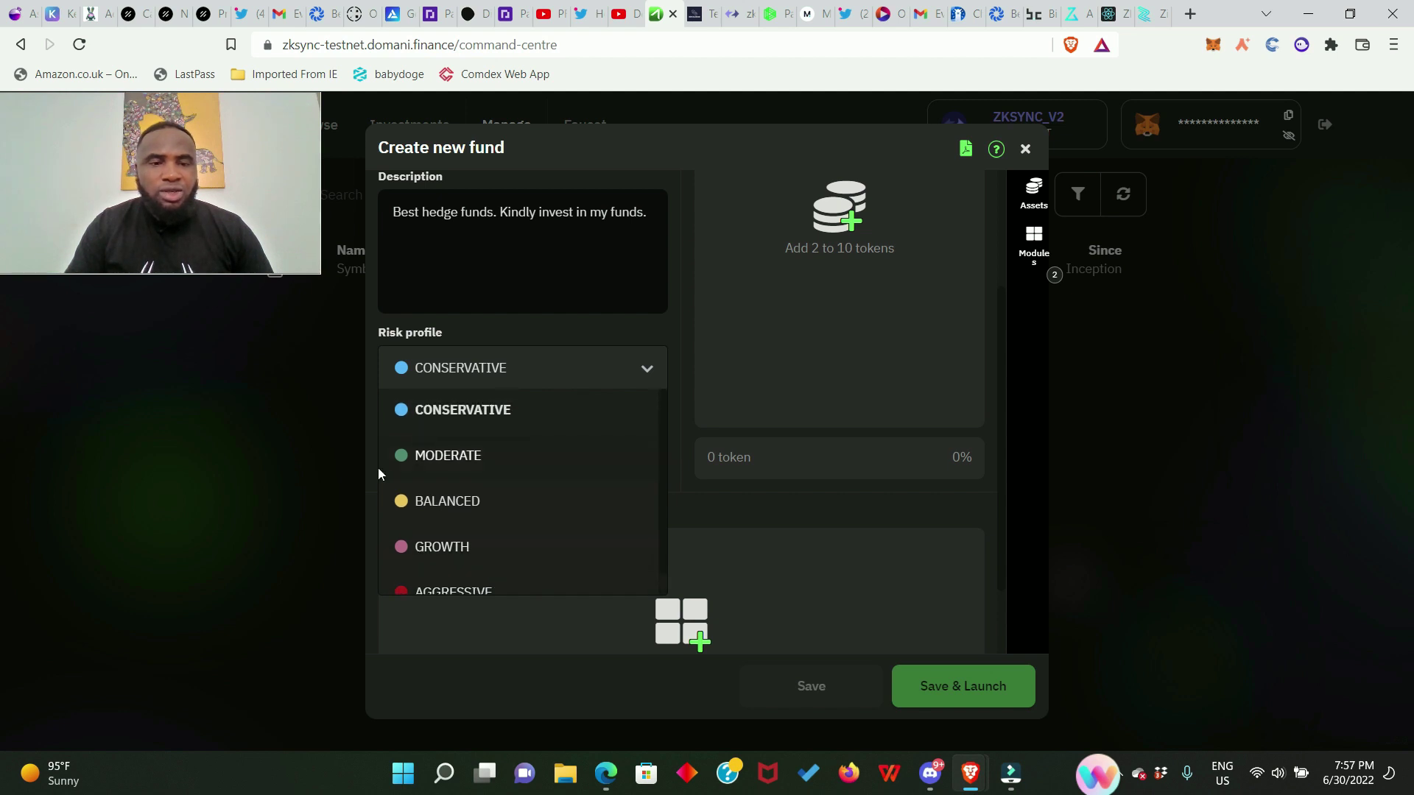
pyautogui.click(466, 413)
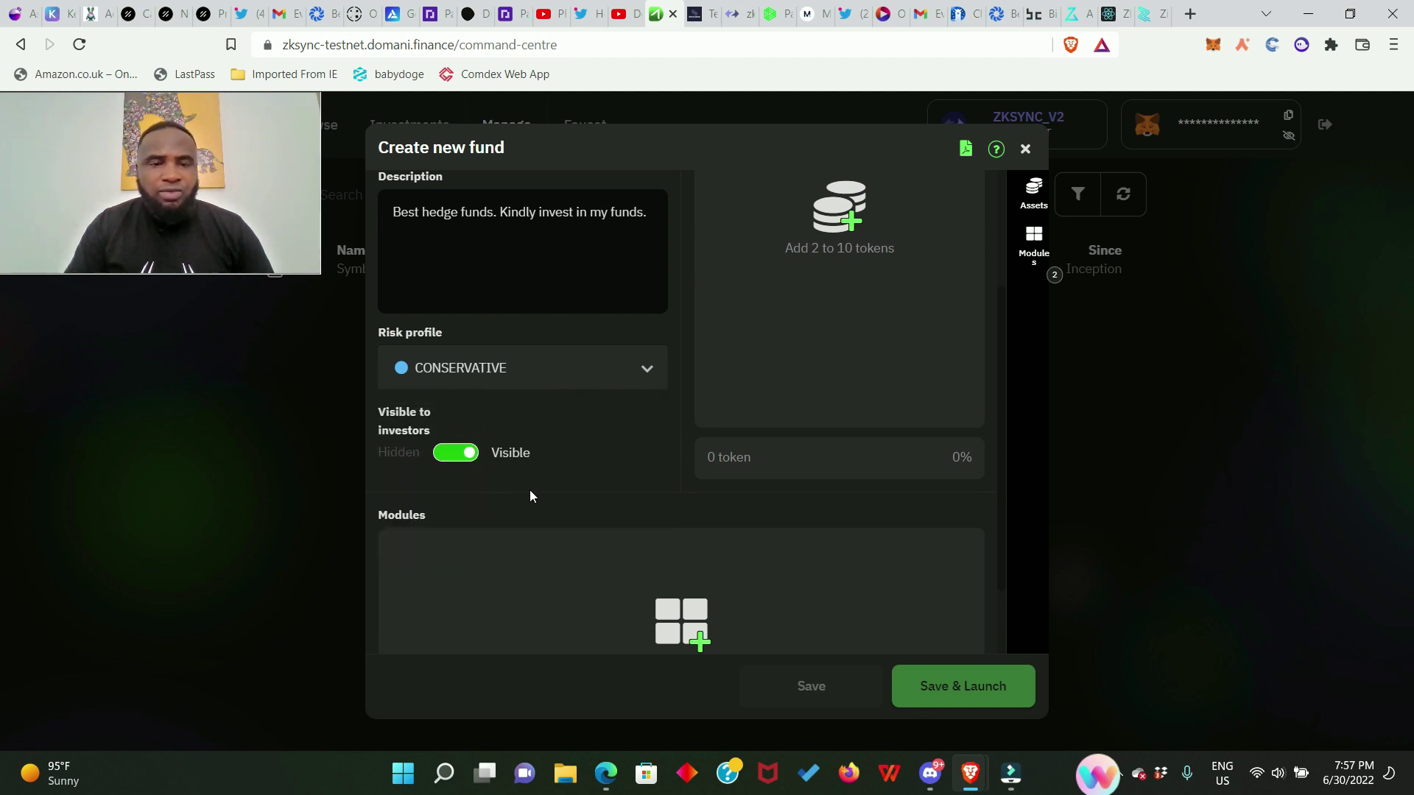
pyautogui.scroll(3, 823, 416)
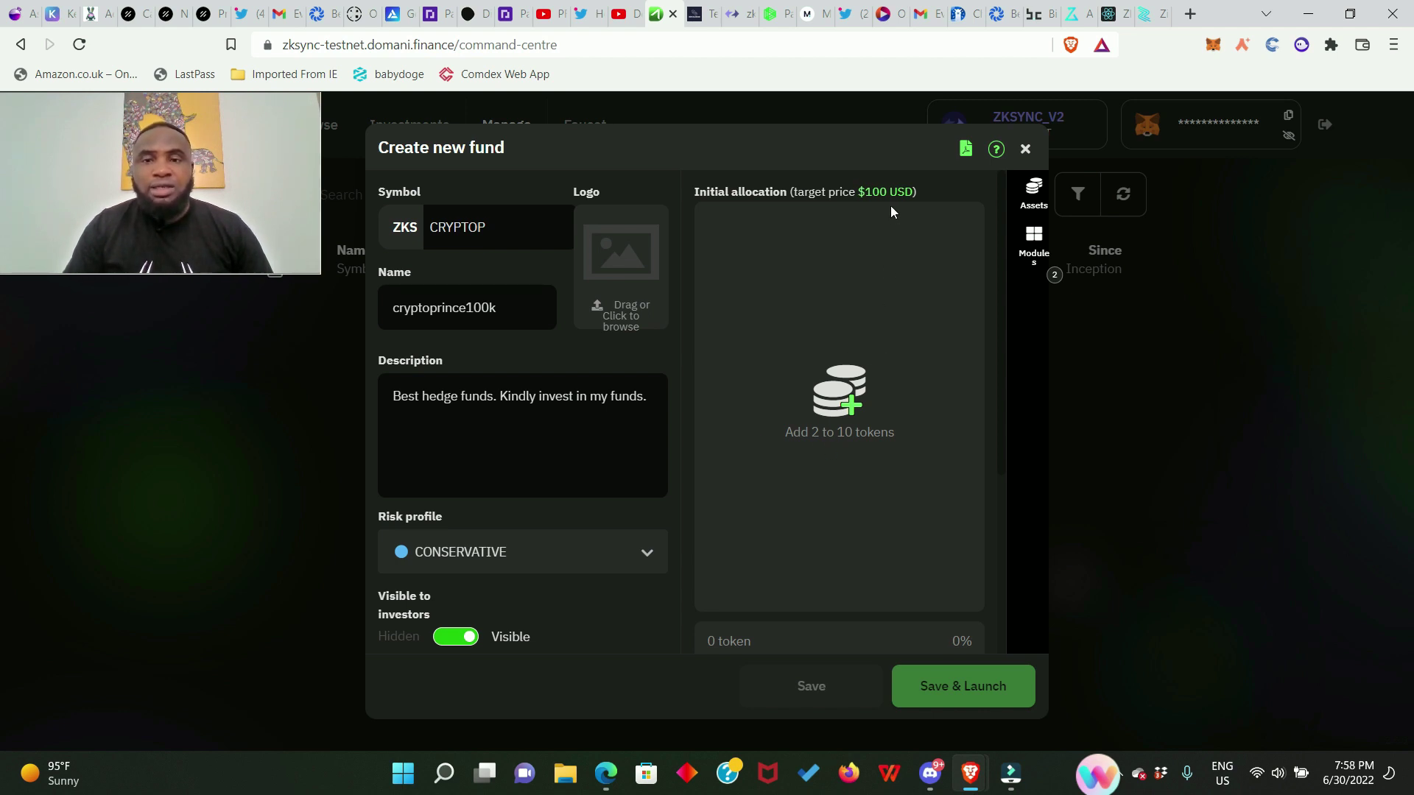
# Step: Allocate eight tokens, BAT through WETH, at 10% each with WETH at 30%, totalling 100%
pyautogui.click(851, 410)
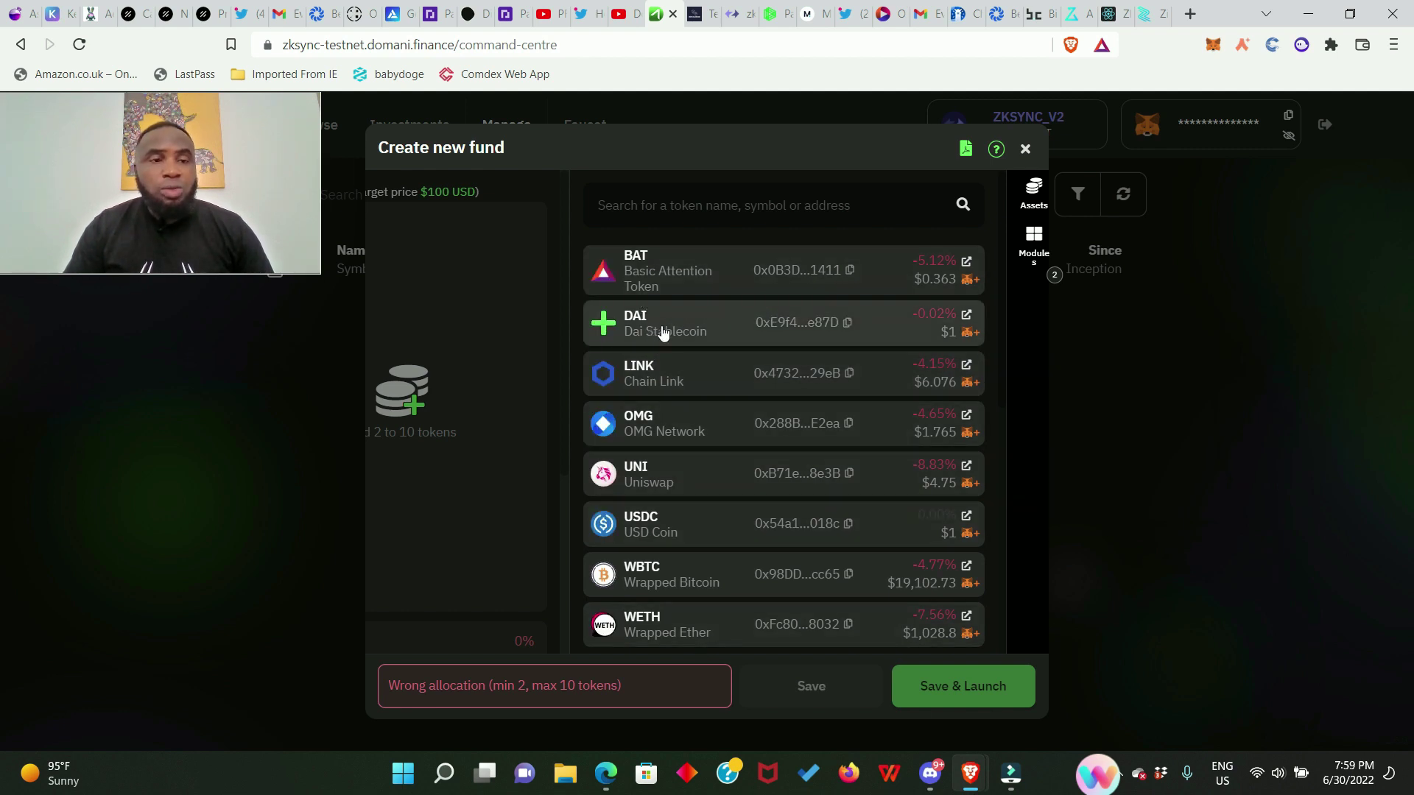
pyautogui.click(651, 275)
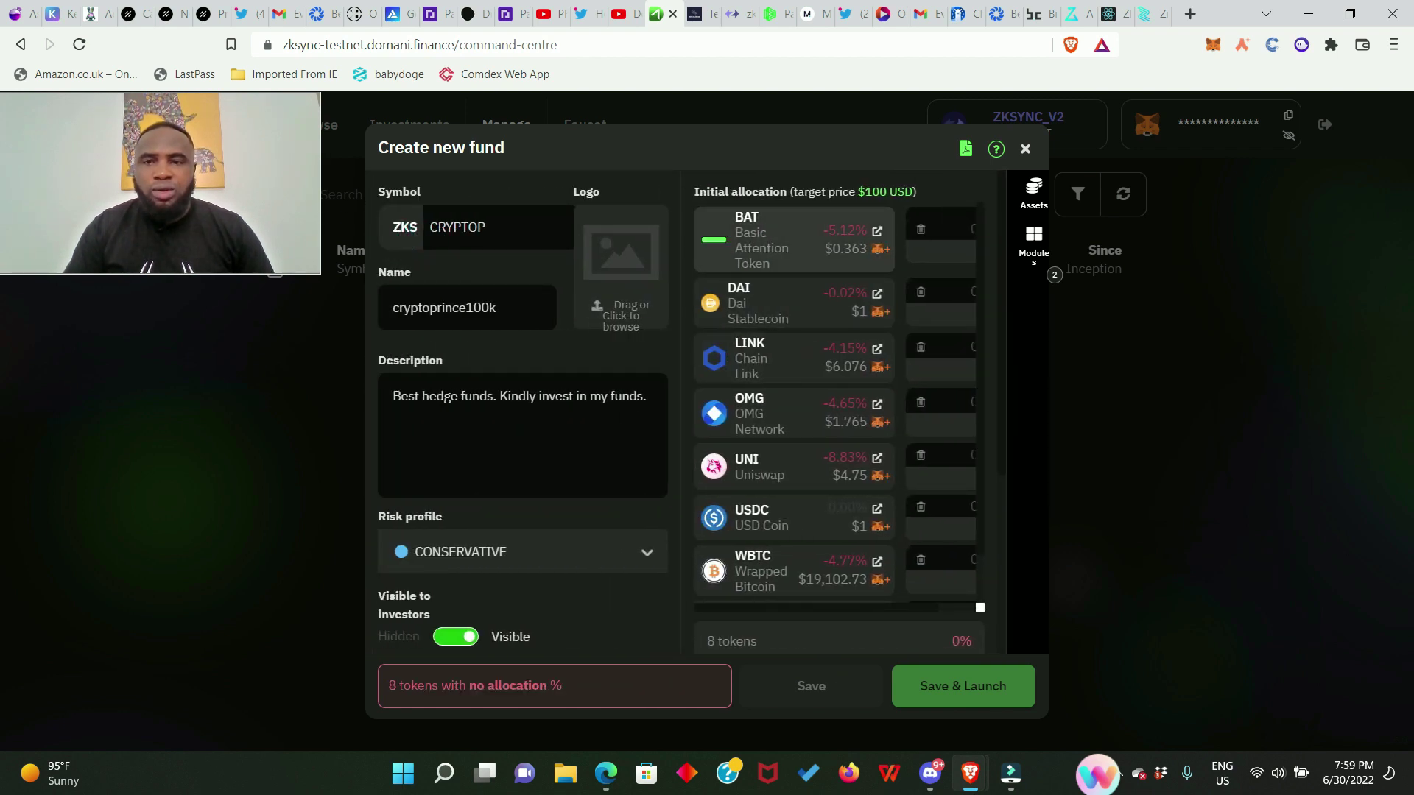
pyautogui.click(935, 230)
pyautogui.write('10')
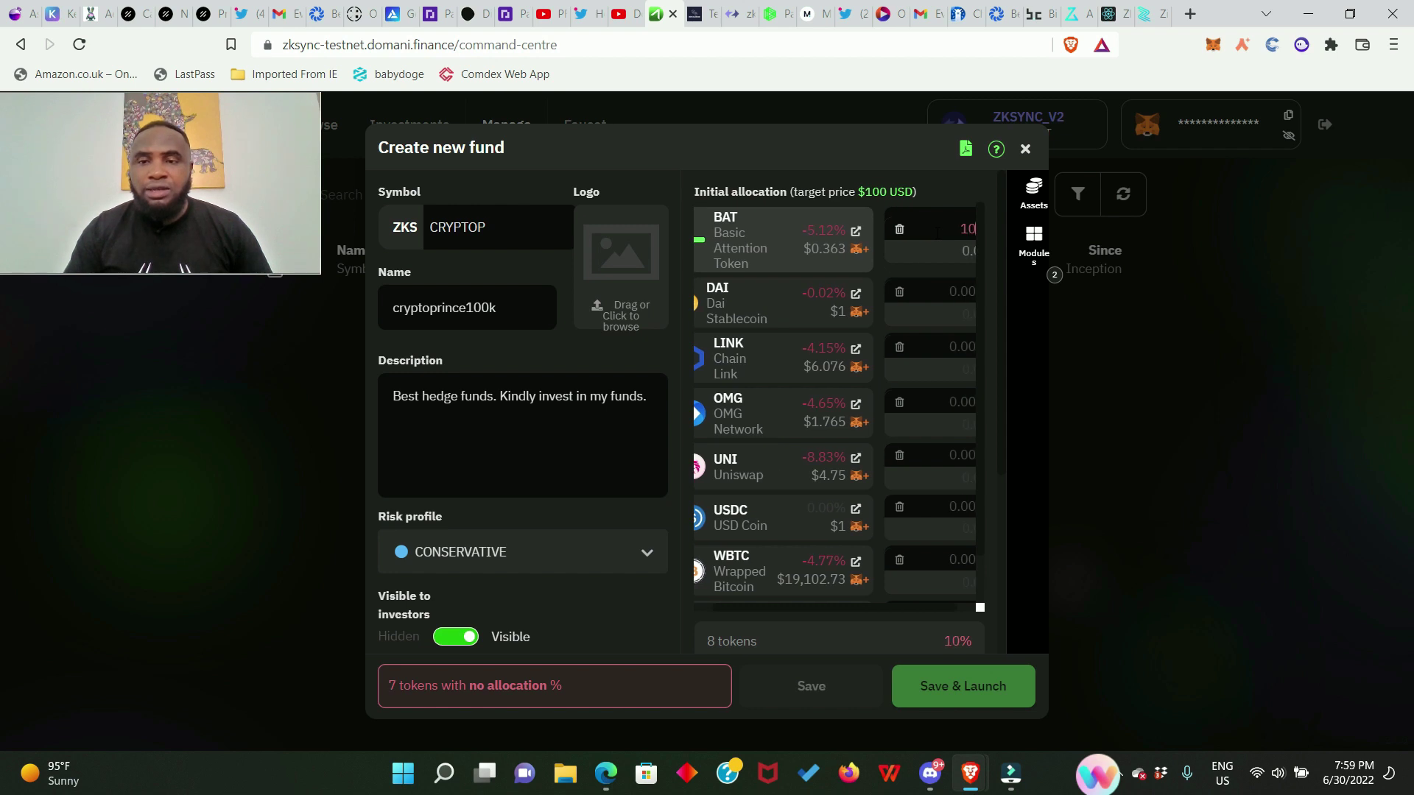
pyautogui.click(767, 236)
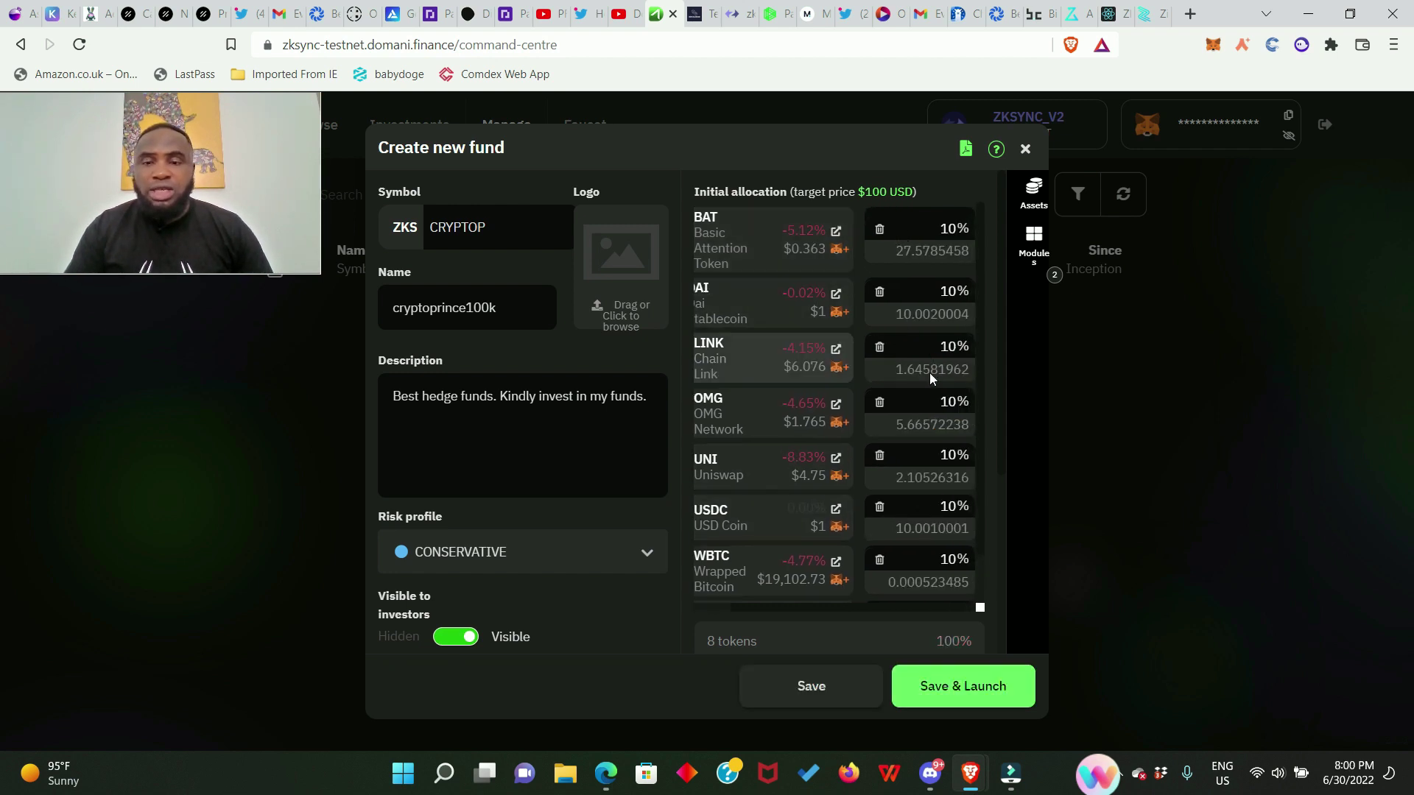
pyautogui.scroll(-1, 839, 560)
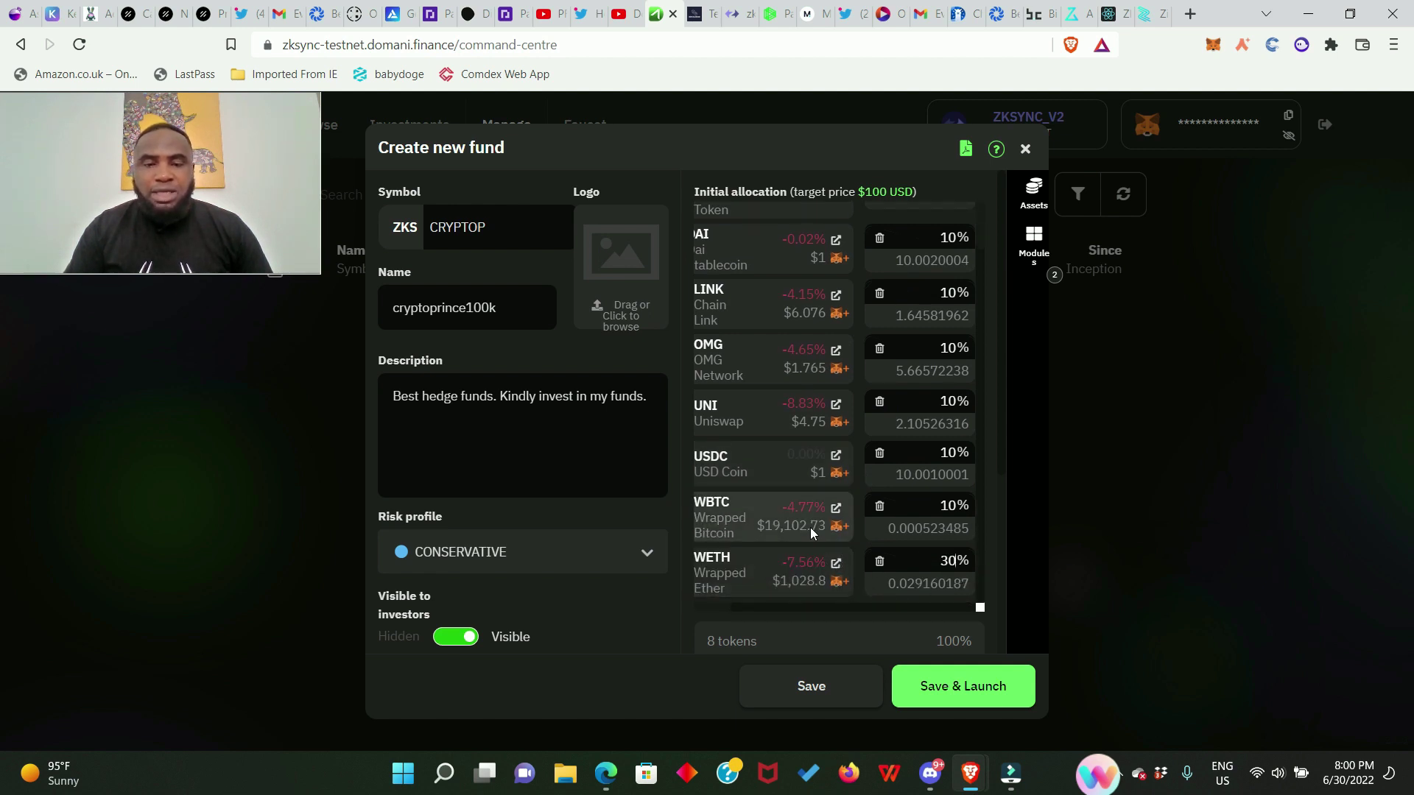
pyautogui.scroll(-3, 636, 625)
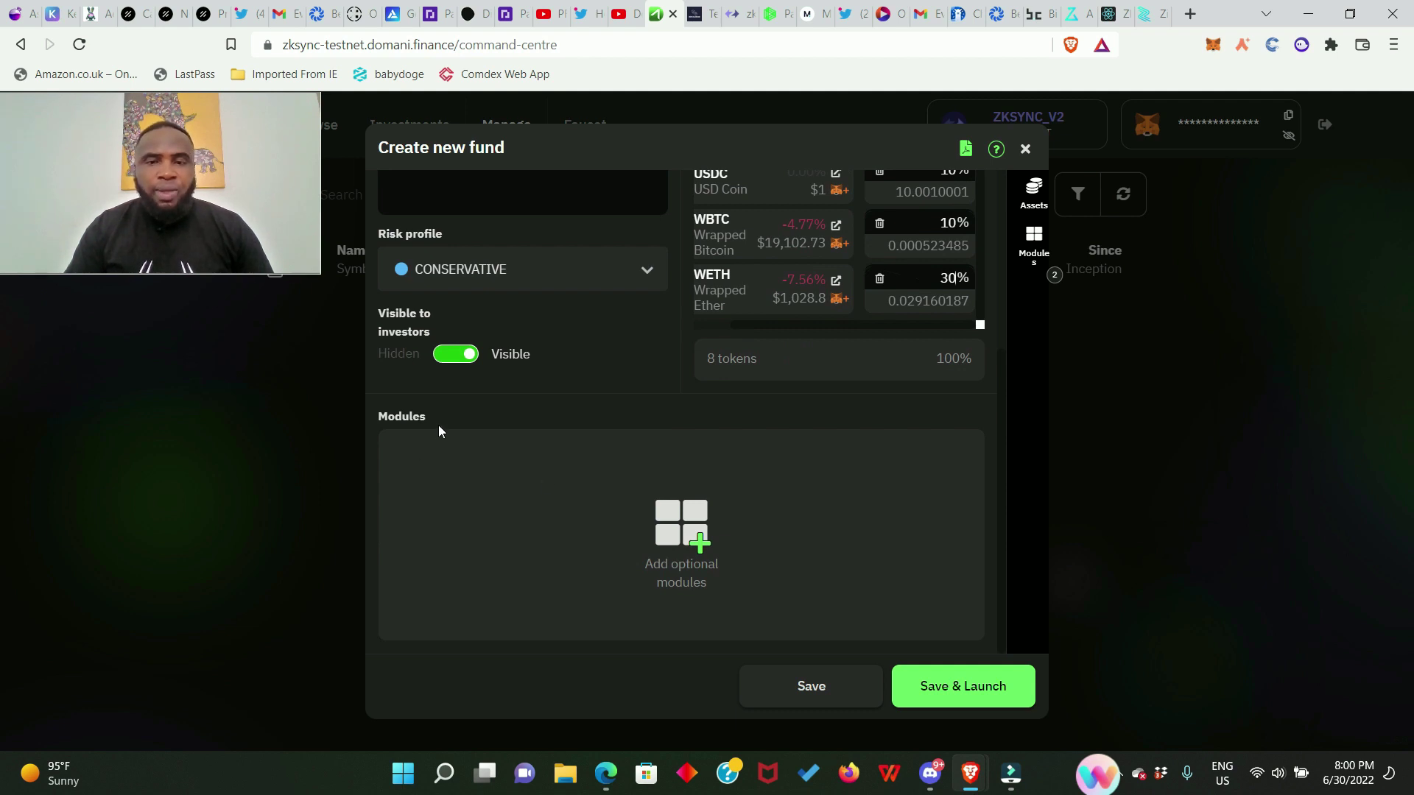
pyautogui.click(672, 534)
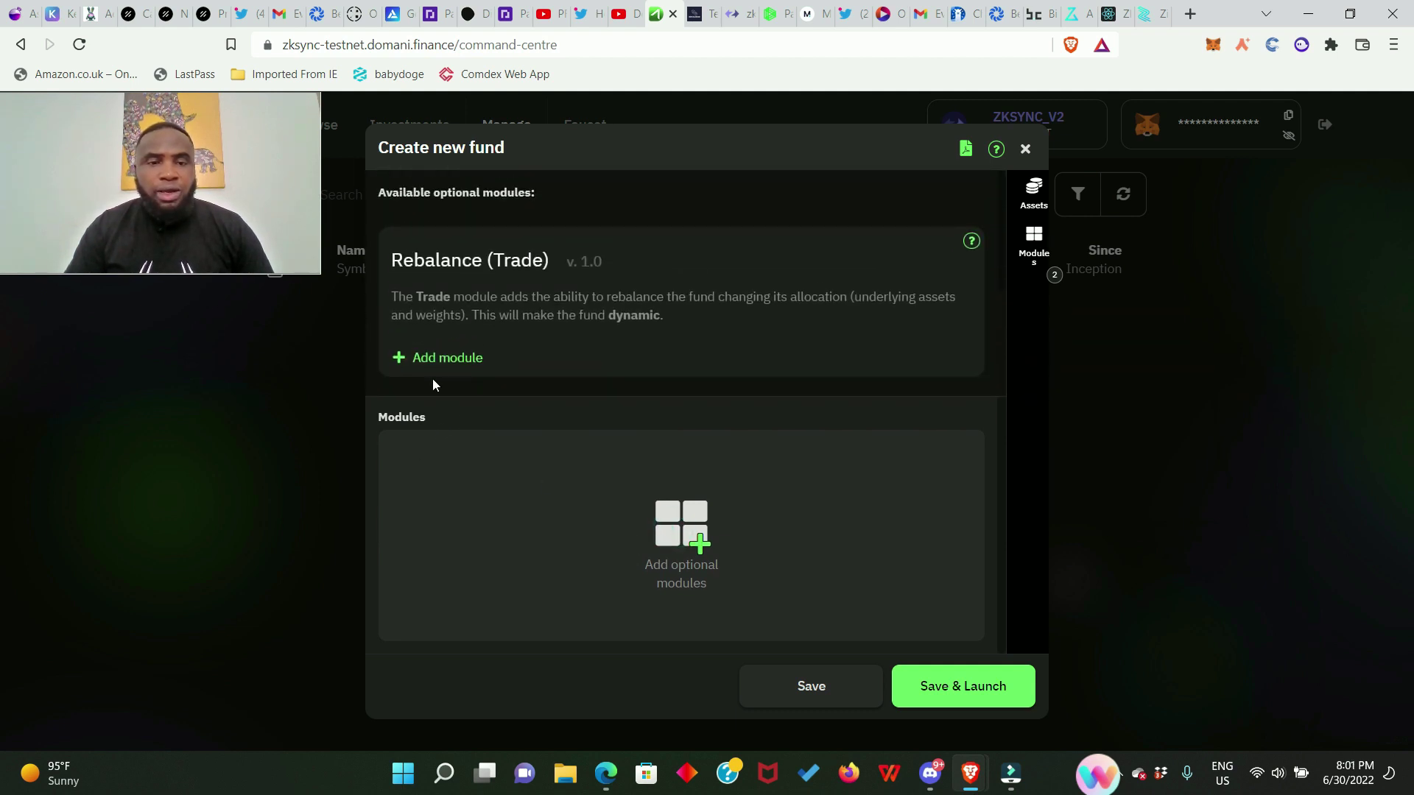
# Step: Add the Rebalance (Trade) module and Save & Launch the fund
pyautogui.click(438, 359)
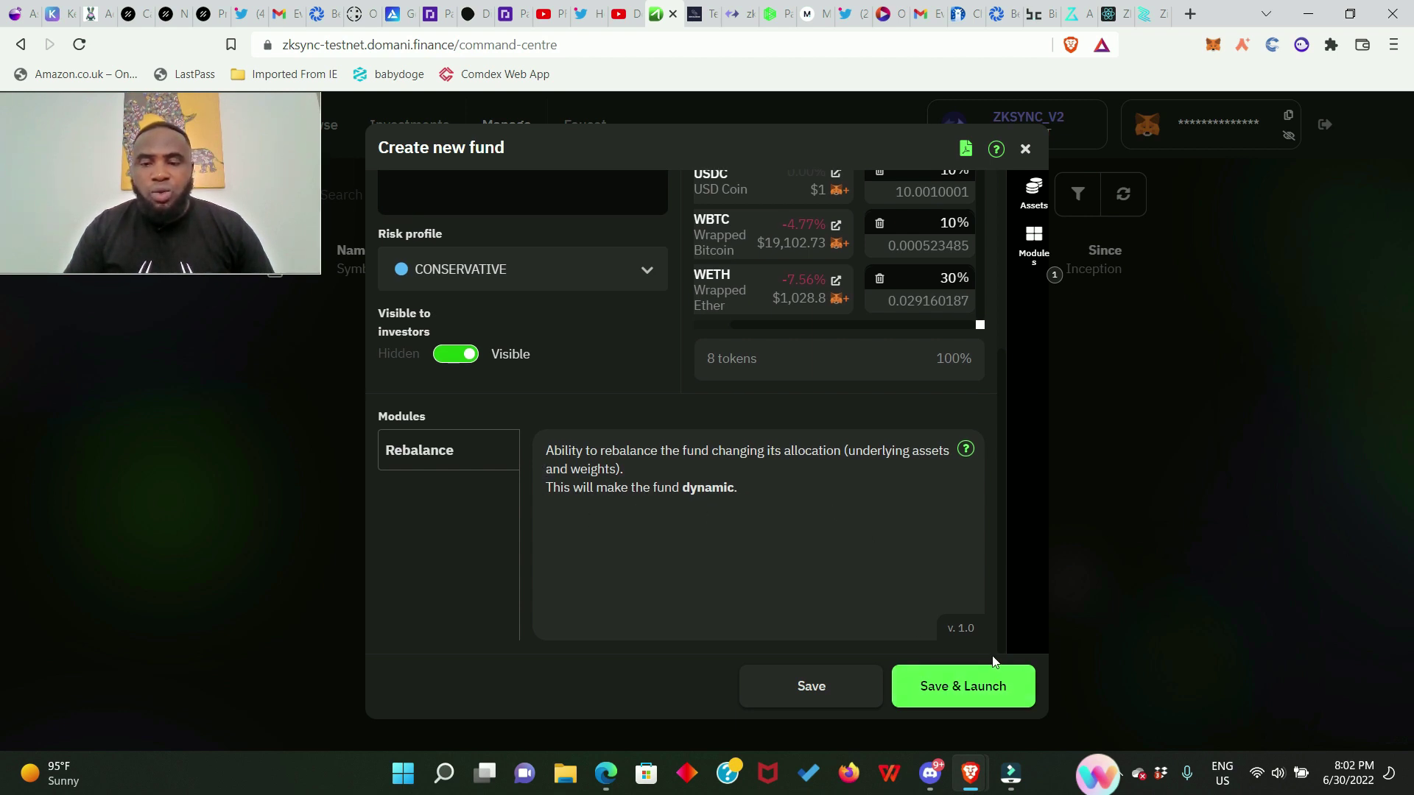
pyautogui.click(949, 696)
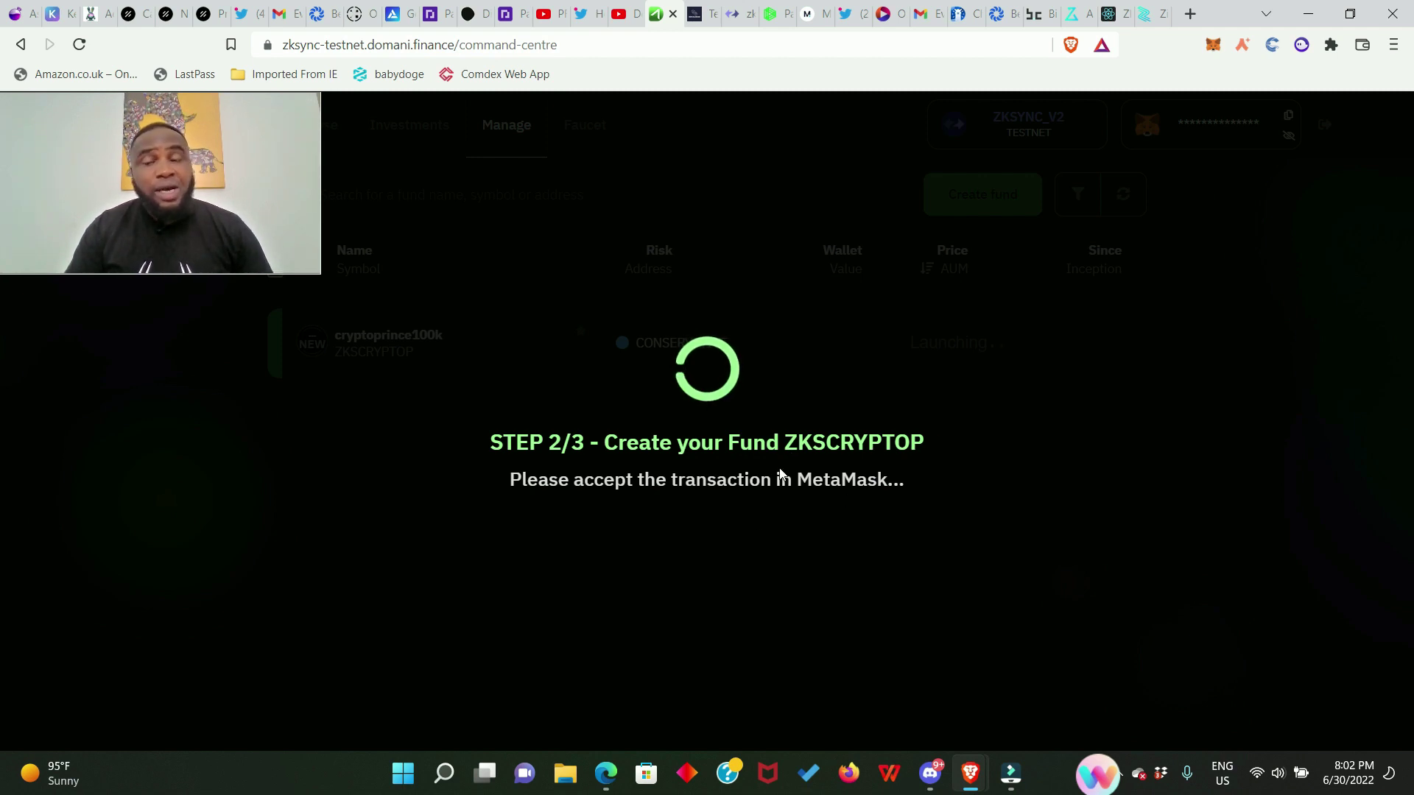
# Step: Confirm the create-fund transaction and the Issuance and Trade INITIALIZE transactions in MetaMask
pyautogui.scroll(-5, 1333, 355)
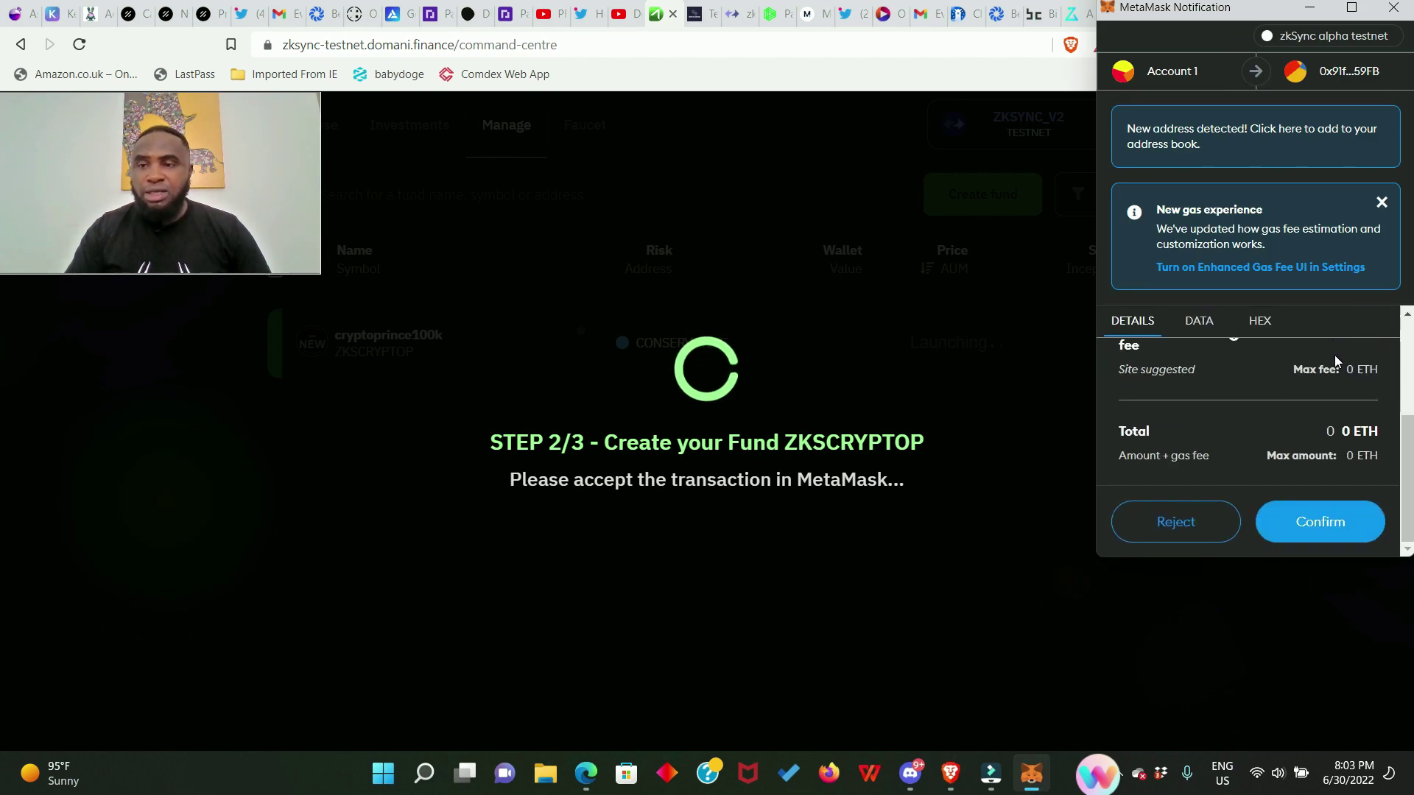
pyautogui.click(1314, 524)
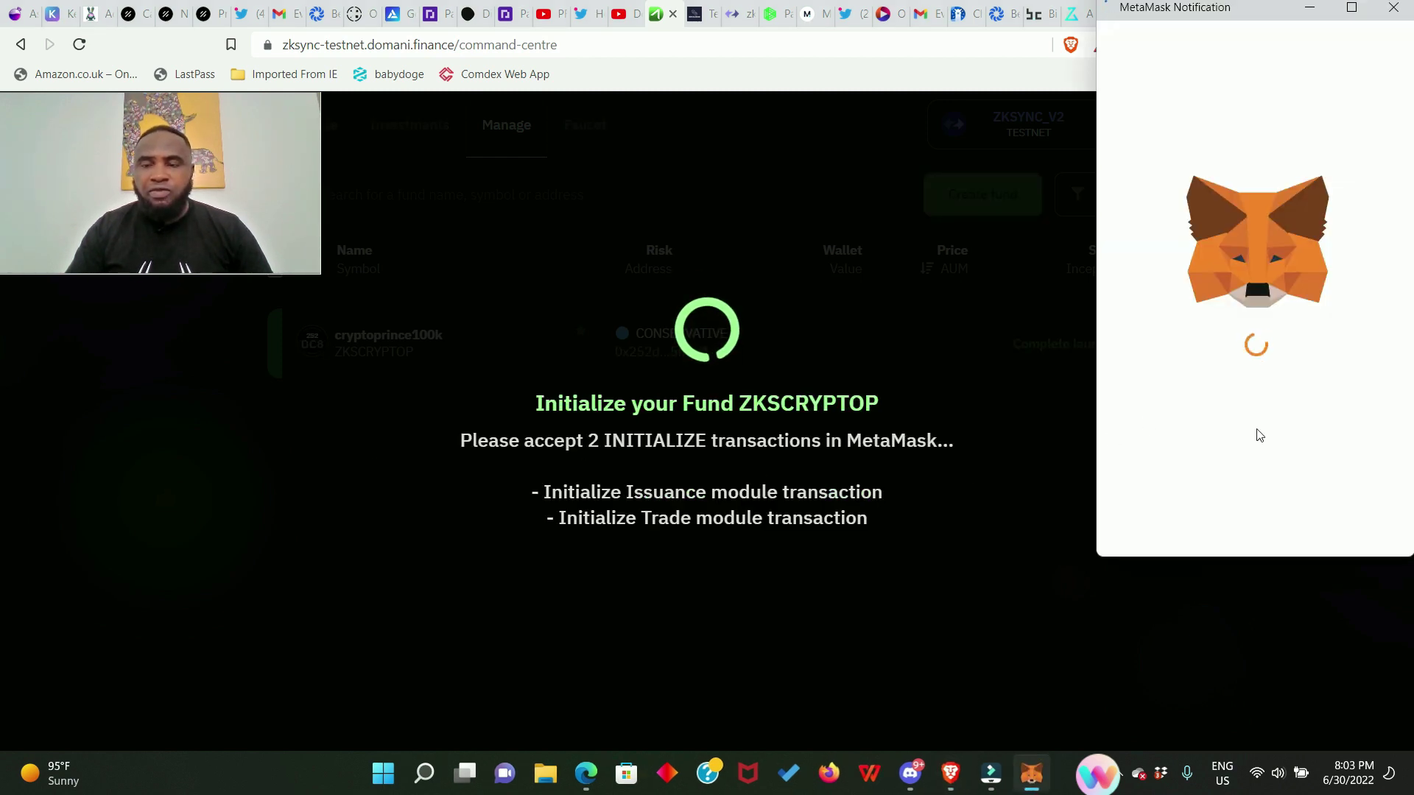
pyautogui.click(1318, 527)
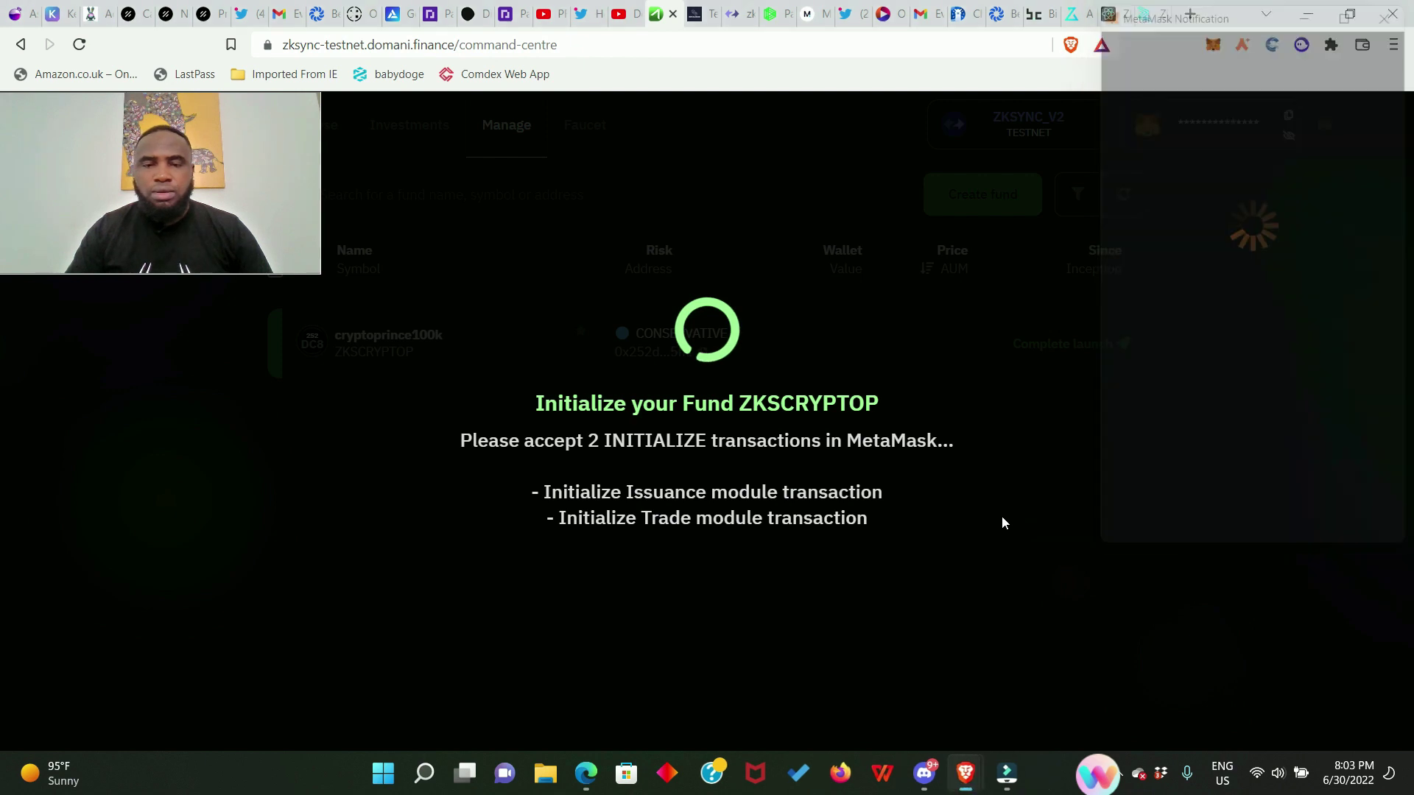
pyautogui.scroll(-5, 1280, 487)
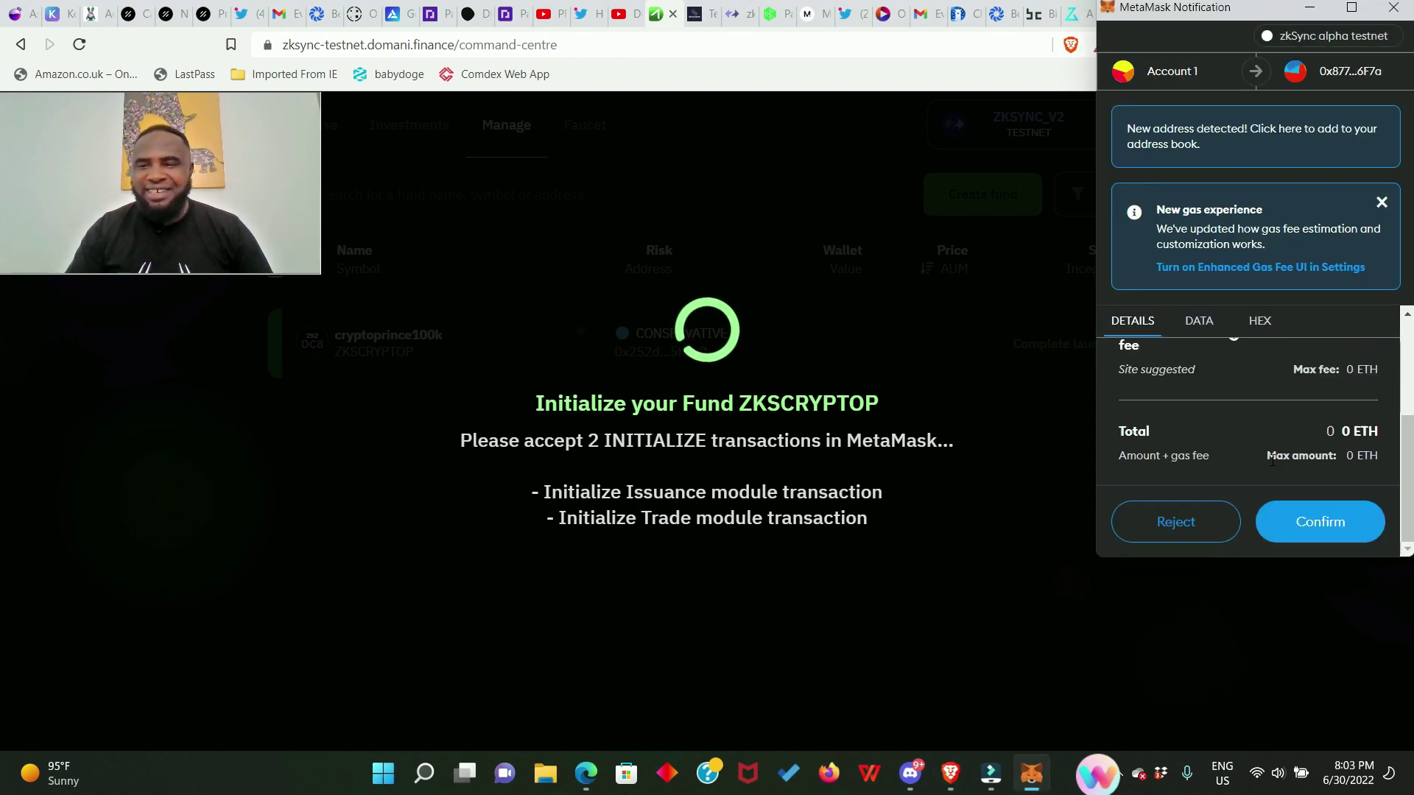
pyautogui.click(1300, 524)
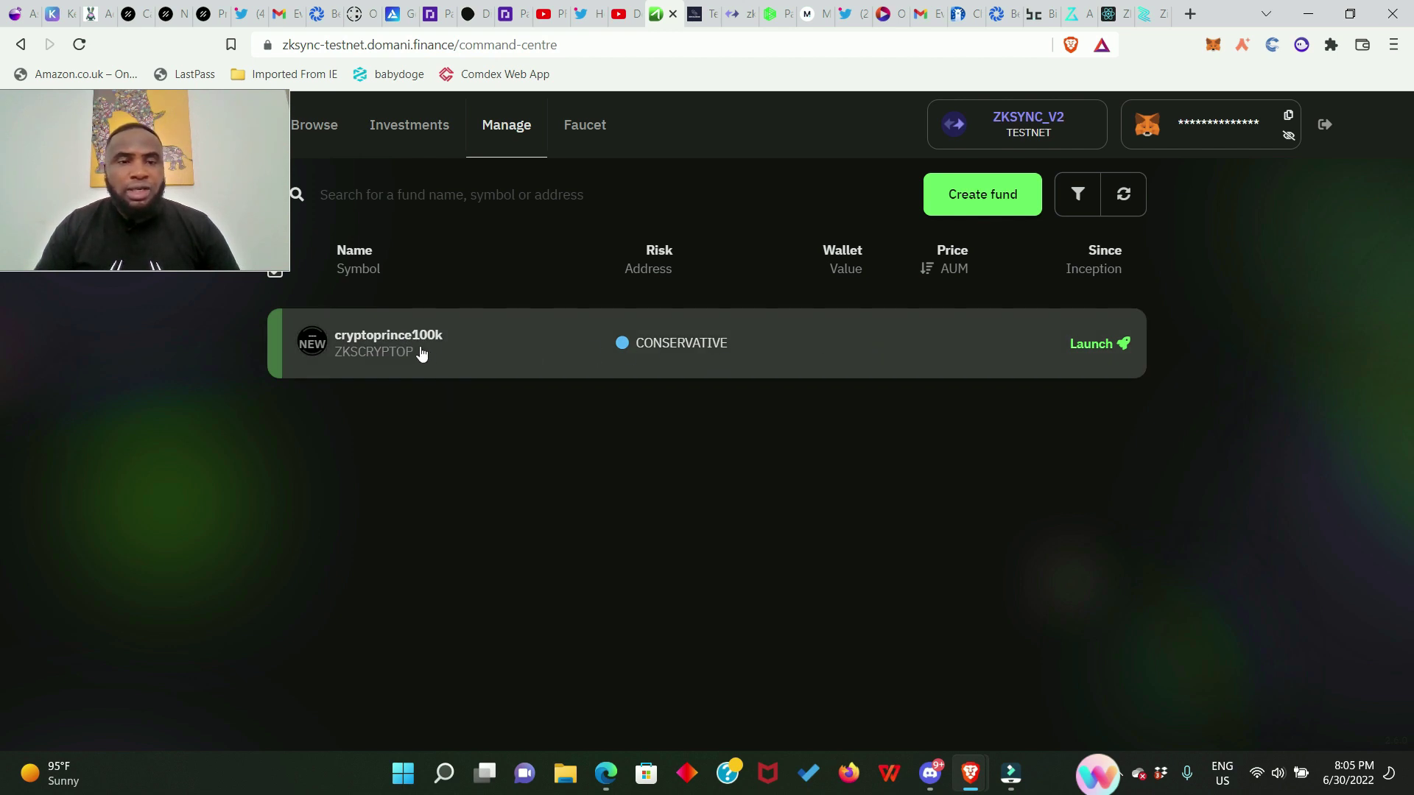
pyautogui.click(1106, 346)
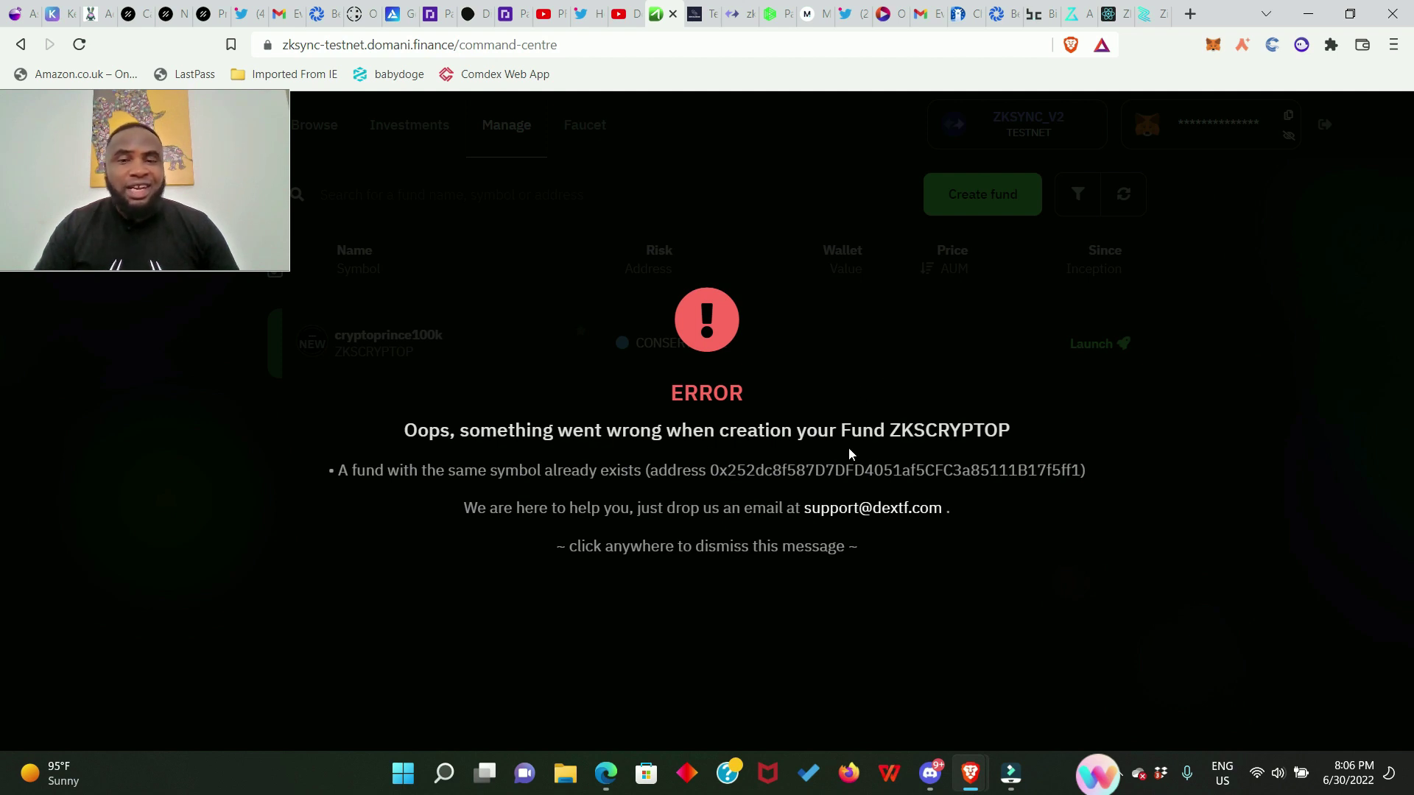
pyautogui.click(1057, 315)
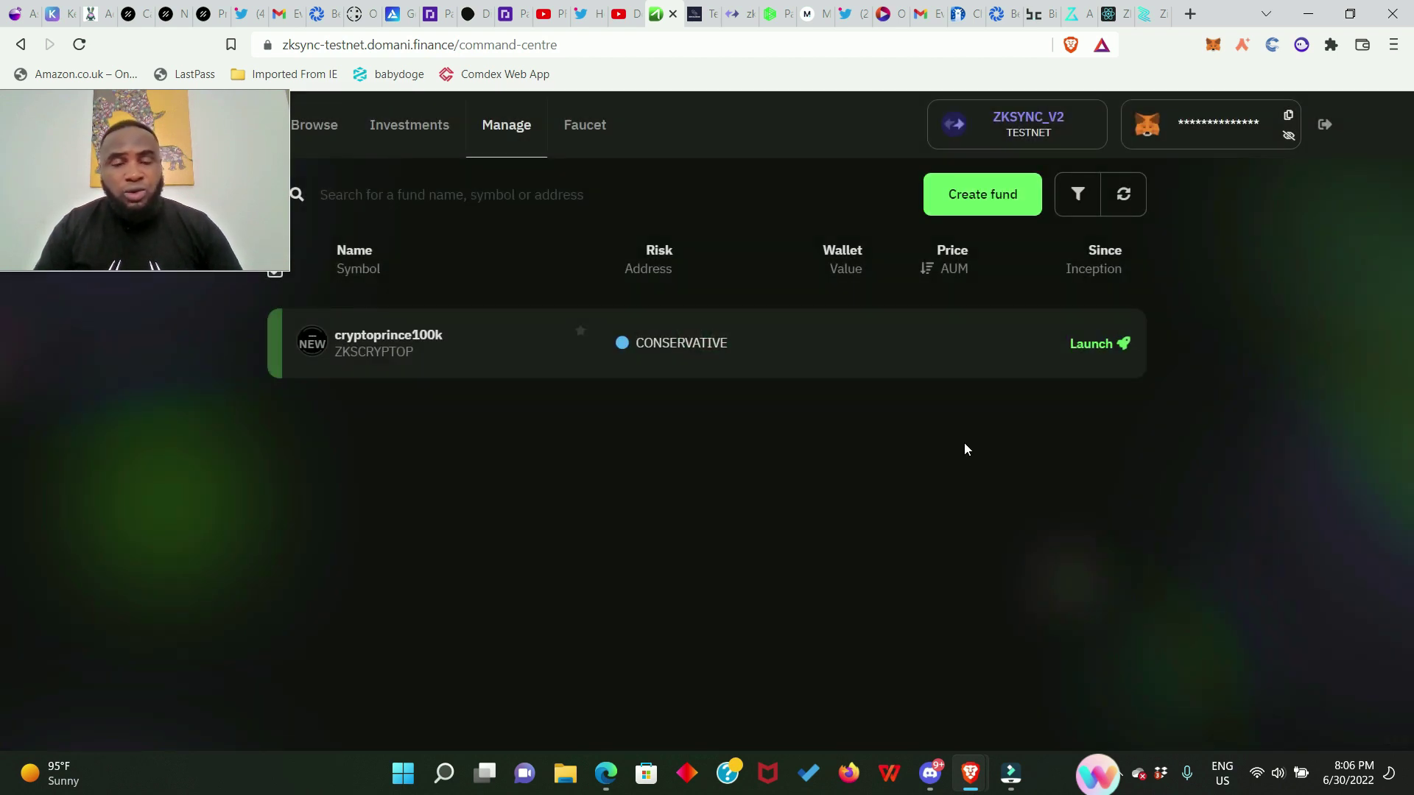
pyautogui.moveTo(206, 148); pyautogui.dragTo(238, 443)
pyautogui.click(316, 123)
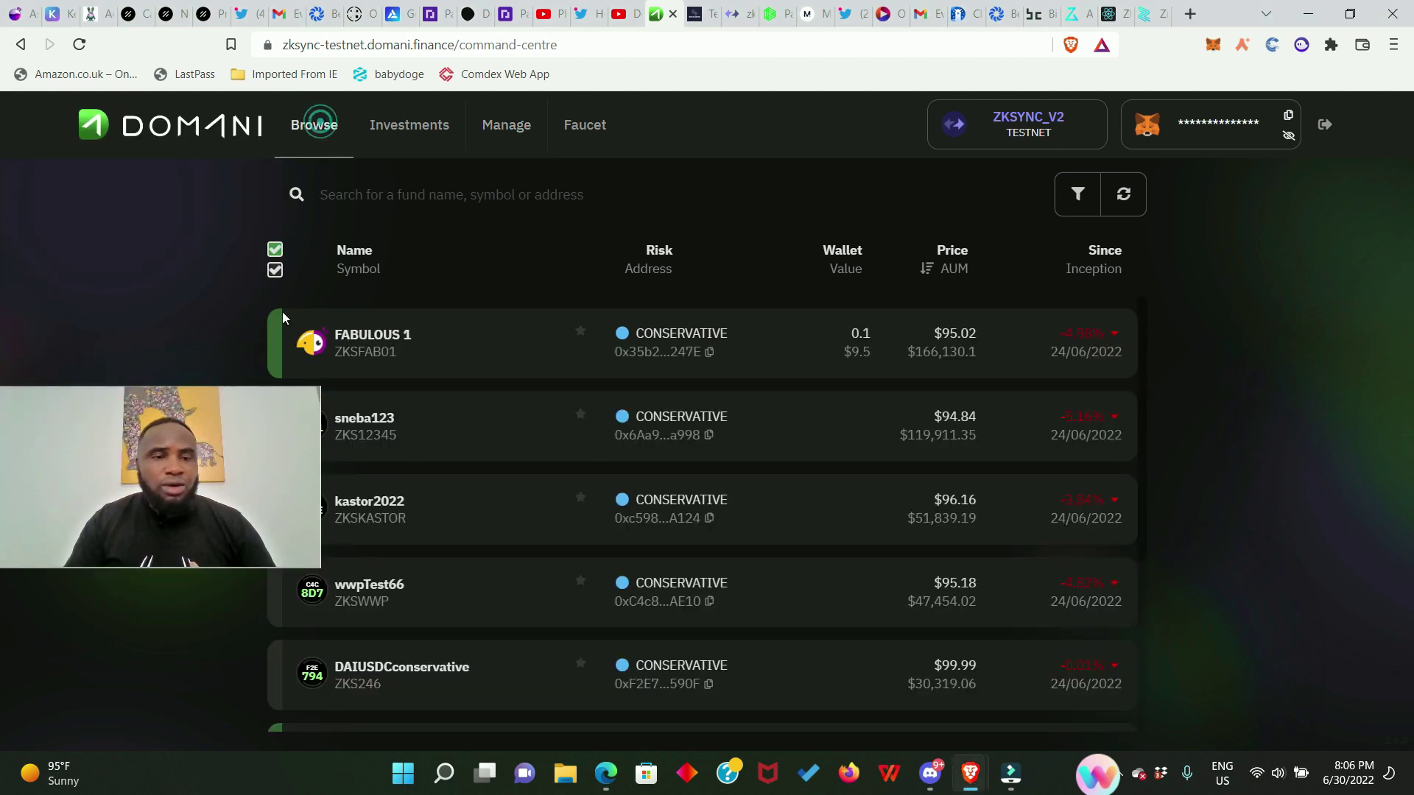
pyautogui.click(365, 193)
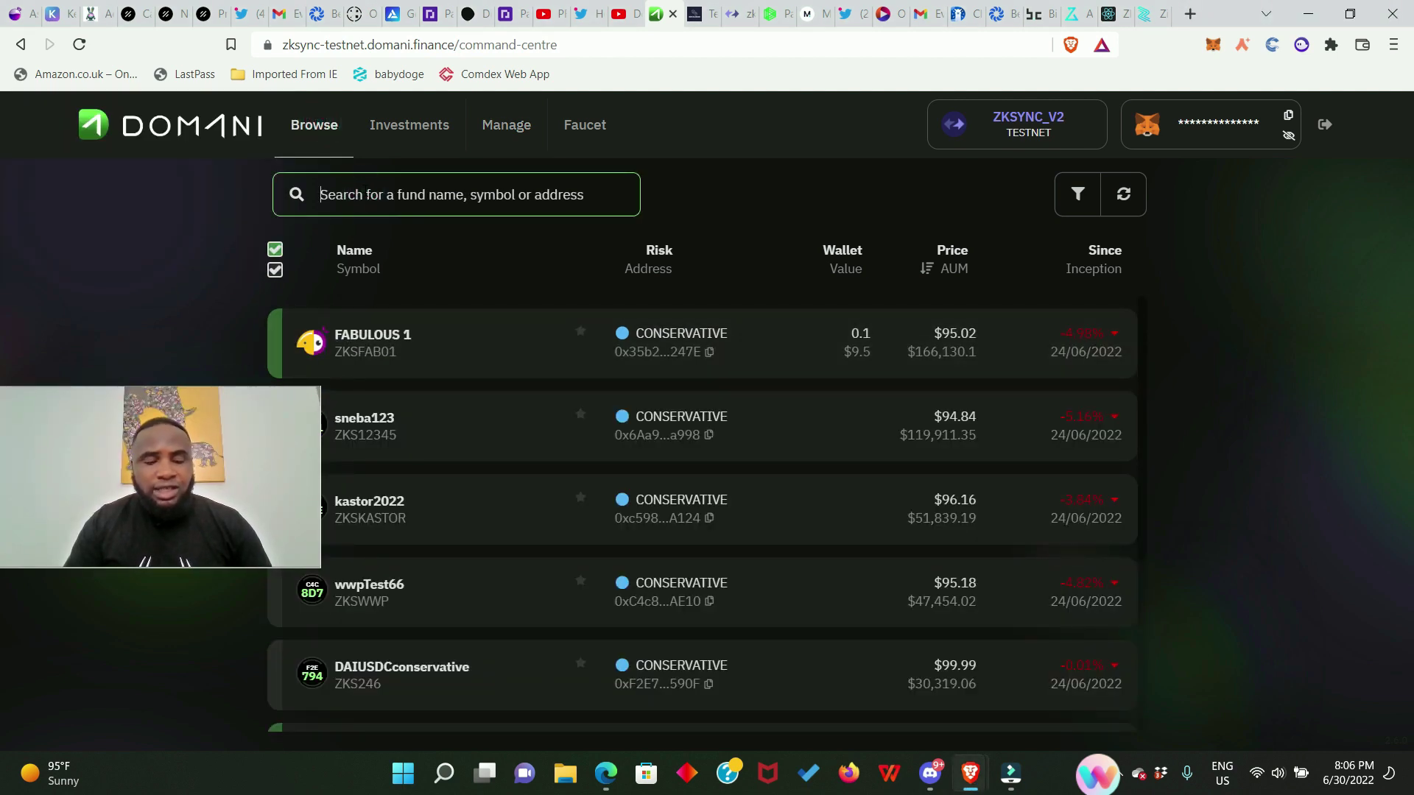
pyautogui.write('cryp')
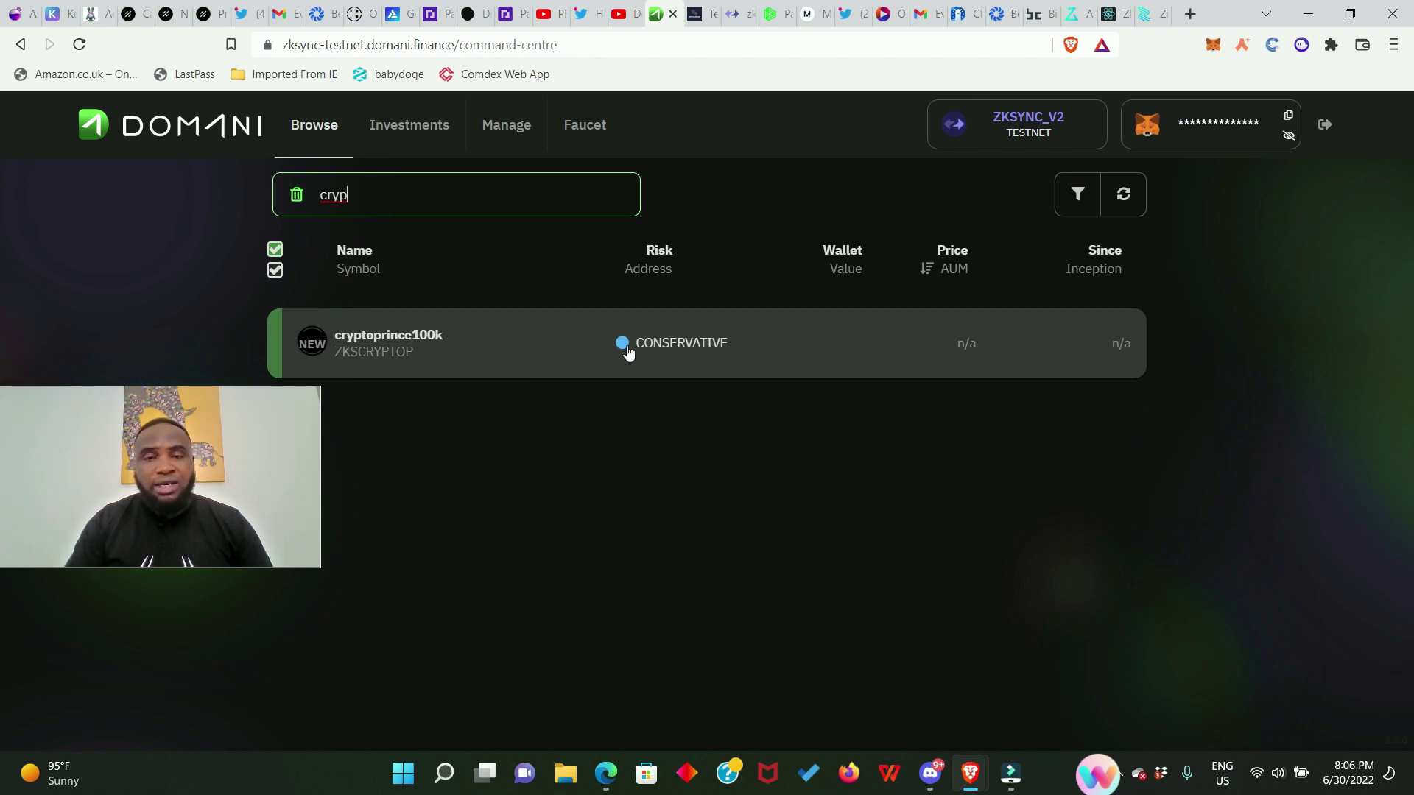
pyautogui.click(524, 344)
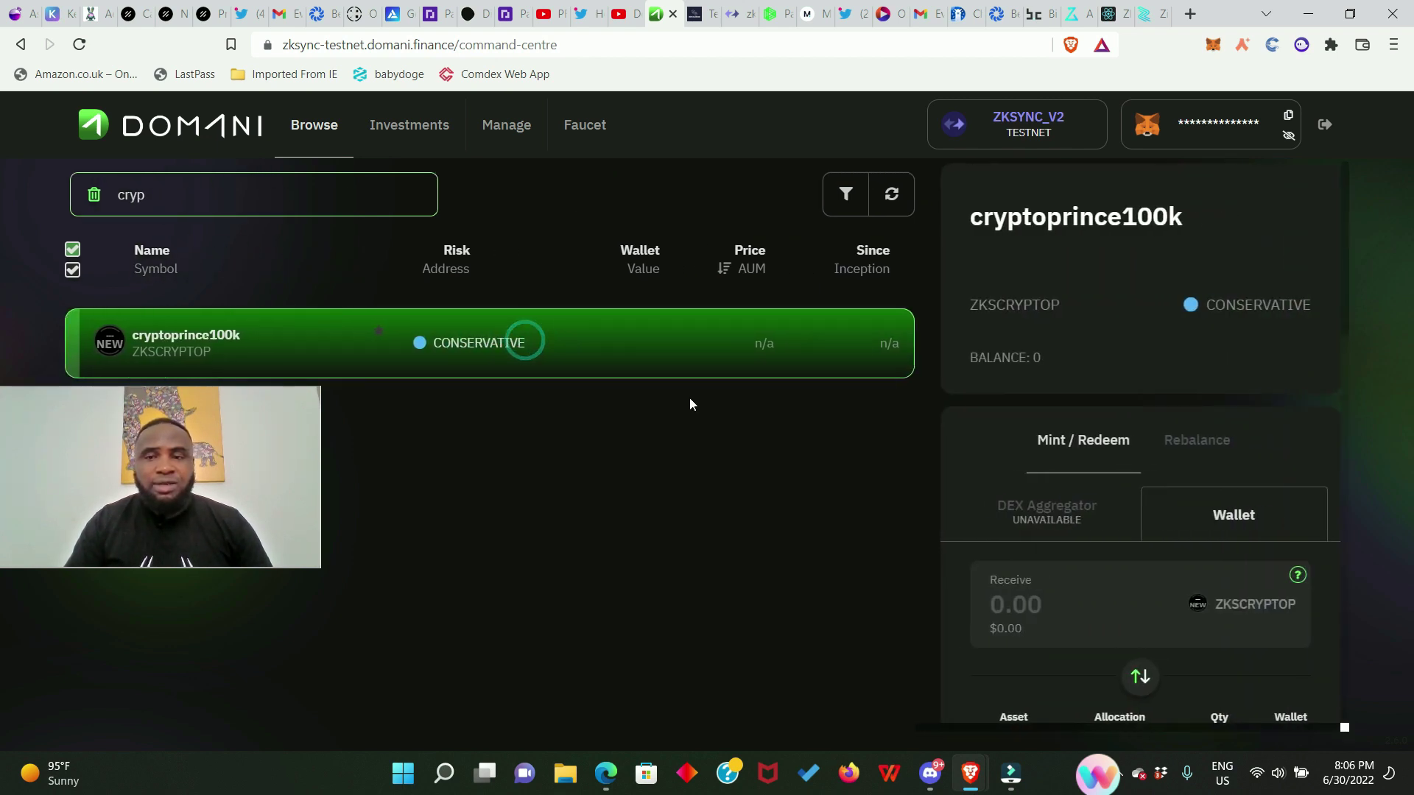
pyautogui.scroll(-3, 1177, 486)
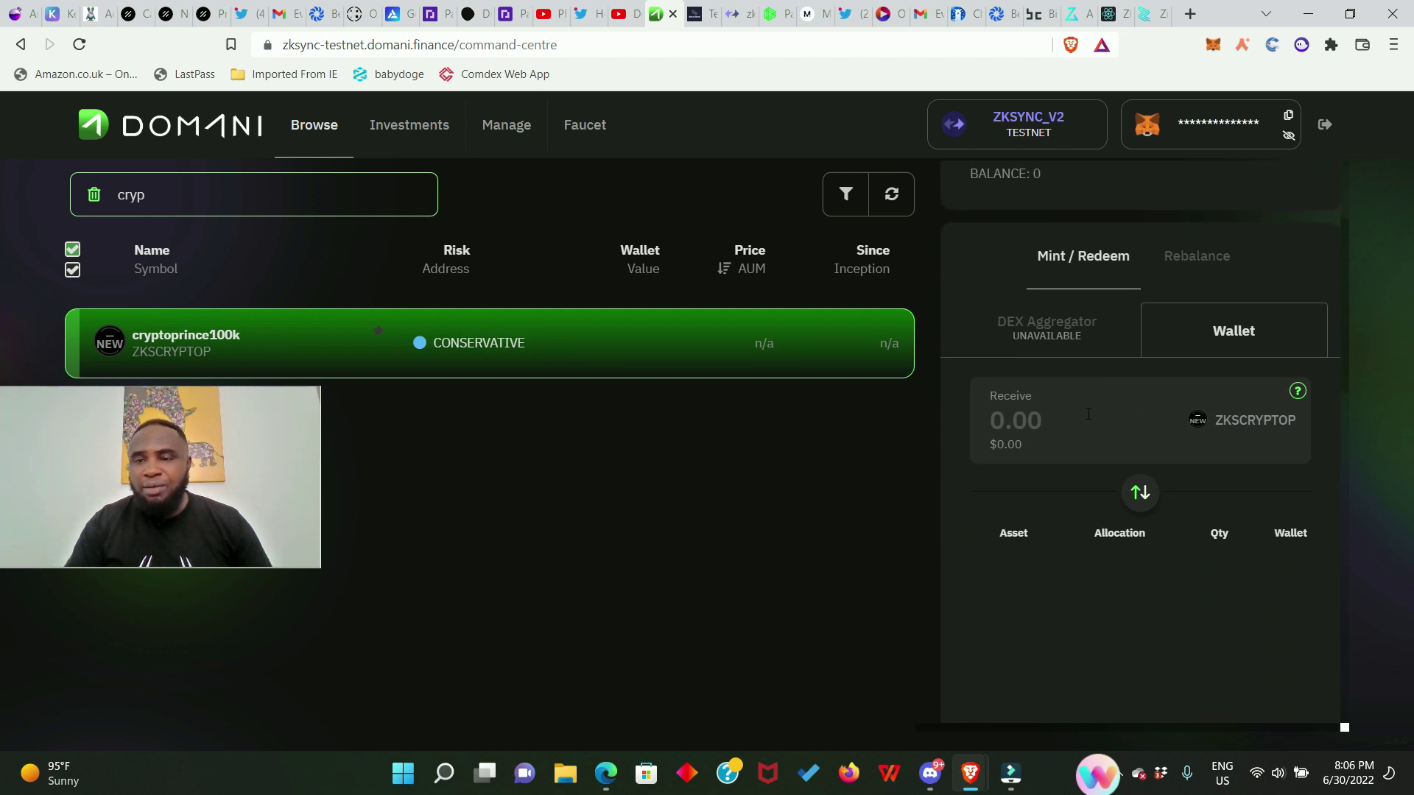